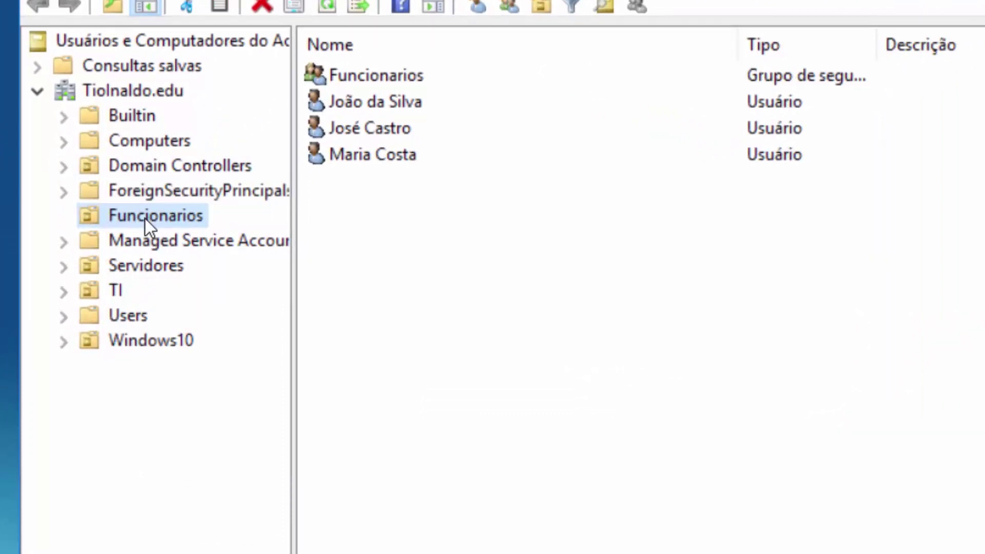
# - Review the user accounts in the Funcionarios organizational unit and the computers in the Windows10 unit of the Tiolnaldo.edu domain
pyautogui.click(145, 218)
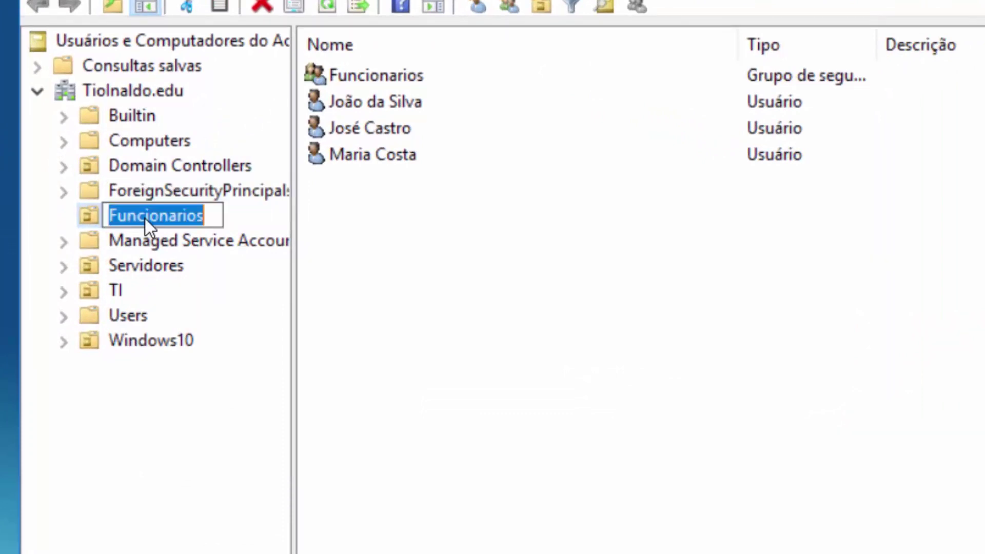
pyautogui.click(425, 238)
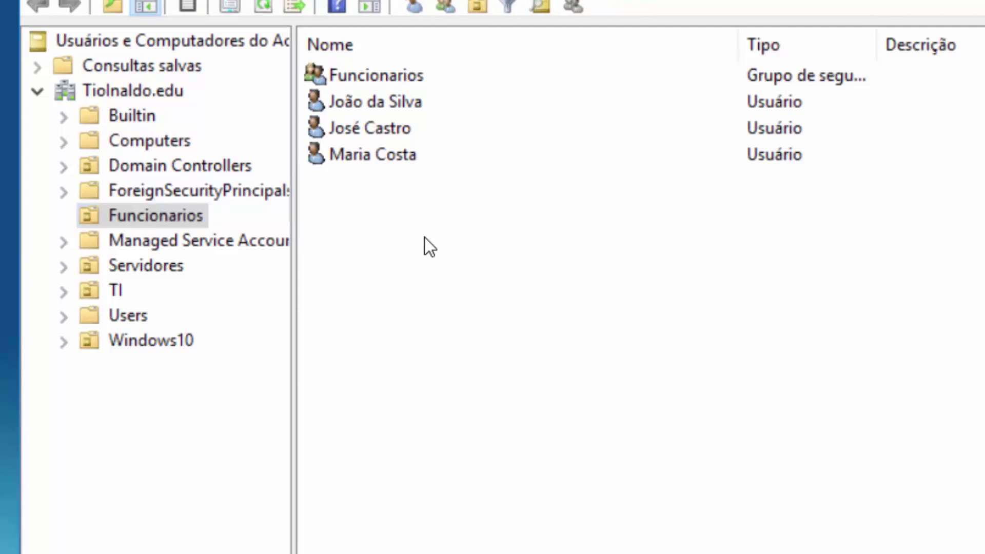
pyautogui.click(404, 113)
pyautogui.click(399, 130)
pyautogui.click(390, 156)
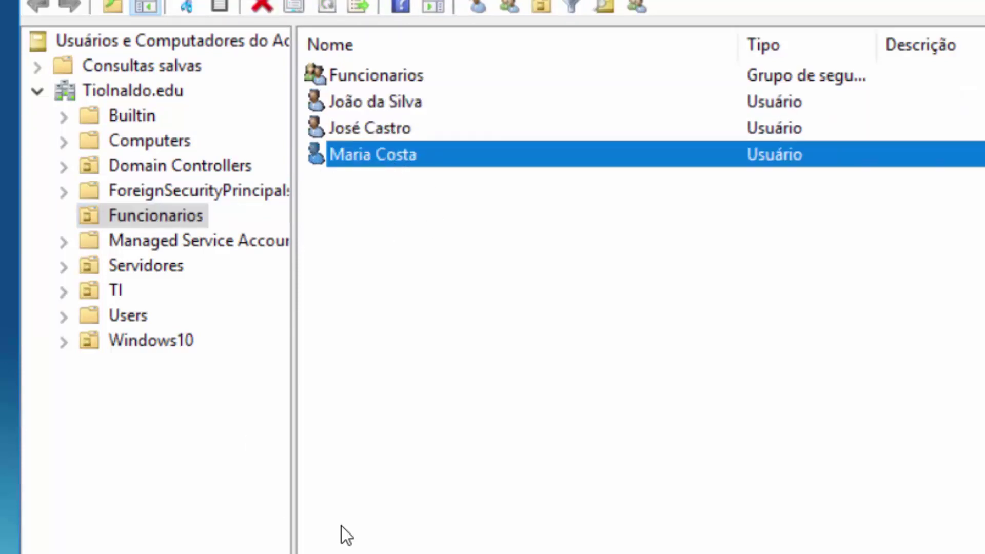
pyautogui.click(159, 341)
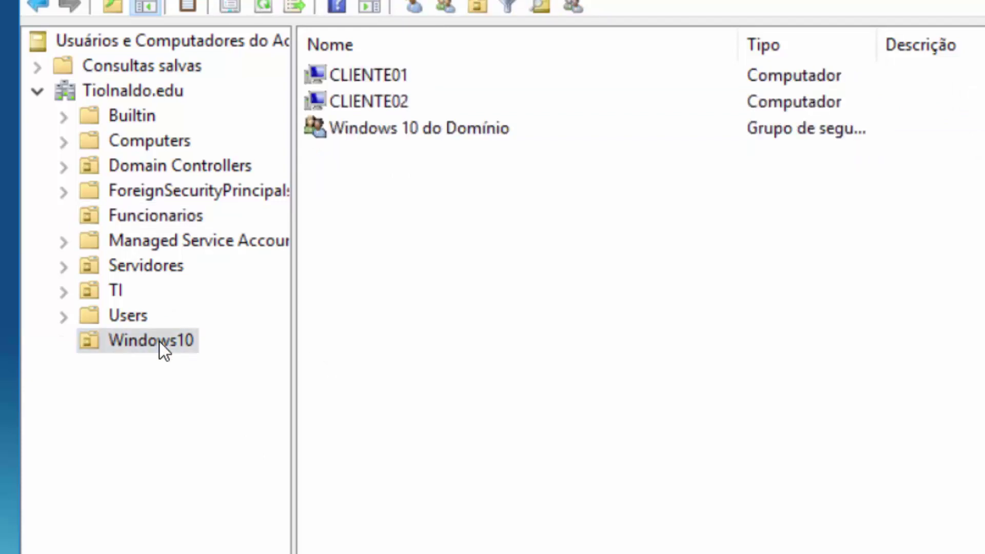
pyautogui.click(146, 212)
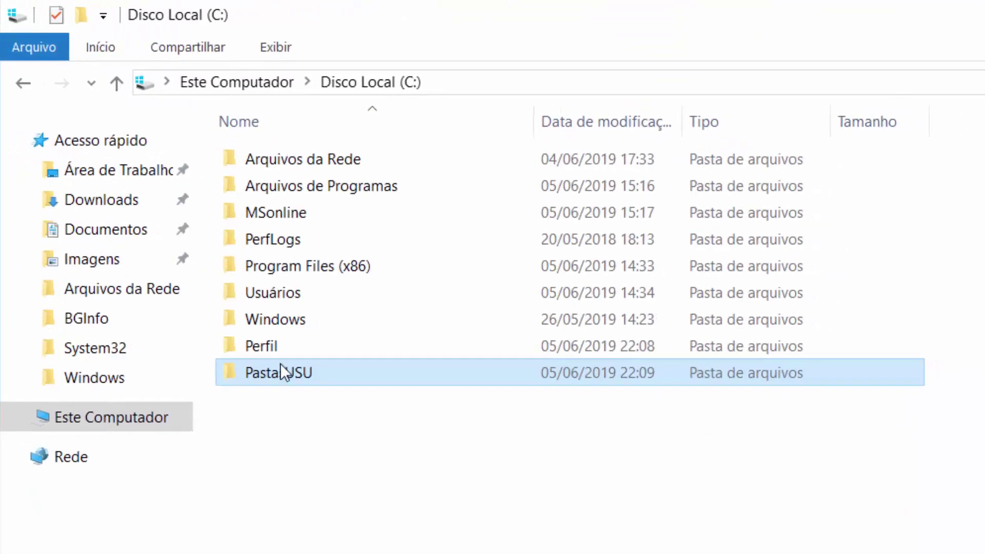
# - In File Explorer, inspect the advanced sharing permissions of the Perfil folder on C: for Todos and Administradores
pyautogui.click(267, 349)
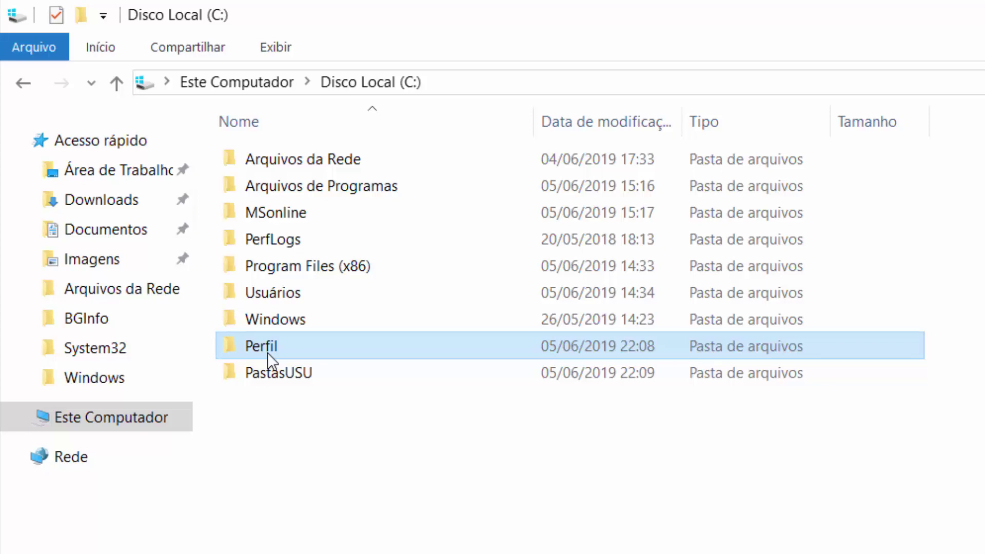
pyautogui.rightClick(267, 352)
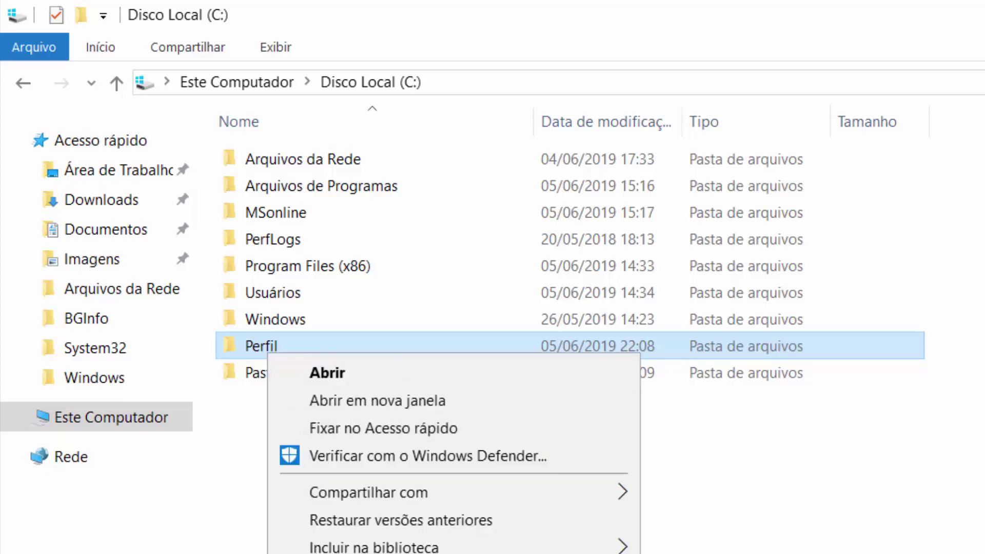
pyautogui.press('r')
pyautogui.click(468, 331)
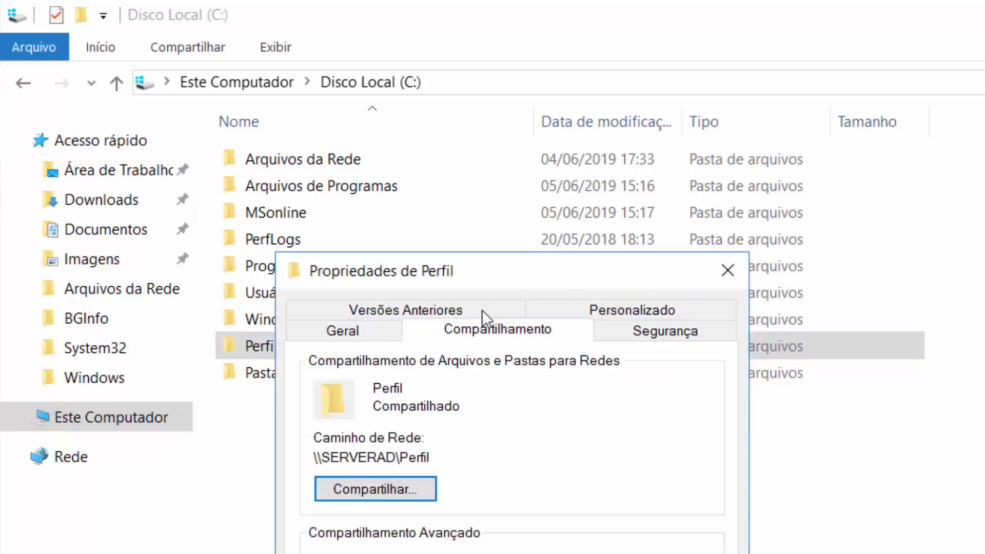
pyautogui.moveTo(516, 257); pyautogui.dragTo(552, 63)
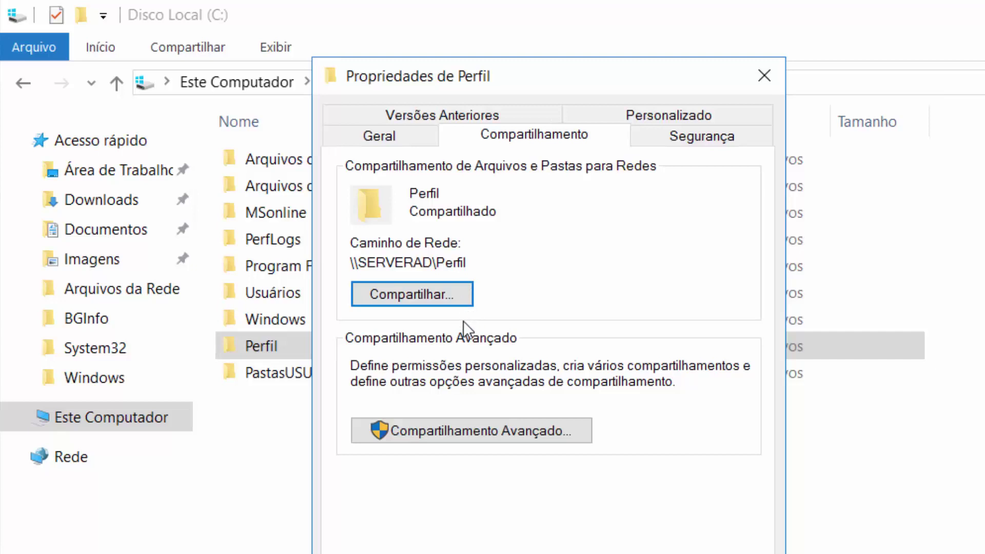
pyautogui.click(445, 433)
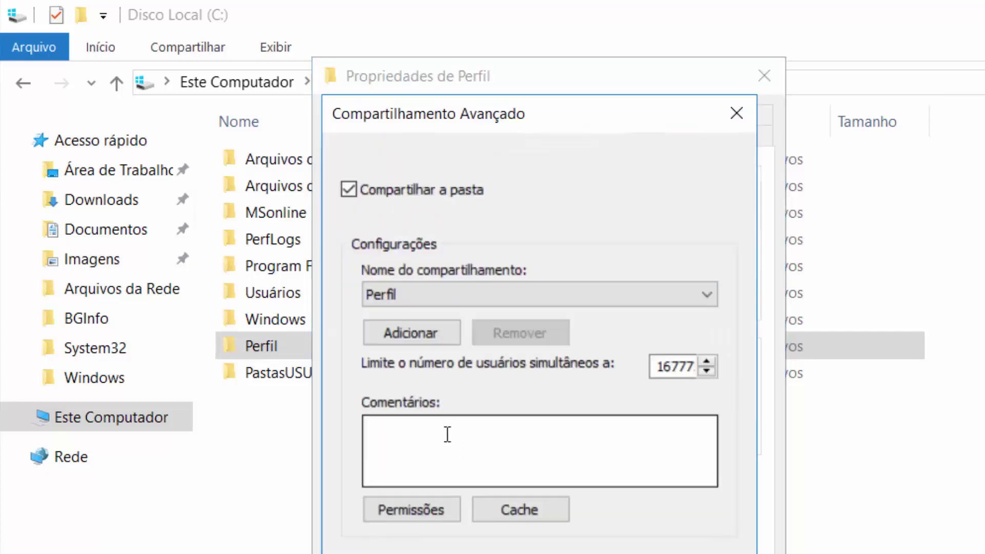
pyautogui.click(435, 510)
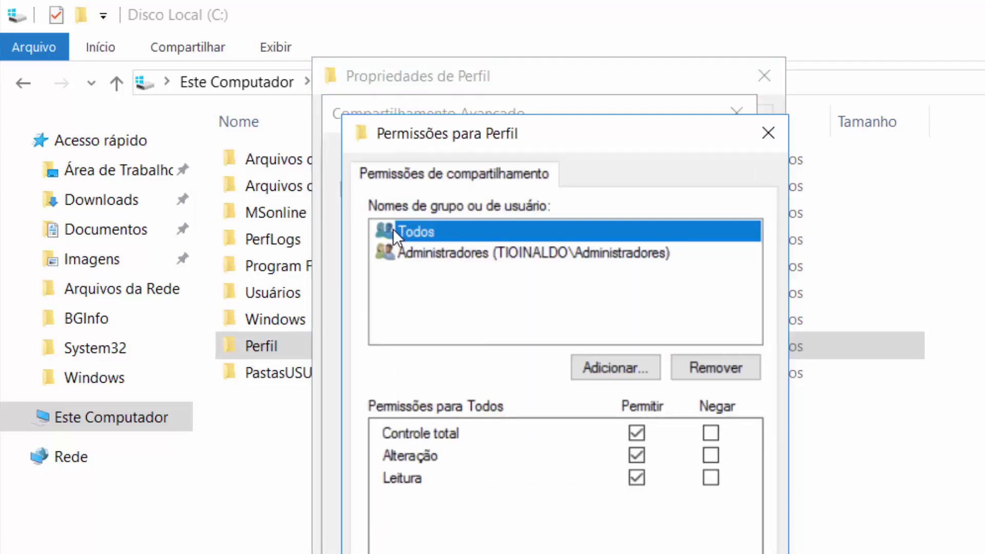
pyautogui.click(497, 255)
pyautogui.click(439, 230)
pyautogui.press('Return')
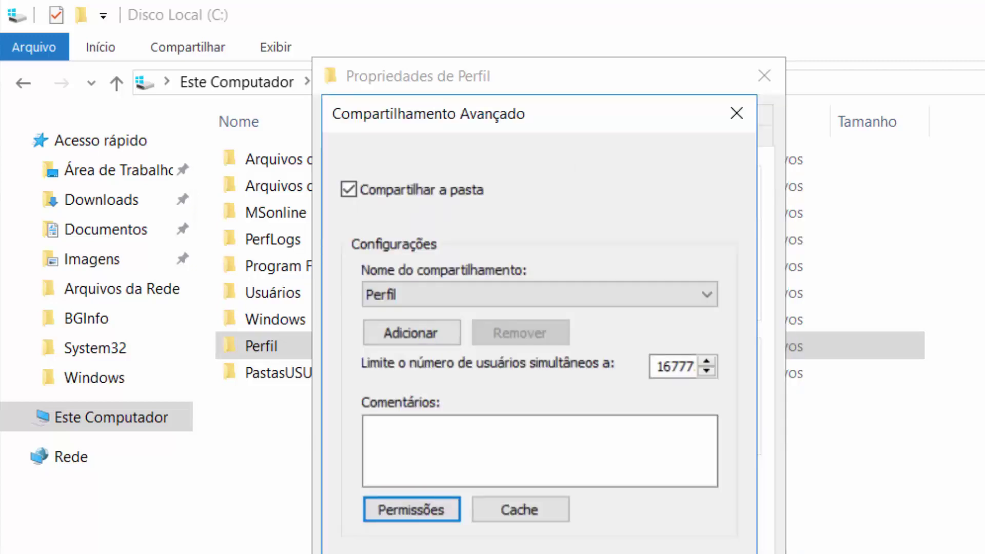
pyautogui.press('Return')
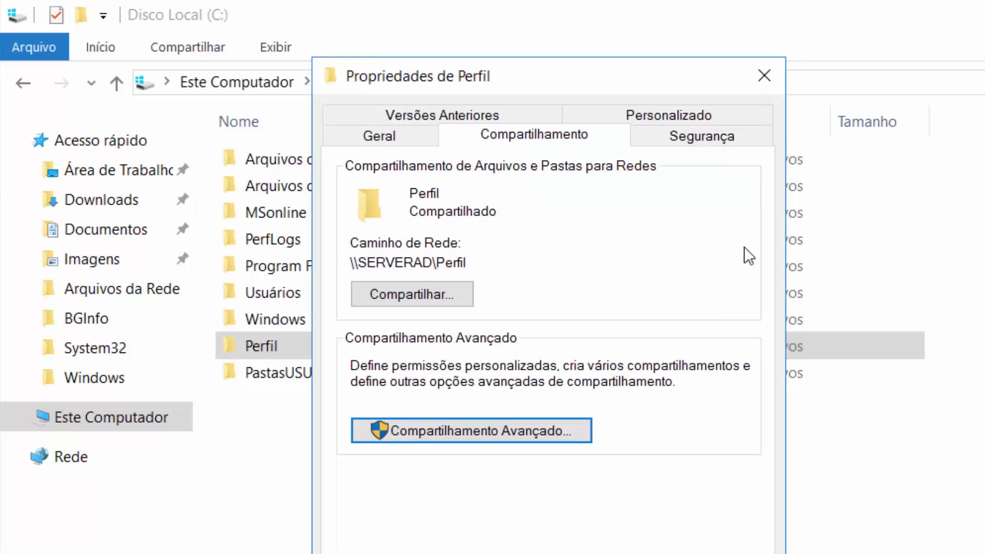
# - Review the Perfil folder's security permissions for Administrador and Usuários do domínio
pyautogui.click(713, 140)
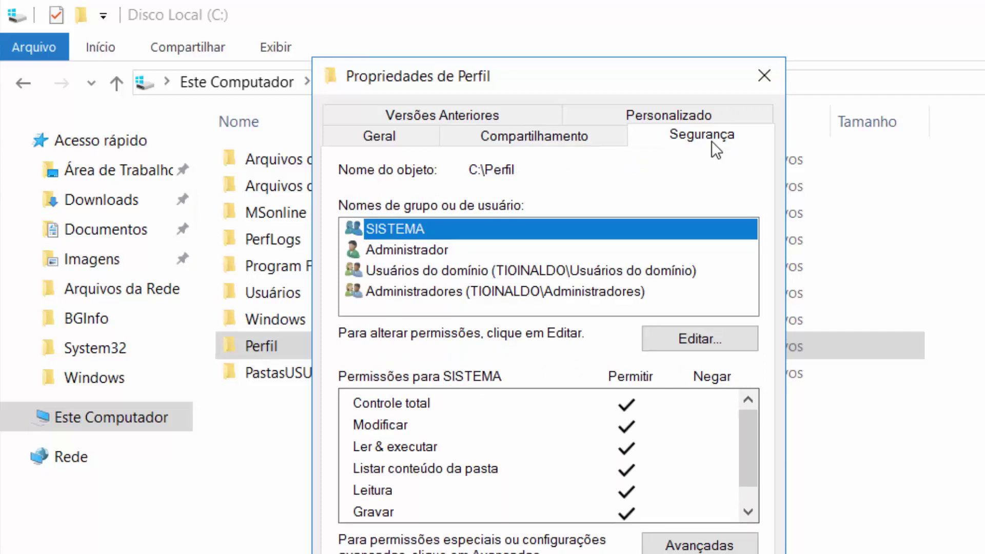
pyautogui.click(438, 251)
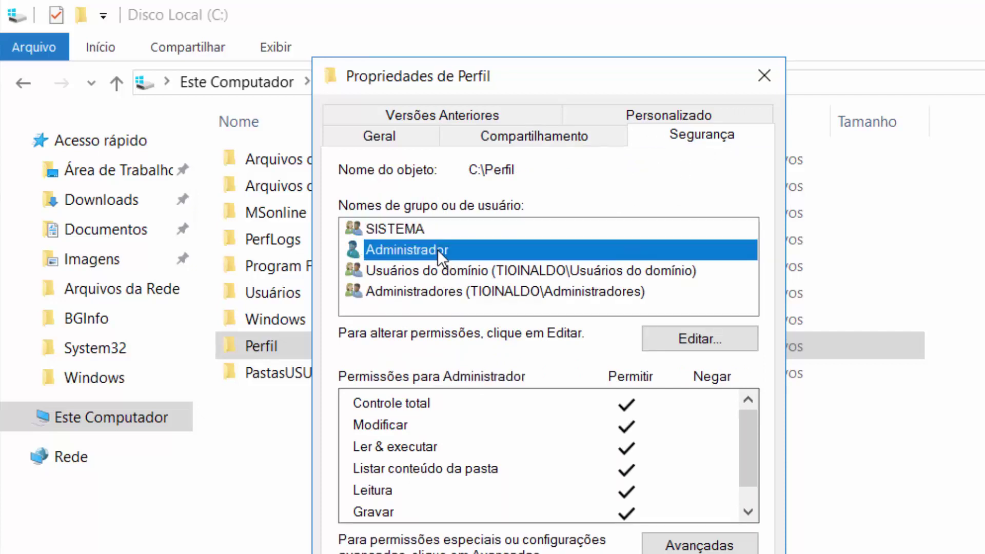
pyautogui.click(438, 271)
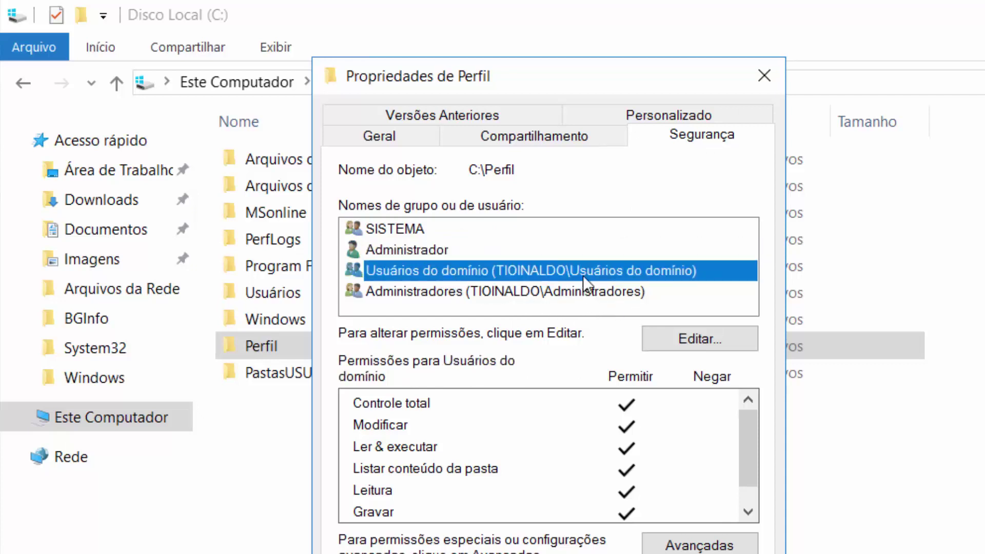
pyautogui.moveTo(755, 426); pyautogui.dragTo(745, 488)
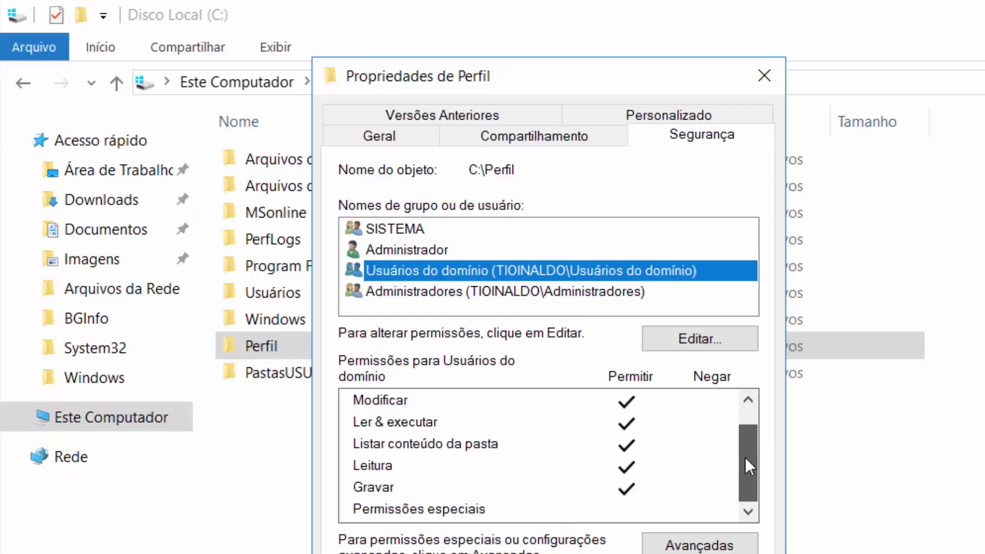
pyautogui.moveTo(743, 451); pyautogui.dragTo(595, 274)
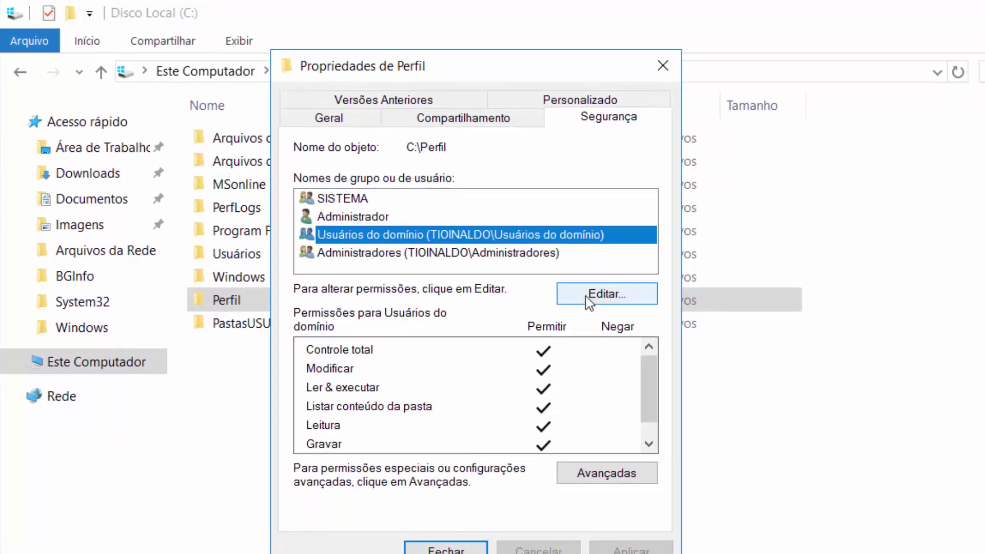
# - Remove the Controle total permission from Usuários do domínio in the Perfil folder's security settings and close its properties
pyautogui.click(607, 292)
pyautogui.click(490, 314)
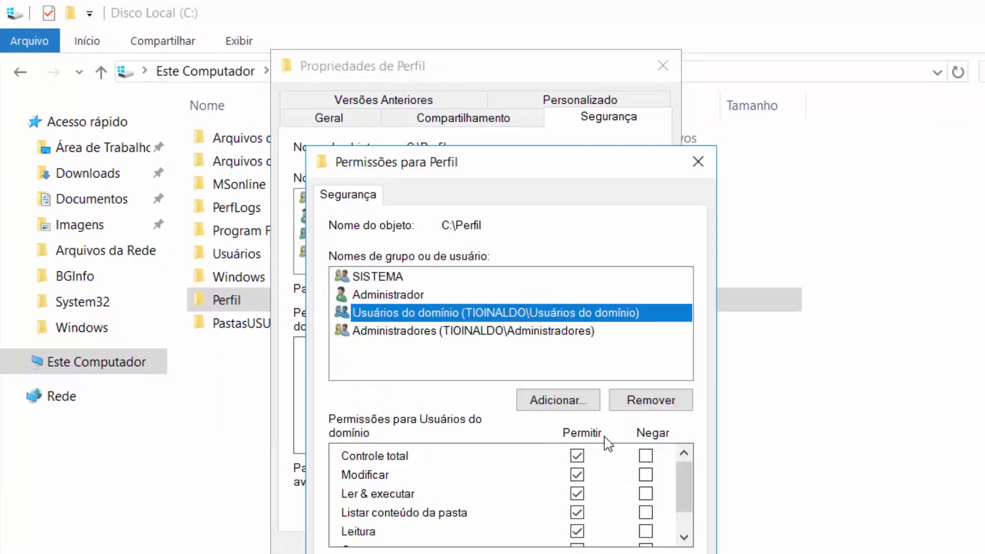
pyautogui.click(578, 455)
pyautogui.click(490, 312)
pyautogui.click(526, 334)
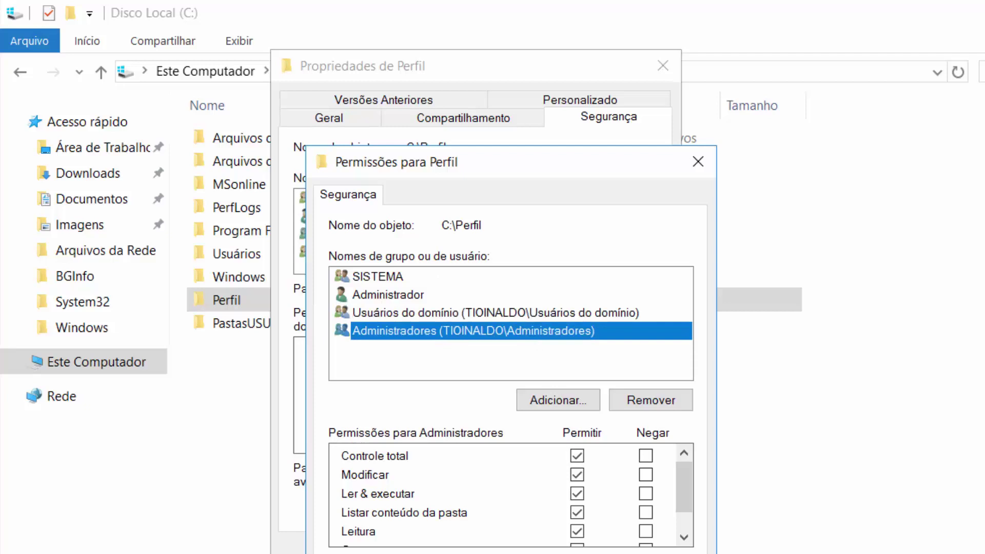
pyautogui.click(459, 315)
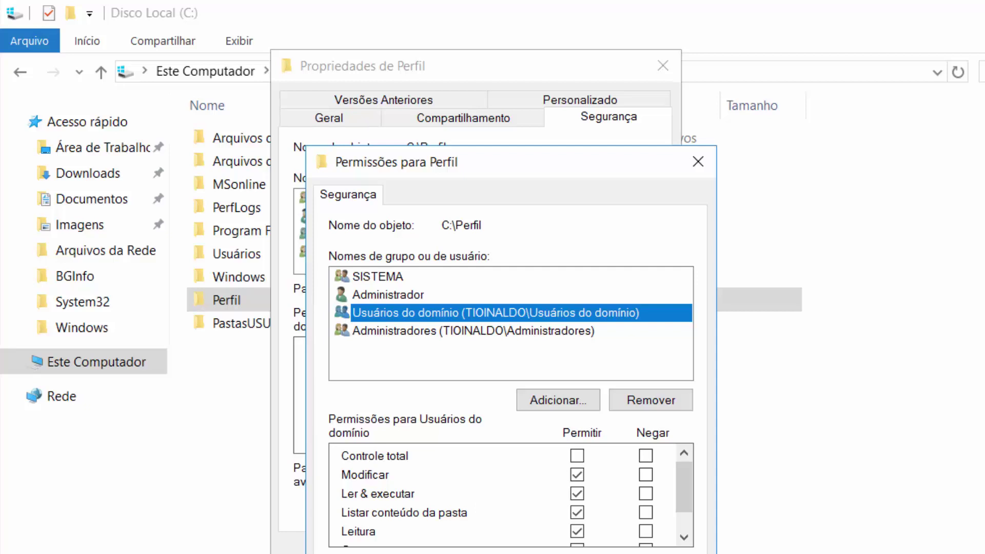
pyautogui.press('Return')
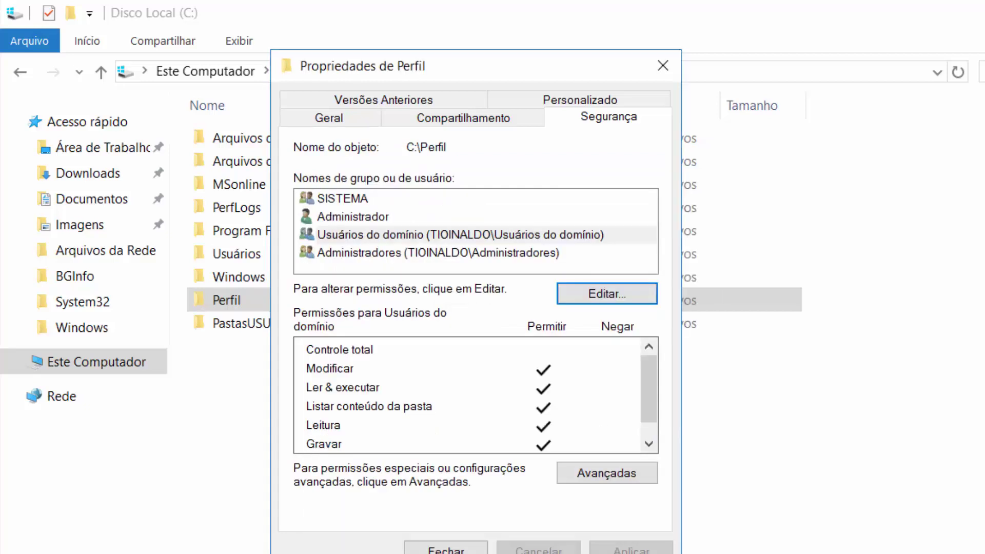
pyautogui.click(452, 548)
# - Inspect the advanced sharing permissions of the PastasUSU folder without changing them
pyautogui.click(254, 332)
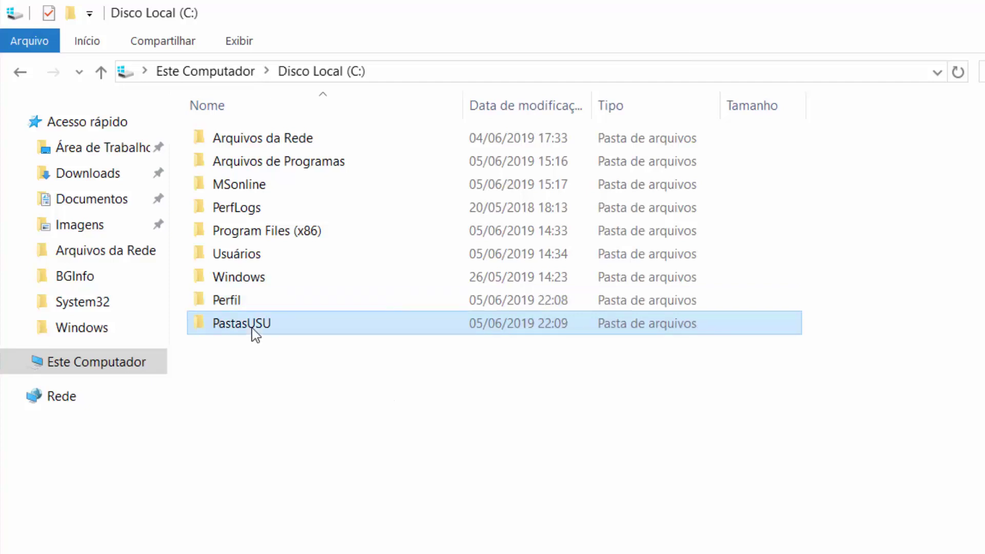
pyautogui.rightClick(254, 331)
pyautogui.click(328, 553)
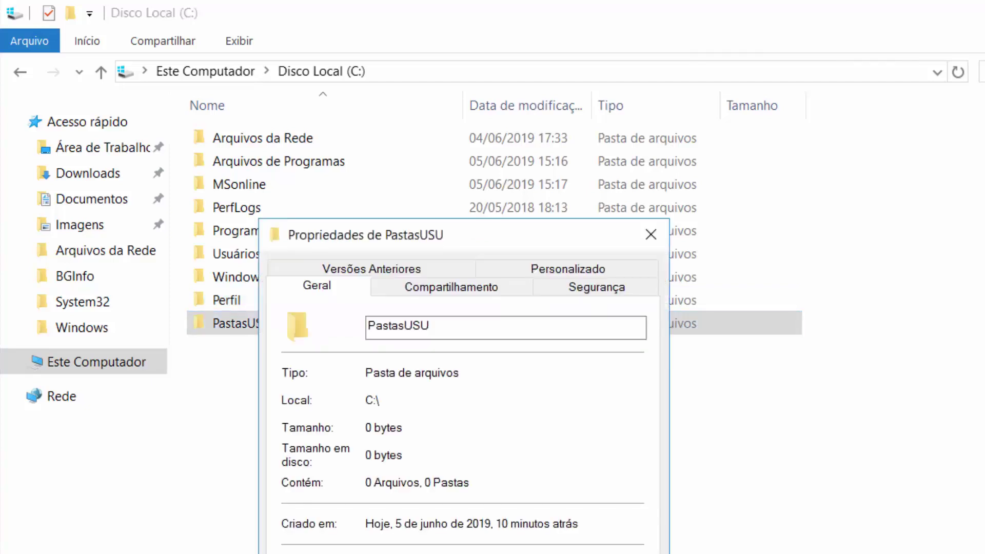
pyautogui.click(449, 286)
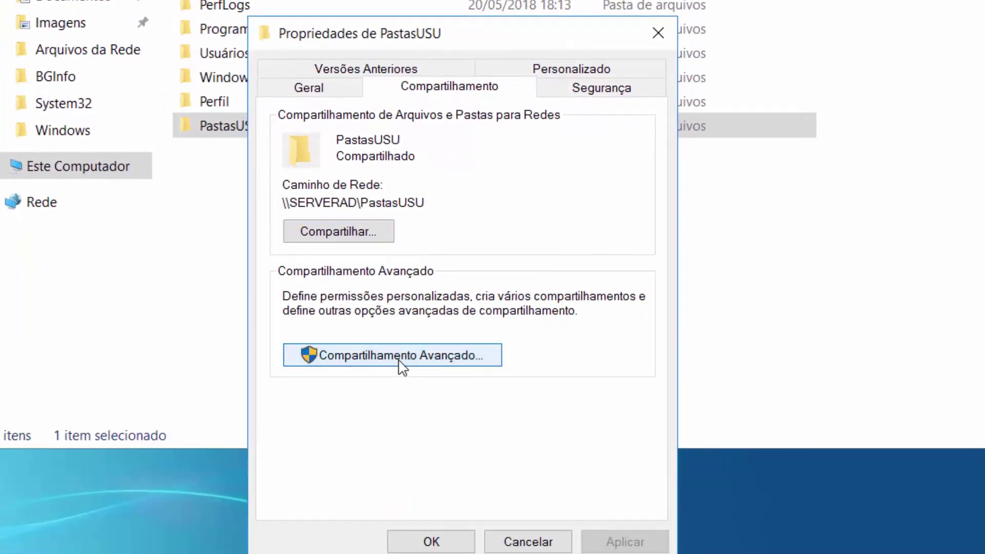
pyautogui.click(405, 428)
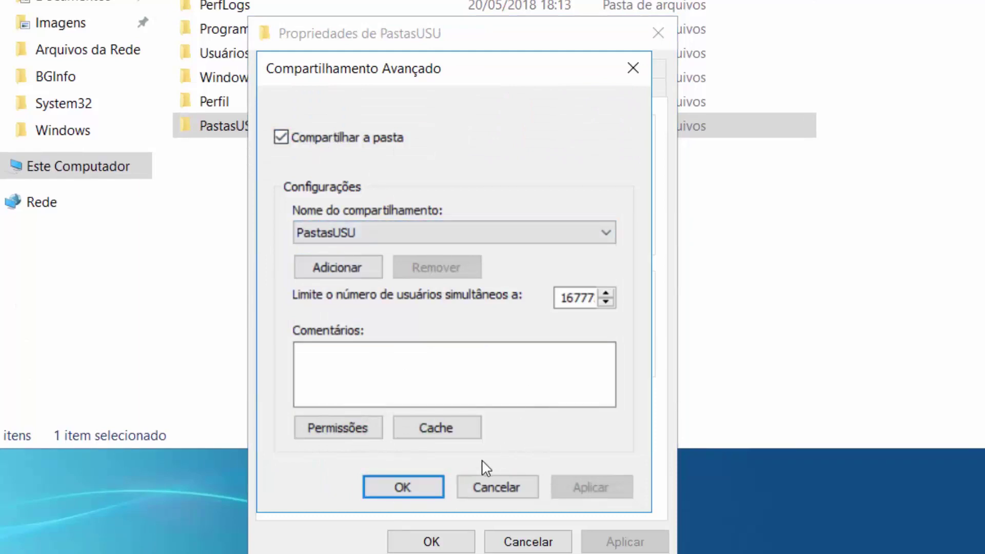
pyautogui.click(347, 429)
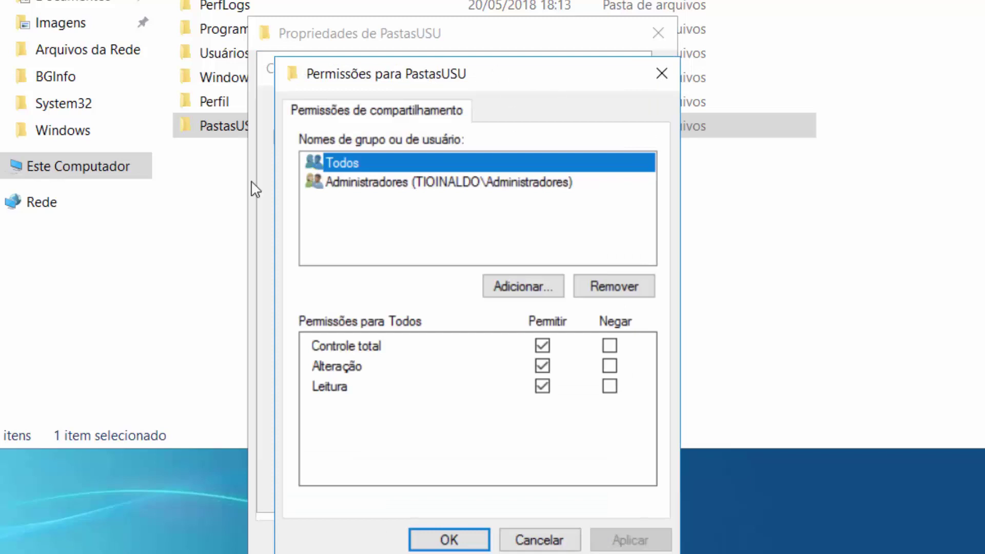
pyautogui.click(554, 538)
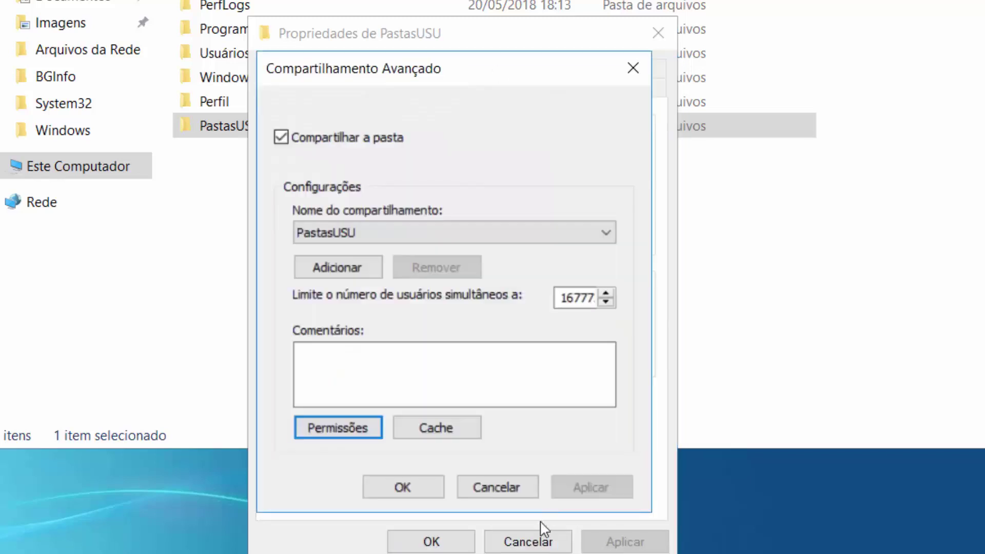
pyautogui.click(512, 493)
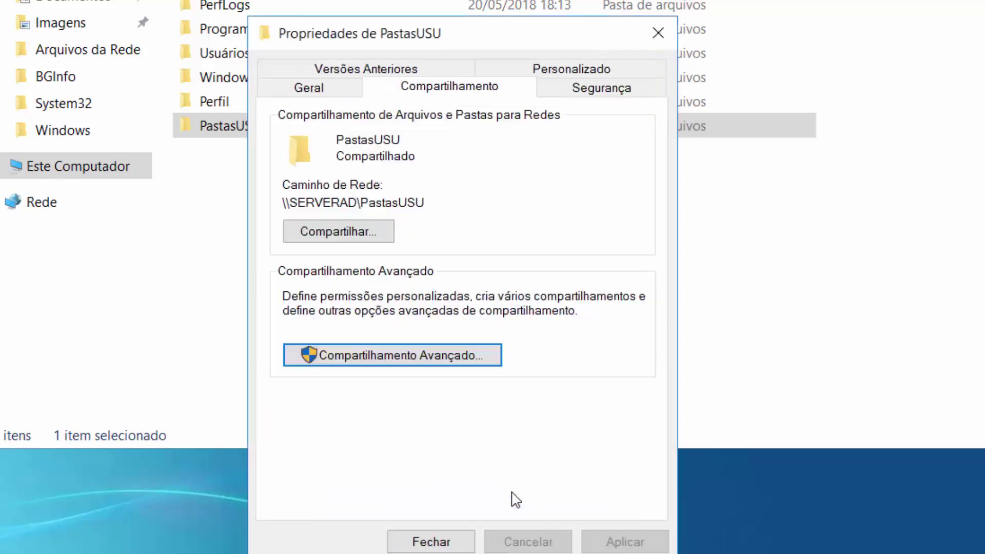
# - Remove the Controle total permission from Usuários do domínio in the PastasUSU folder's security settings, apply it and close the properties
pyautogui.click(583, 91)
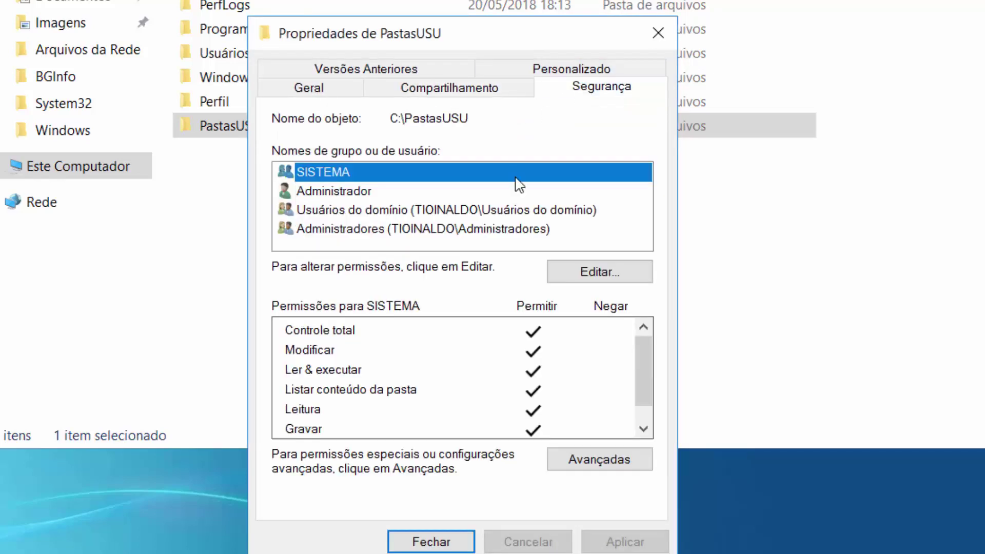
pyautogui.click(384, 212)
pyautogui.click(603, 280)
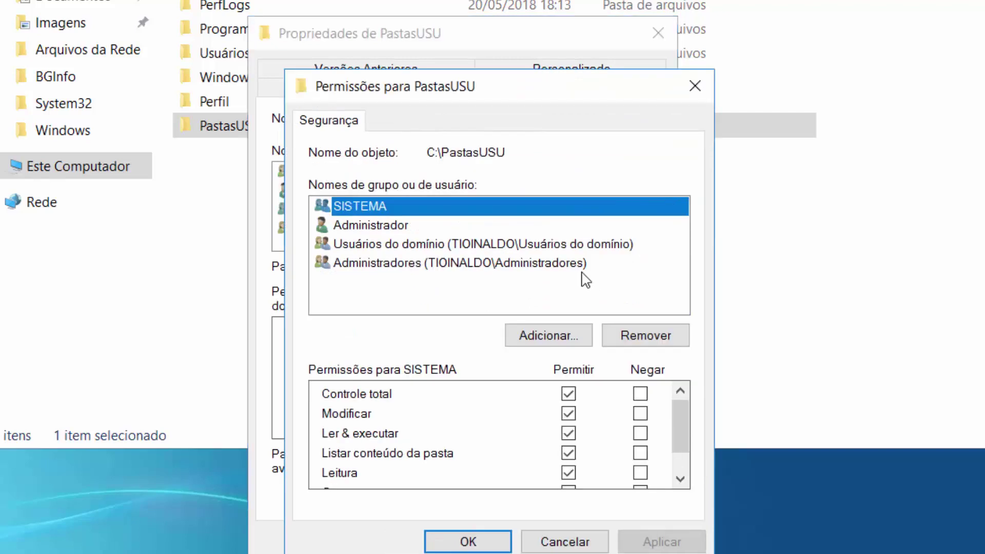
pyautogui.click(446, 244)
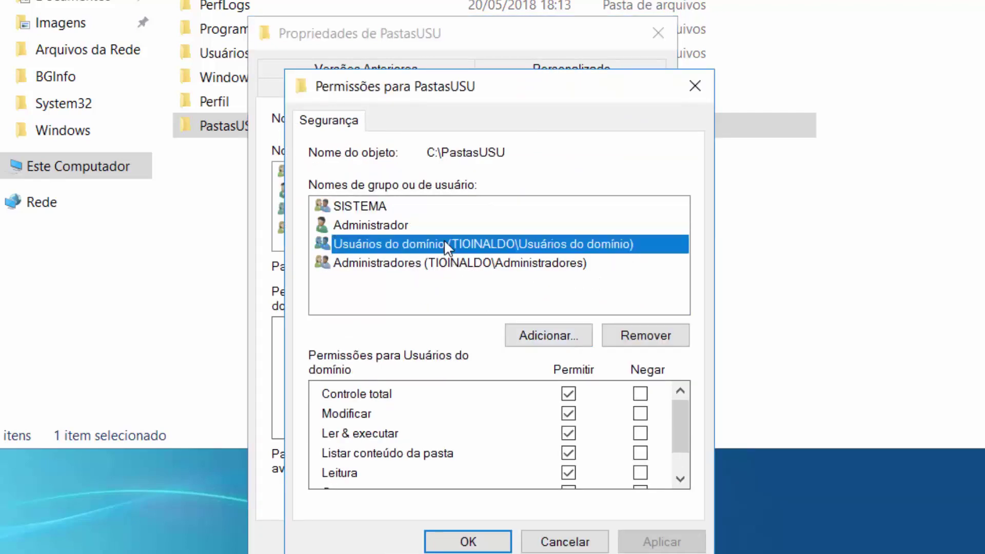
pyautogui.click(573, 398)
pyautogui.click(575, 400)
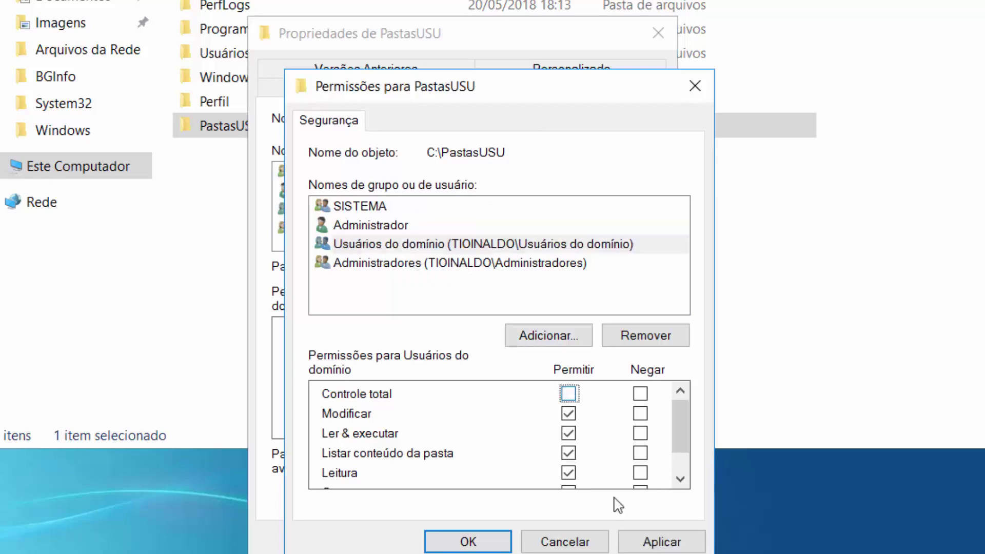
pyautogui.click(662, 542)
pyautogui.click(481, 546)
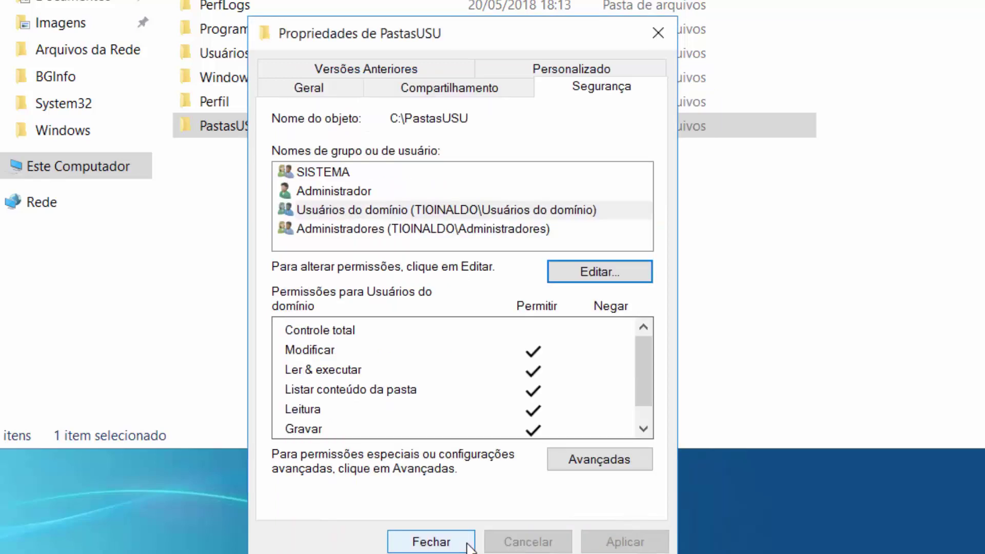
pyautogui.click(438, 544)
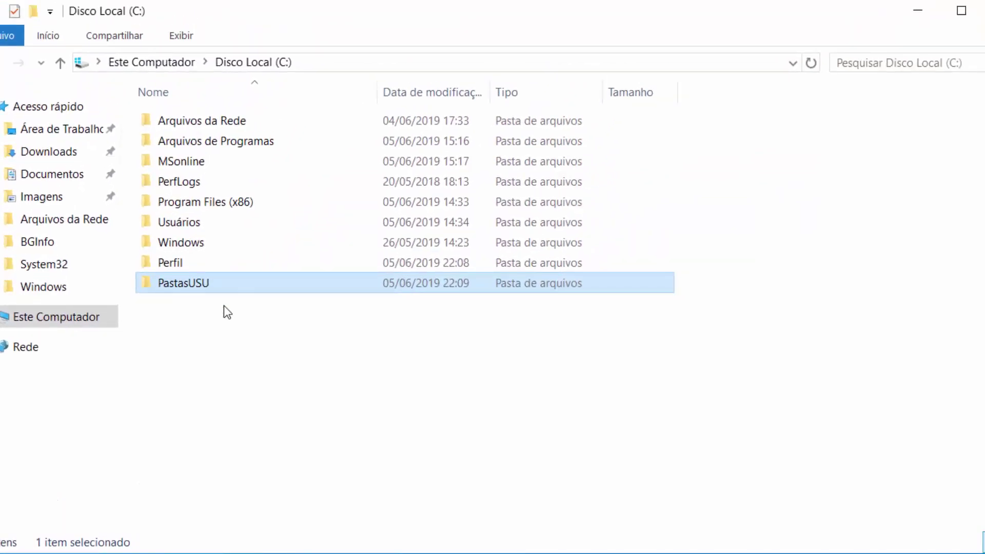
# - Open the Perfil folder on drive C, then go to its network share path \\serverad\perfil
pyautogui.click(183, 249)
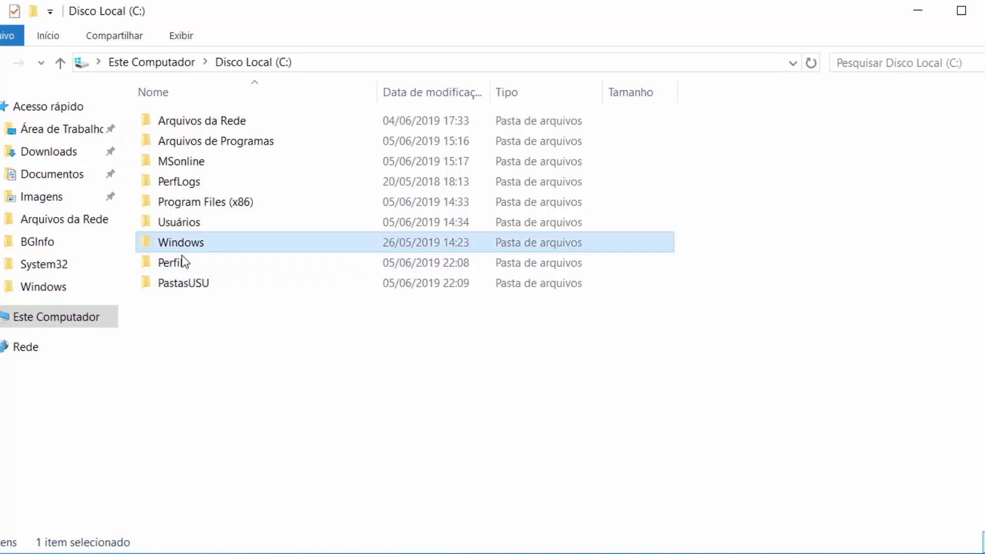
pyautogui.click(183, 262)
pyautogui.doubleClick(183, 262)
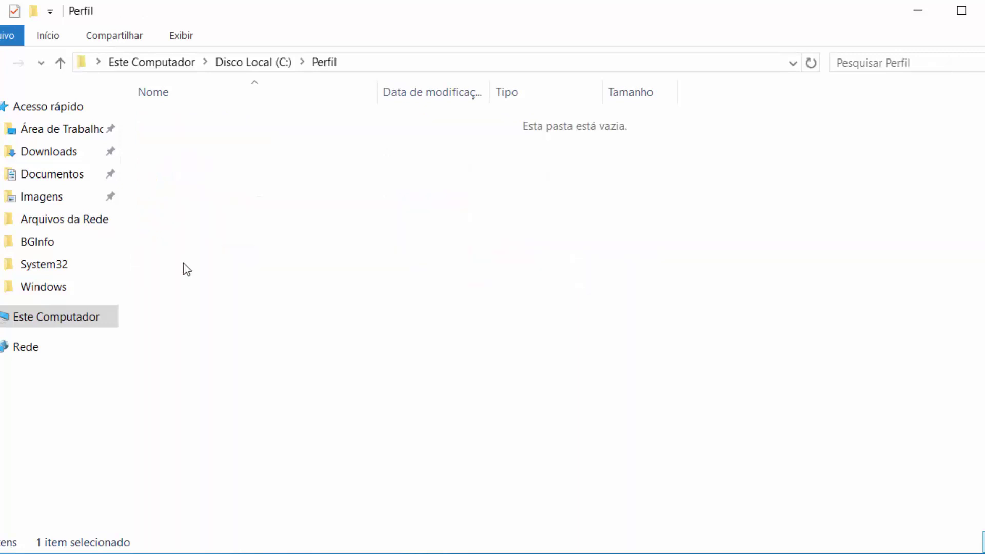
pyautogui.click(377, 62)
pyautogui.write('de')
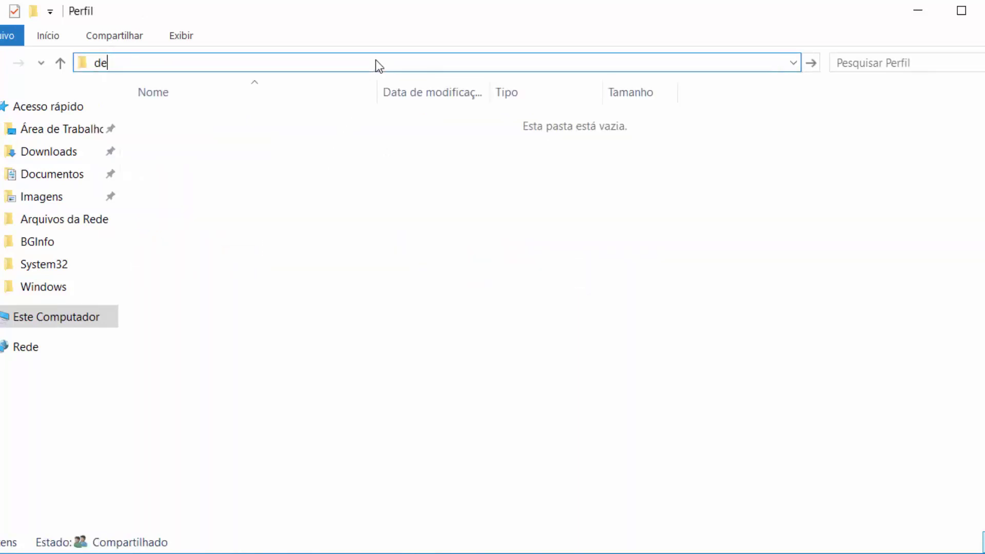
pyautogui.press('BackSpace')
pyautogui.write('sere')
pyautogui.press('BackSpace')
pyautogui.press('BackSpace')
pyautogui.press('BackSpace')
pyautogui.press('BackSpace')
pyautogui.write('serverad\\perfil')
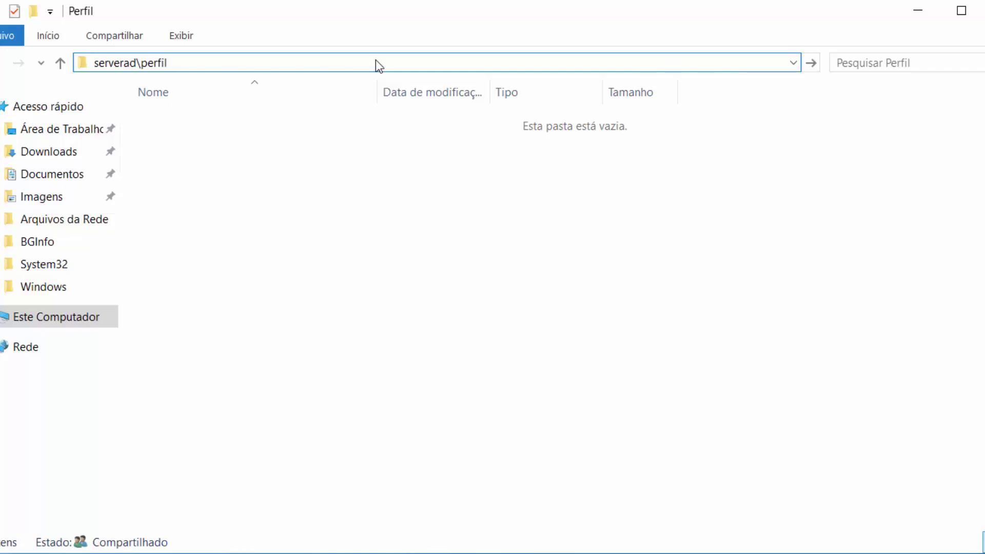
pyautogui.press('Home')
pyautogui.write('\\\\')
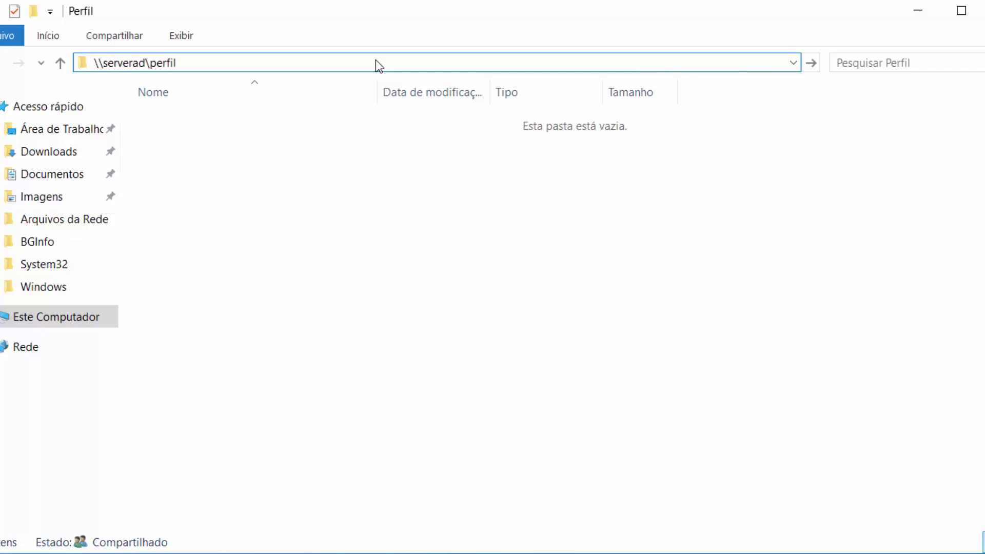
pyautogui.press('Return')
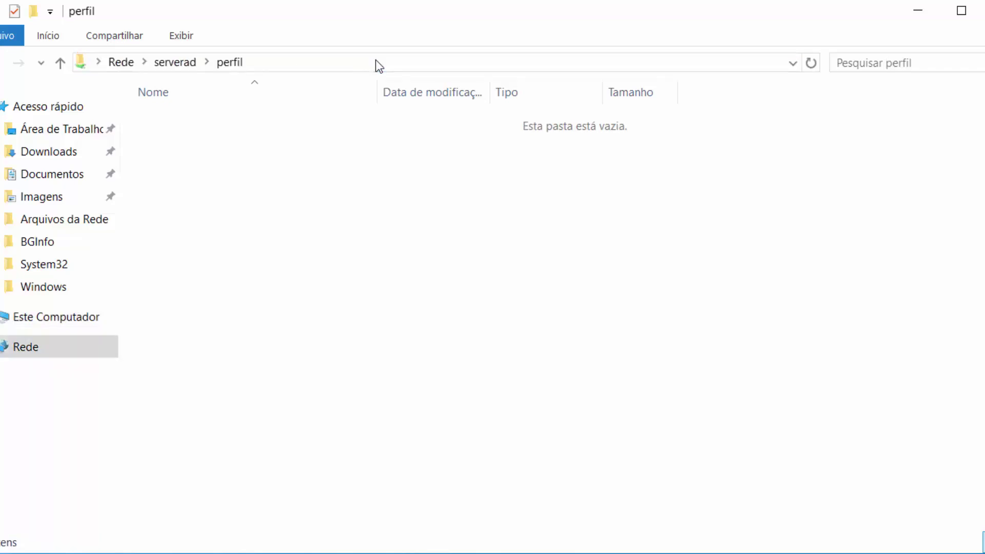
# - Copy the network path \\serverad\perfil of the open share
pyautogui.click(375, 61)
pyautogui.hotkey('ctrl', 'c')
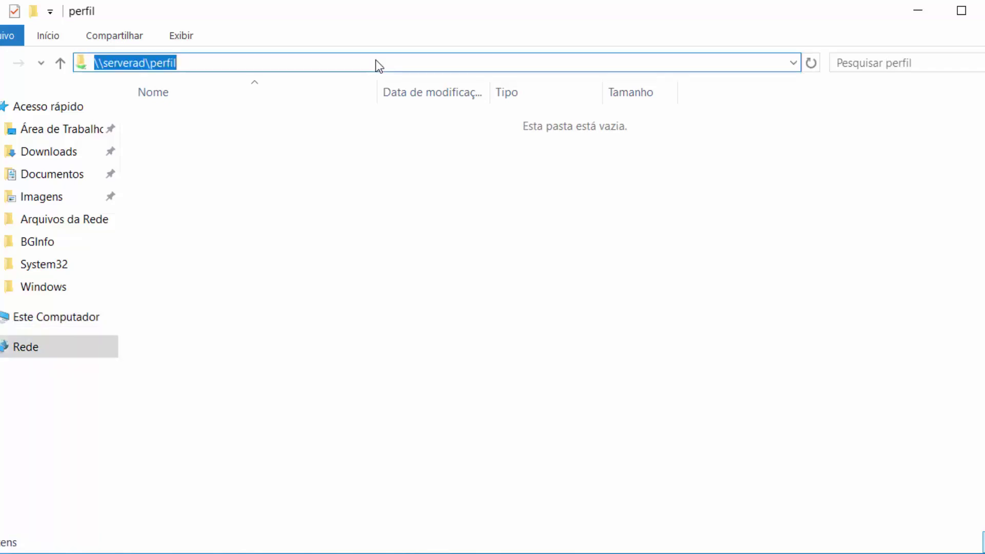
pyautogui.rightClick(165, 63)
pyautogui.click(229, 116)
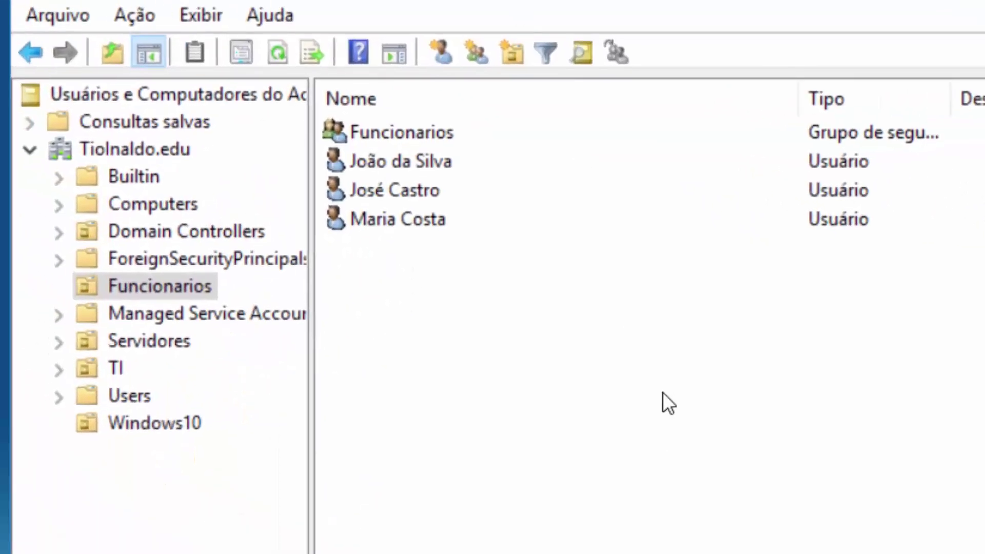
# - Set the profile path of the last user listed in Funcionarios to \\serverad\perfil\%username% and save the account properties
pyautogui.click(417, 219)
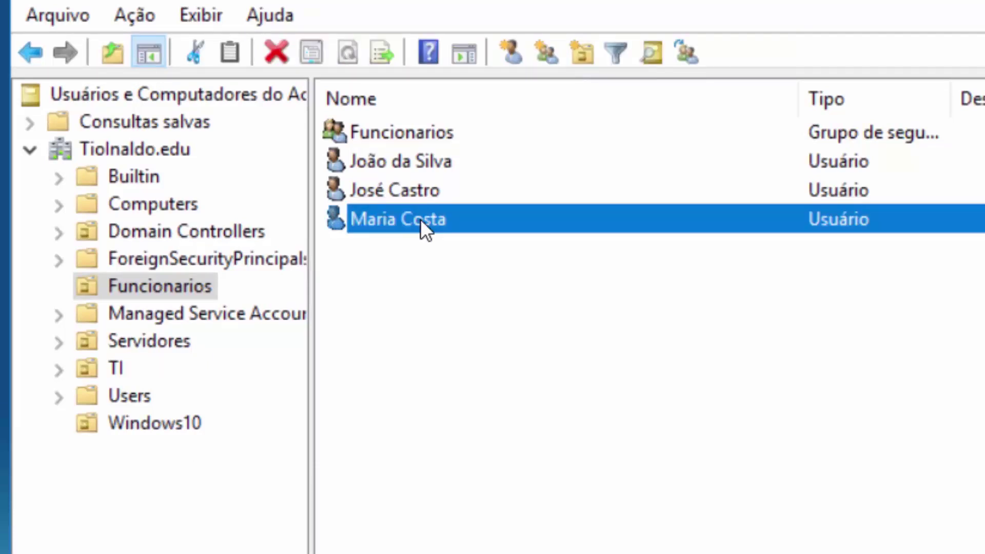
pyautogui.doubleClick(420, 218)
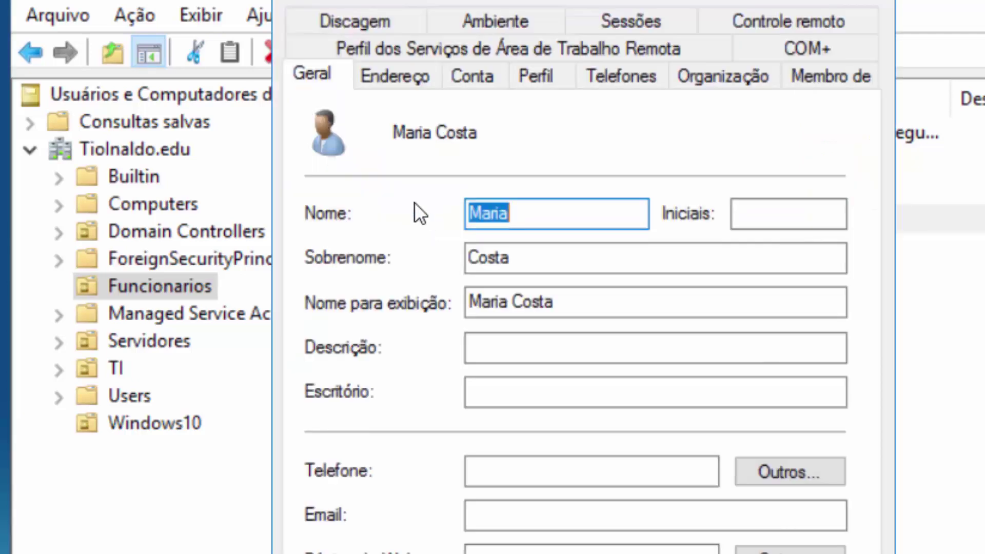
pyautogui.click(551, 85)
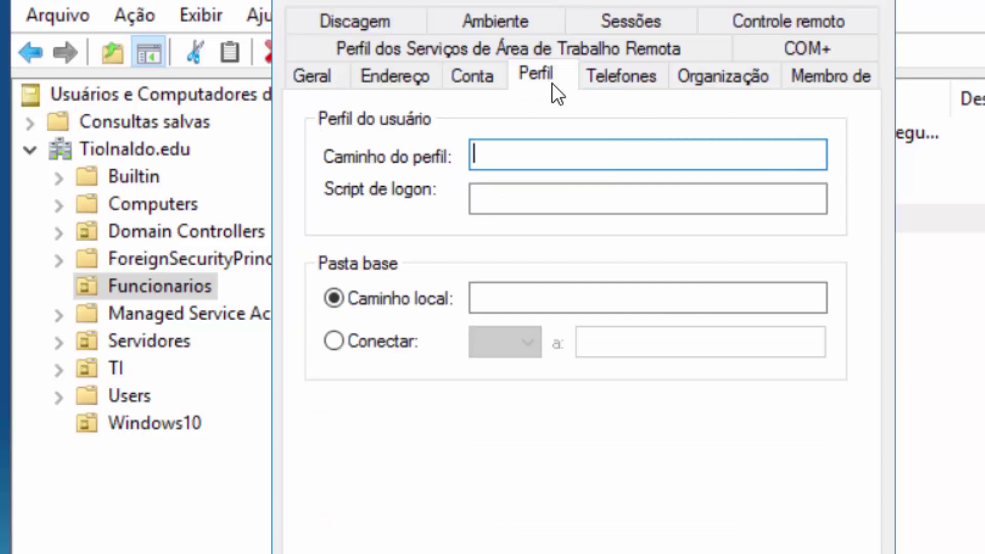
pyautogui.rightClick(554, 153)
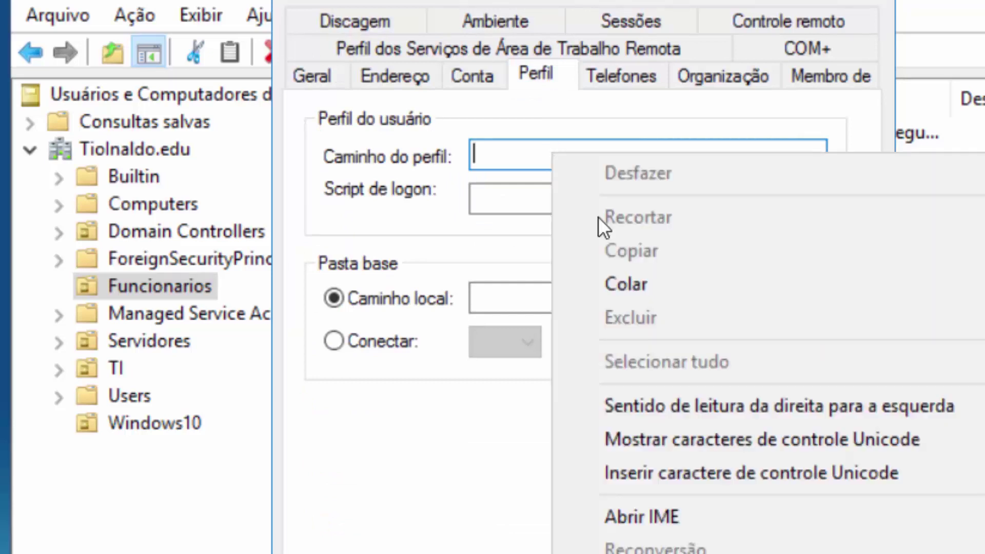
pyautogui.click(626, 279)
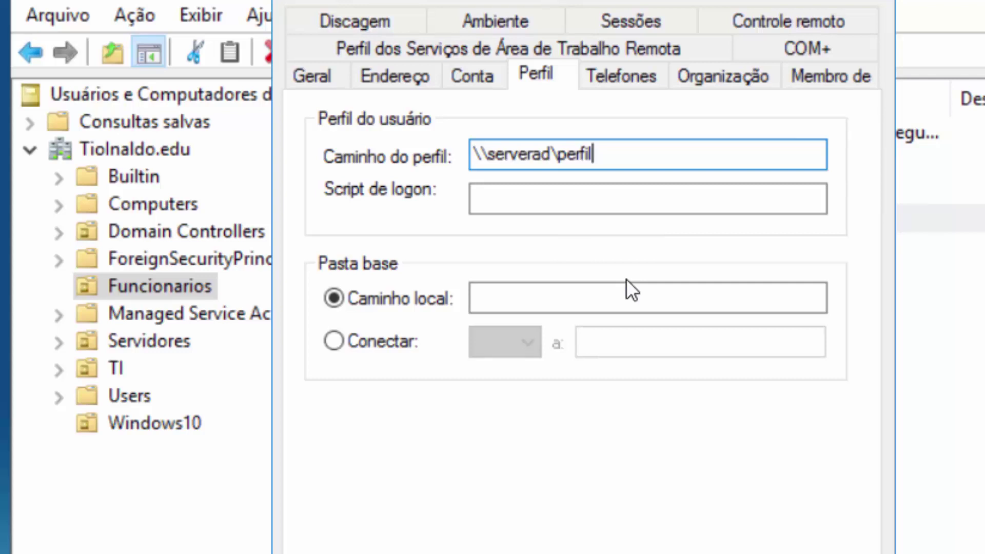
pyautogui.write('\\%username')
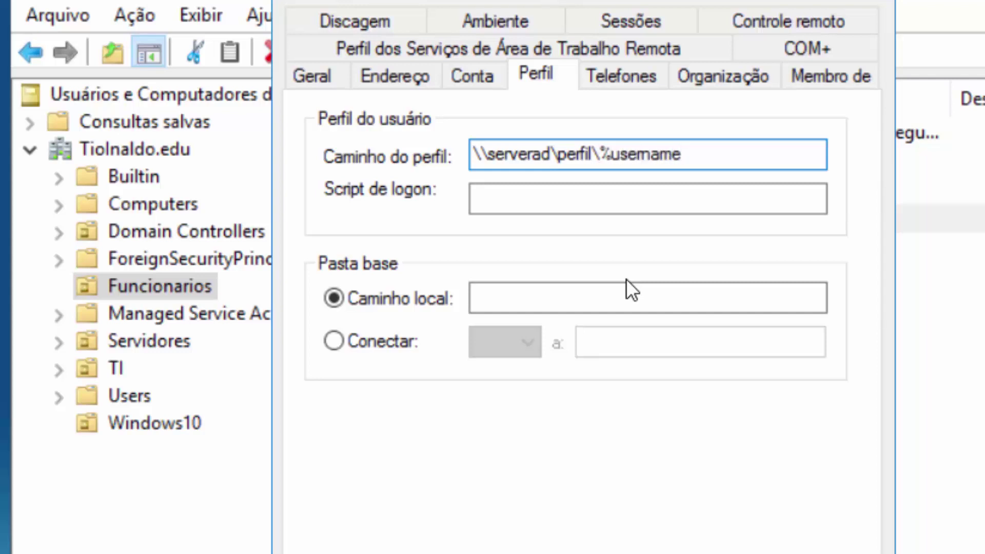
pyautogui.write('%')
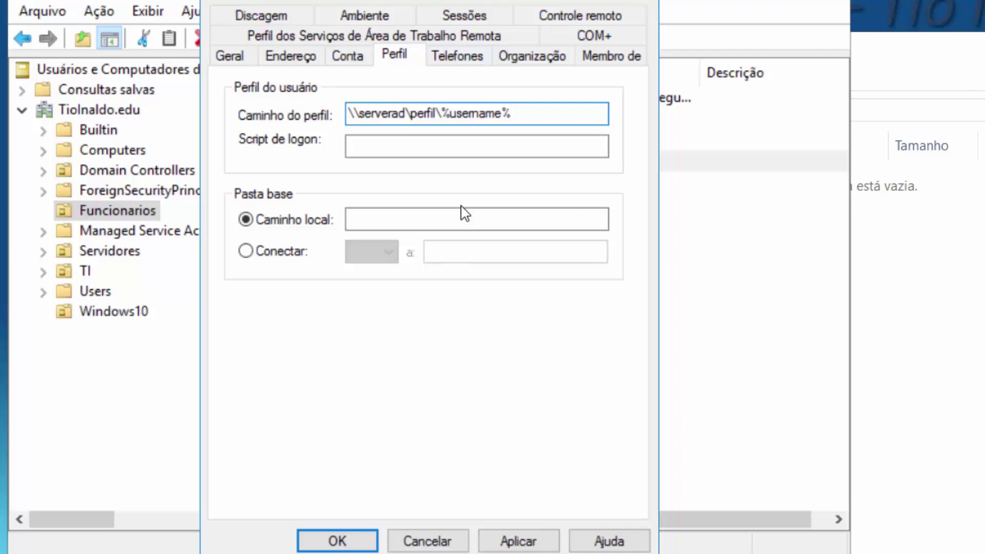
pyautogui.click(519, 543)
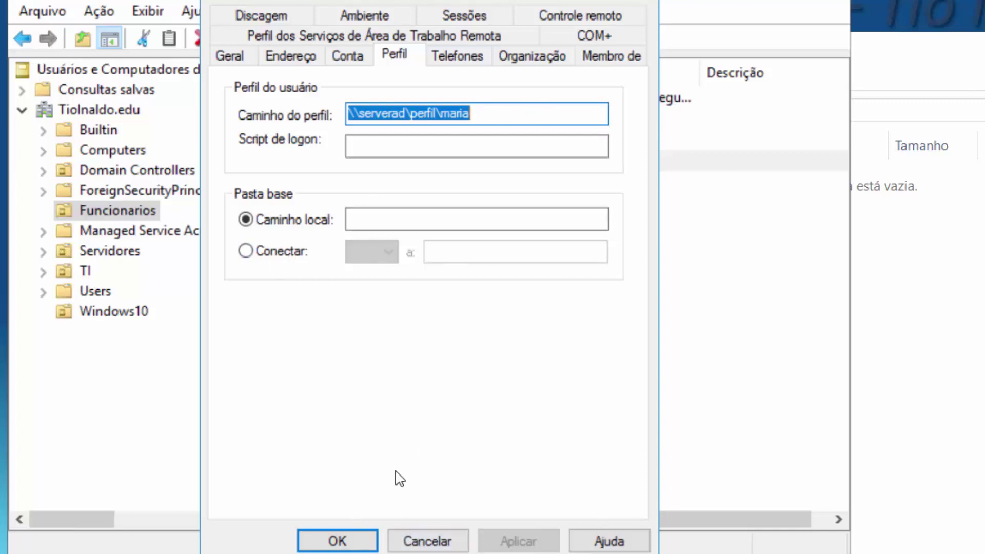
pyautogui.click(356, 543)
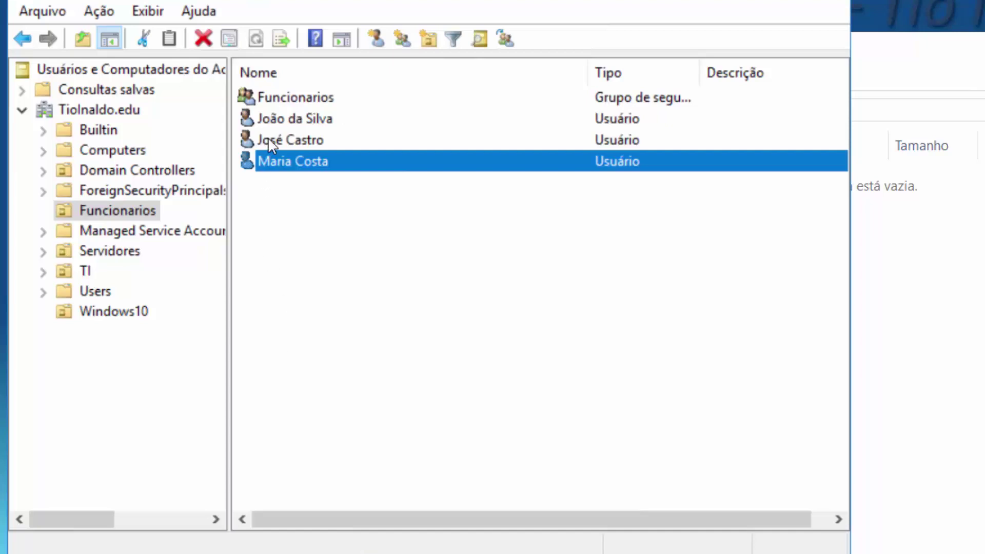
# - Set the profile path of the second user listed in Funcionarios to \\serverad\perfil\%username% and save the account properties
pyautogui.click(283, 139)
pyautogui.rightClick(282, 136)
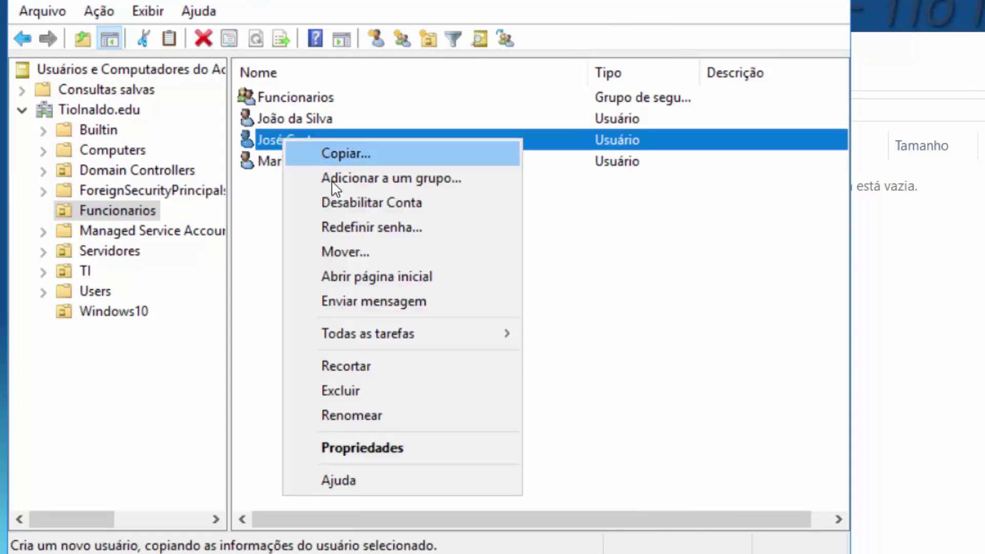
pyautogui.click(398, 447)
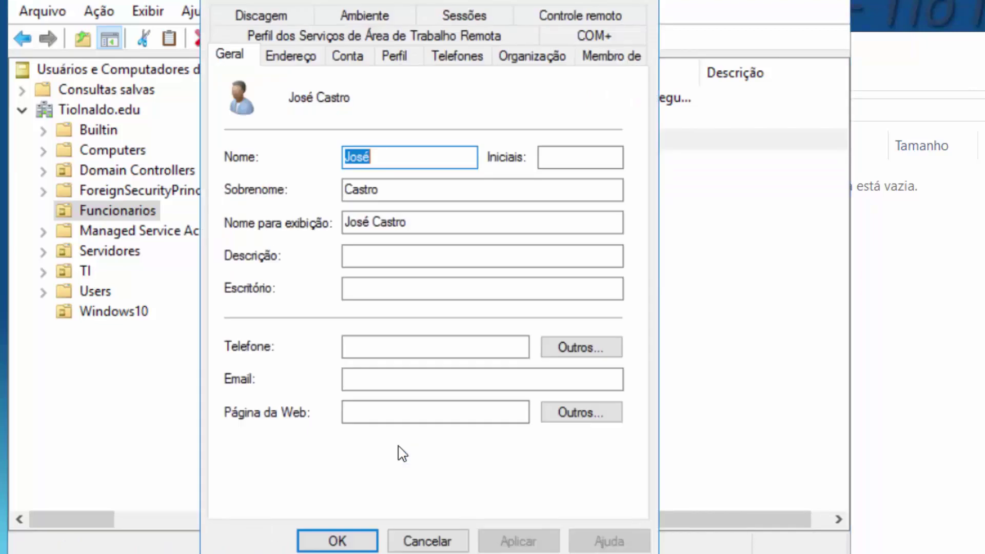
pyautogui.click(402, 57)
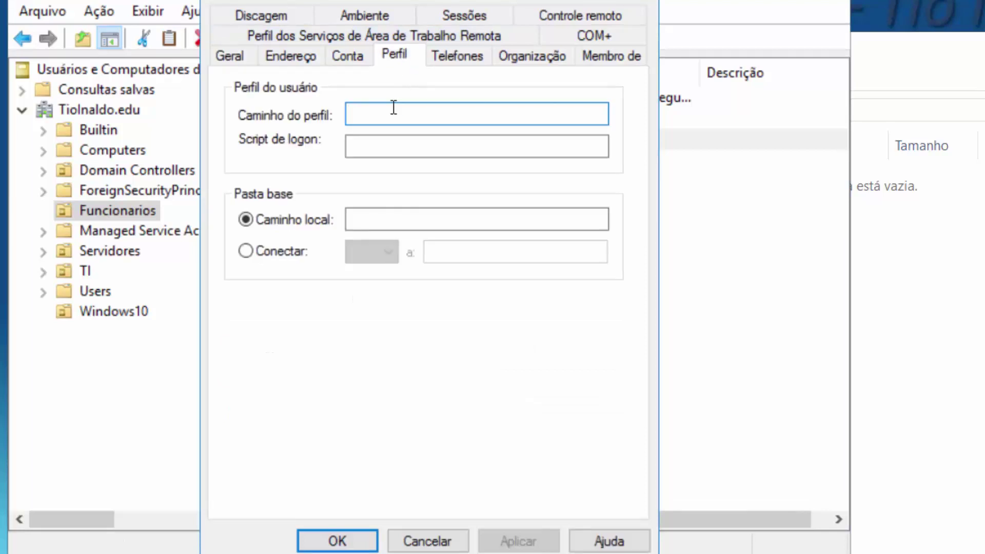
pyautogui.hotkey('ctrl', 'v')
pyautogui.write('\\')
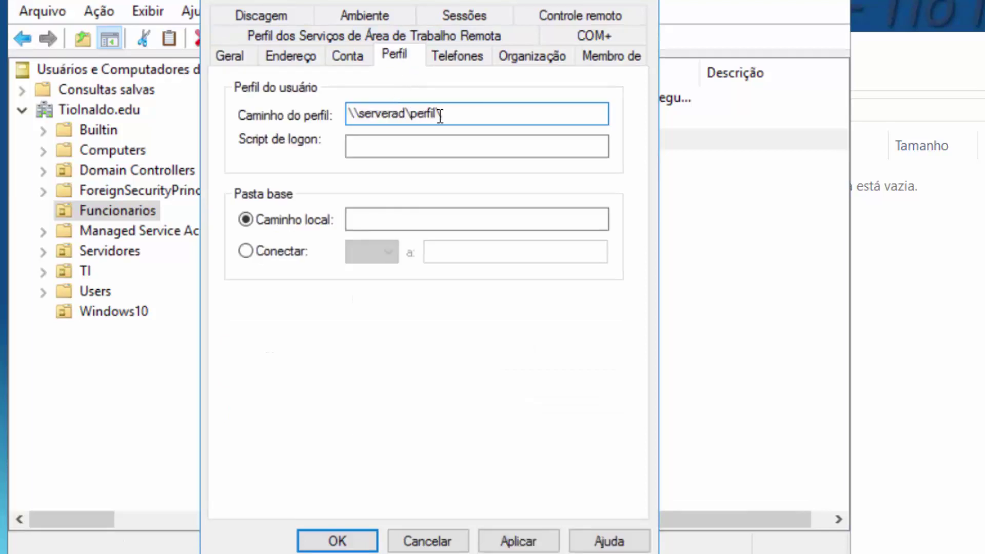
pyautogui.write('%username%')
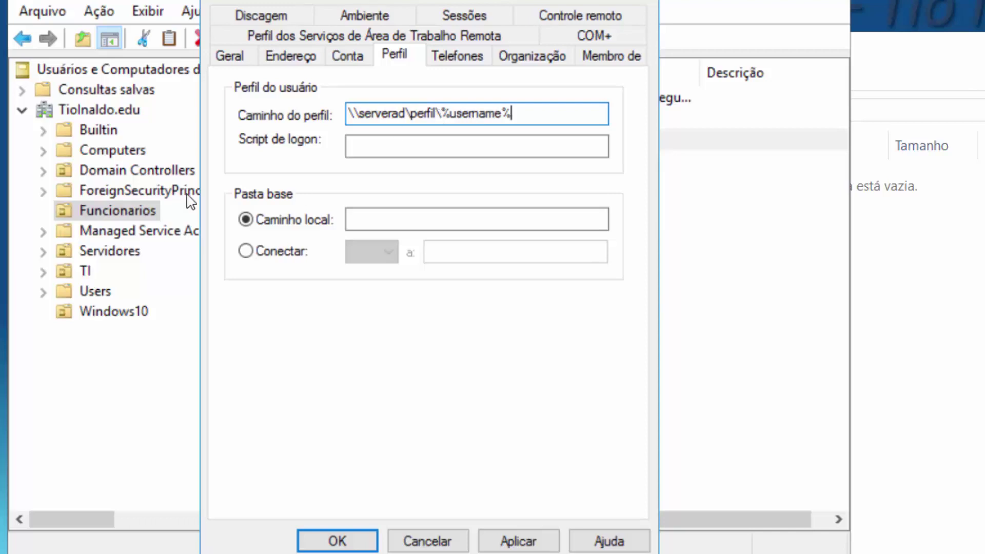
pyautogui.click(519, 538)
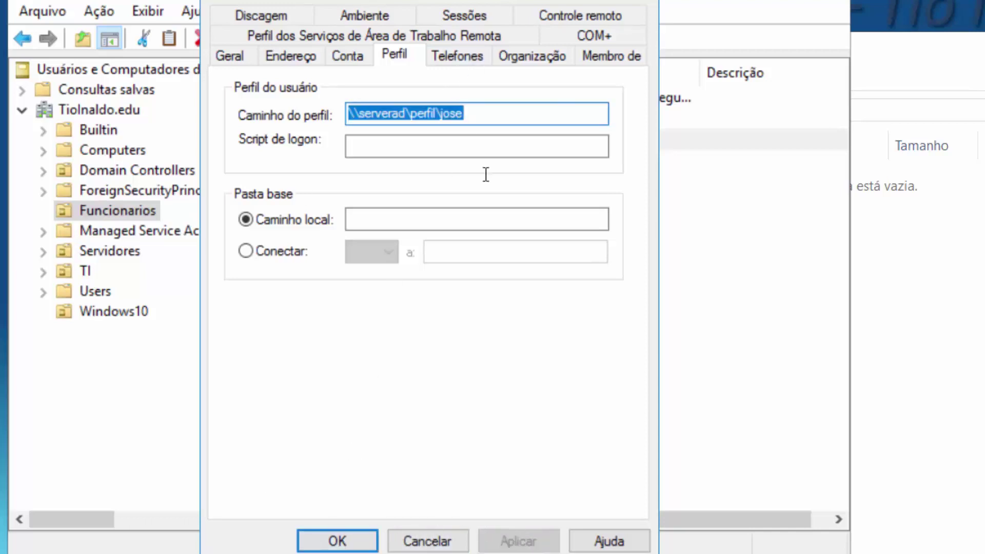
pyautogui.click(363, 538)
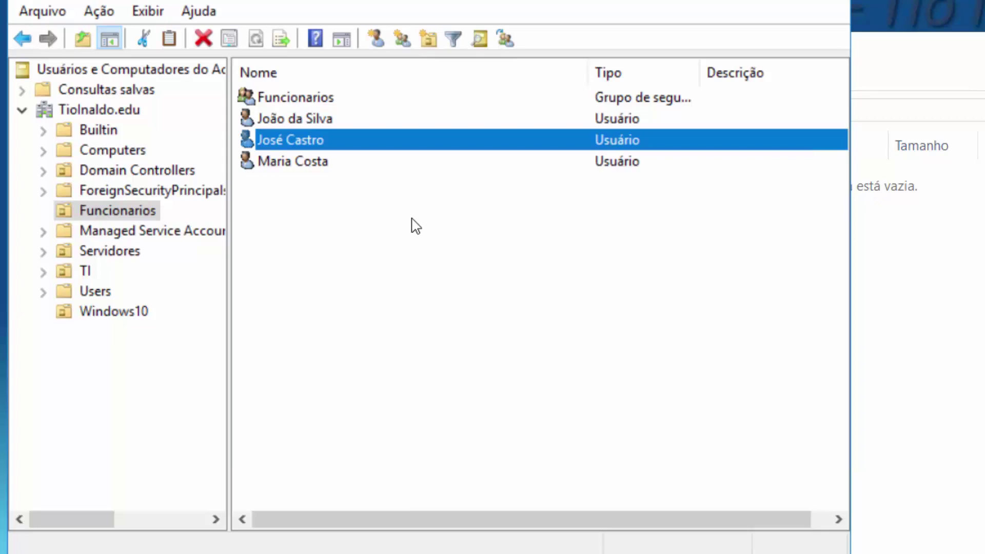
# - Switch to the Cliente01 machine and sign in to the preselected domain user account with its password
pyautogui.click(963, 62)
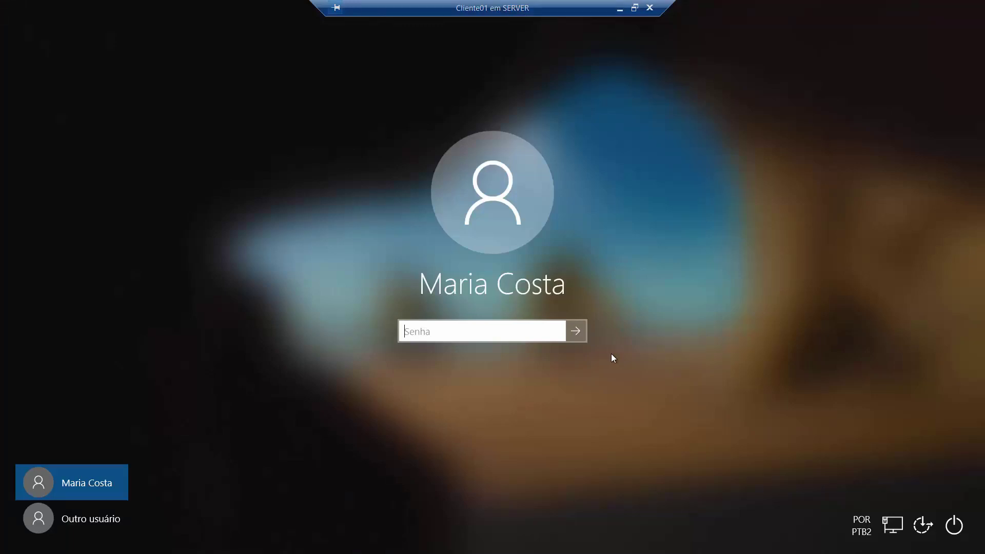
pyautogui.write('•••••••')
pyautogui.press('Return')
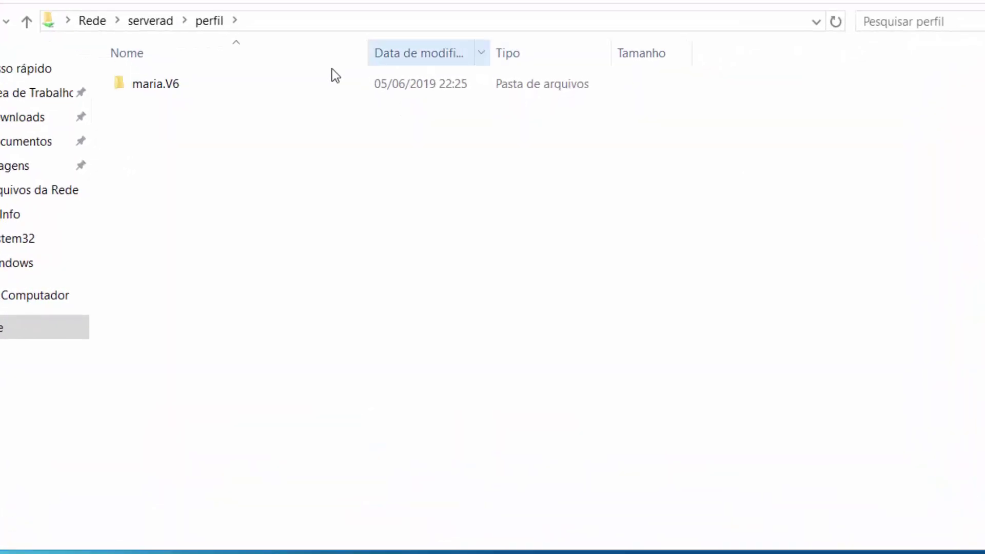
# - On ServerAD, try to open the user's .V6 profile folder in \\serverad\perfil and dismiss the network dialog
pyautogui.click(149, 90)
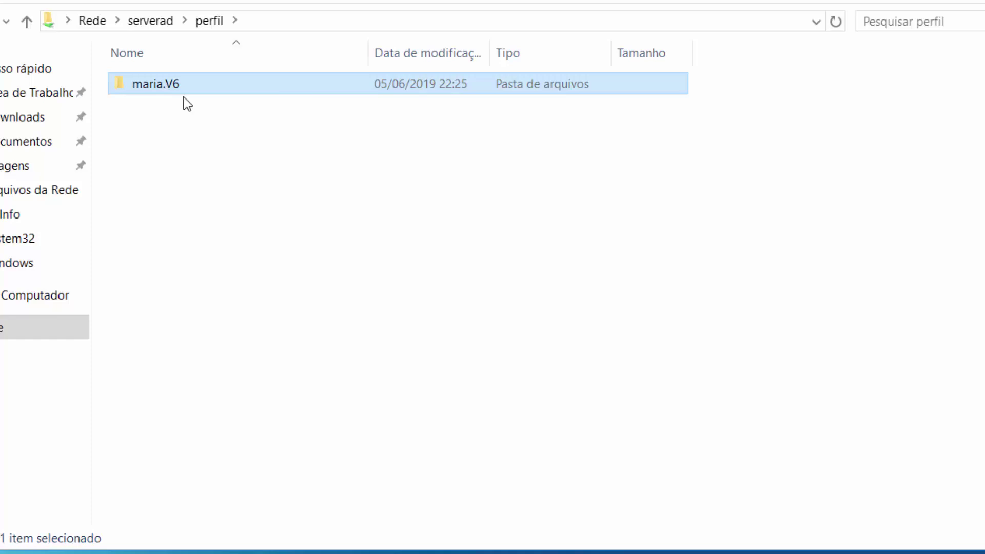
pyautogui.doubleClick(150, 86)
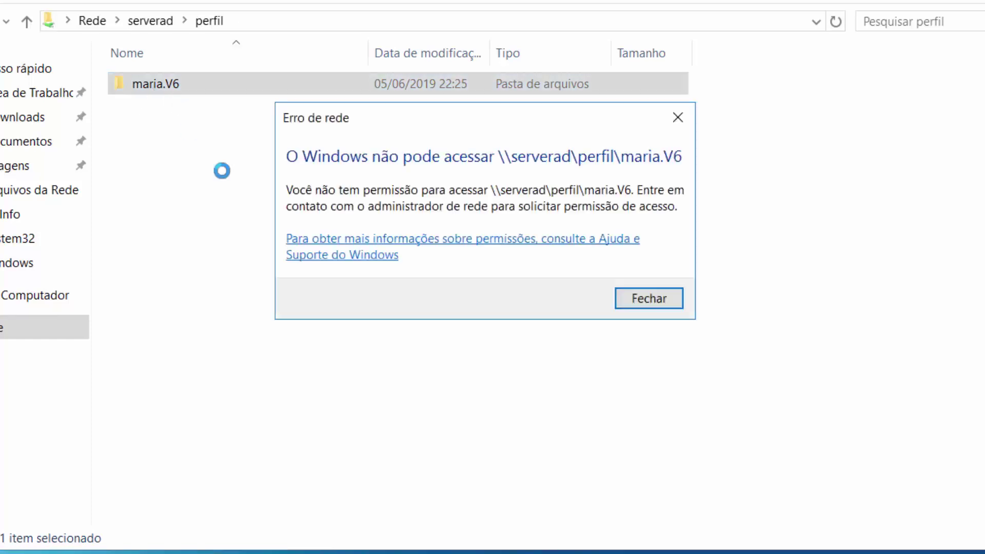
pyautogui.click(654, 299)
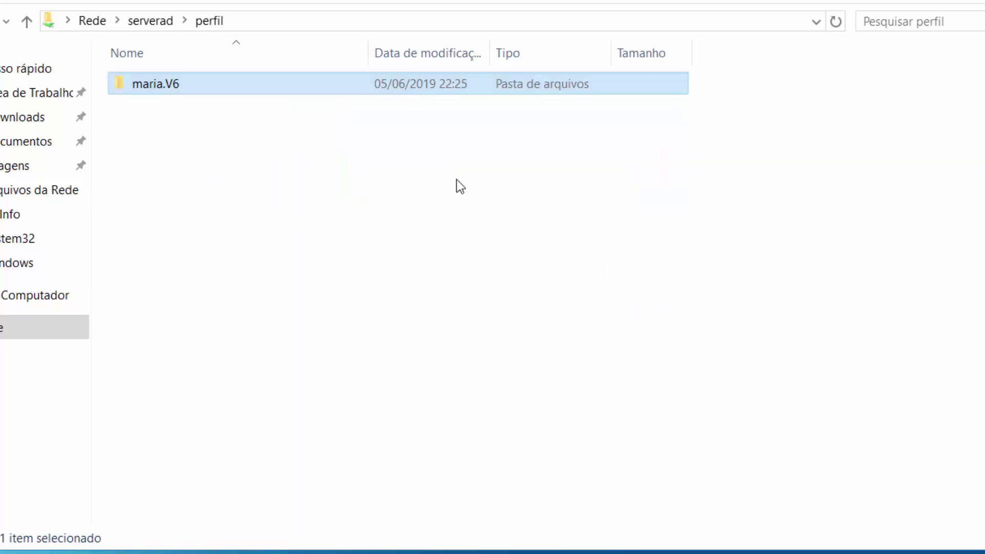
pyautogui.doubleClick(182, 85)
pyautogui.click(654, 298)
# - Inspect the general properties of the user's .V6 profile folder and close them without changes
pyautogui.rightClick(154, 83)
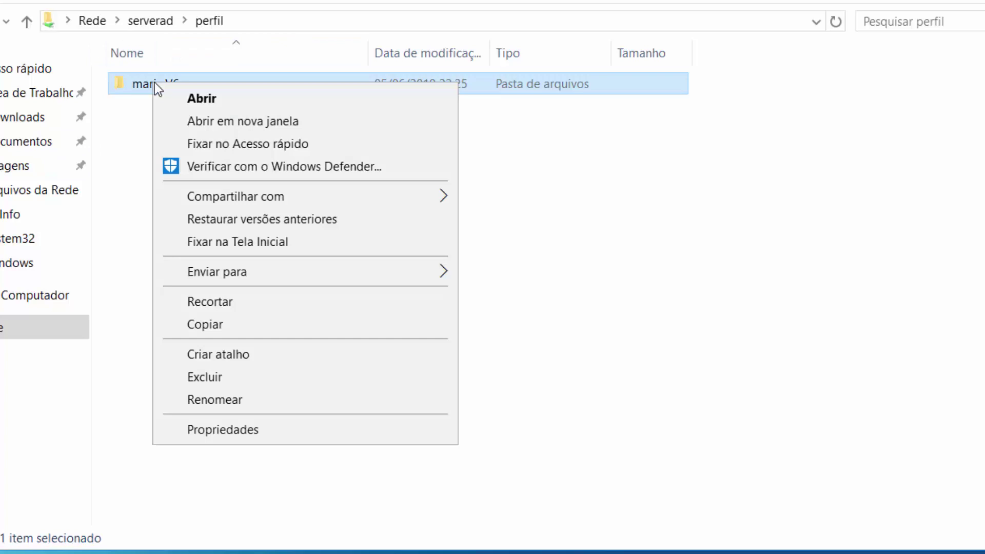
pyautogui.click(282, 429)
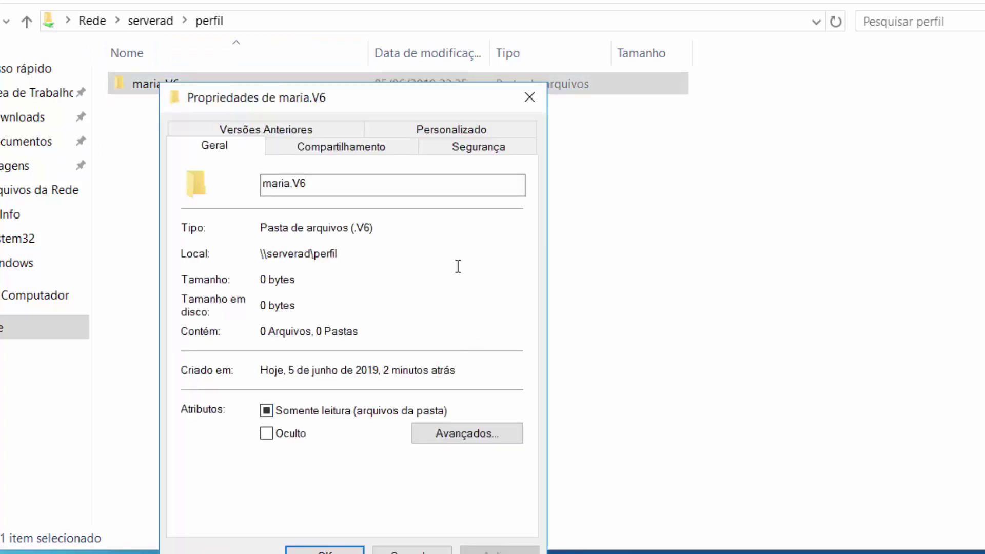
pyautogui.click(412, 551)
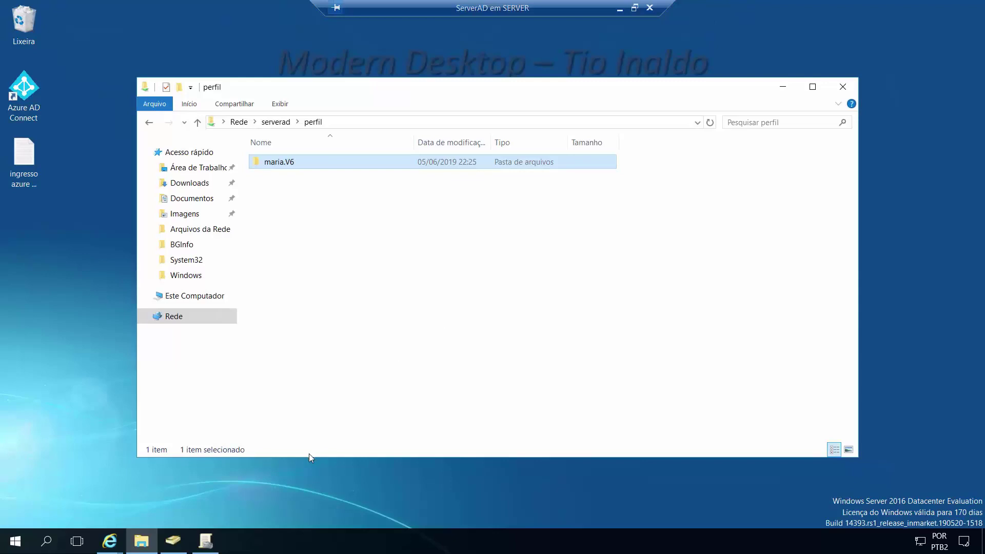
# - In Group Policy Management, create a GPO named Redir Pastas linked to the Funcionarios organizational unit
pyautogui.click(205, 541)
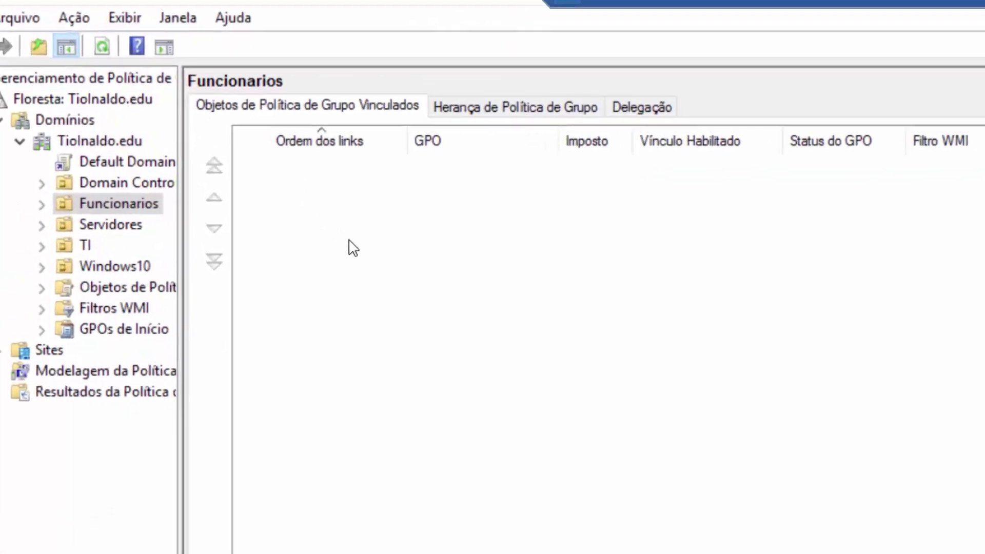
pyautogui.rightClick(129, 212)
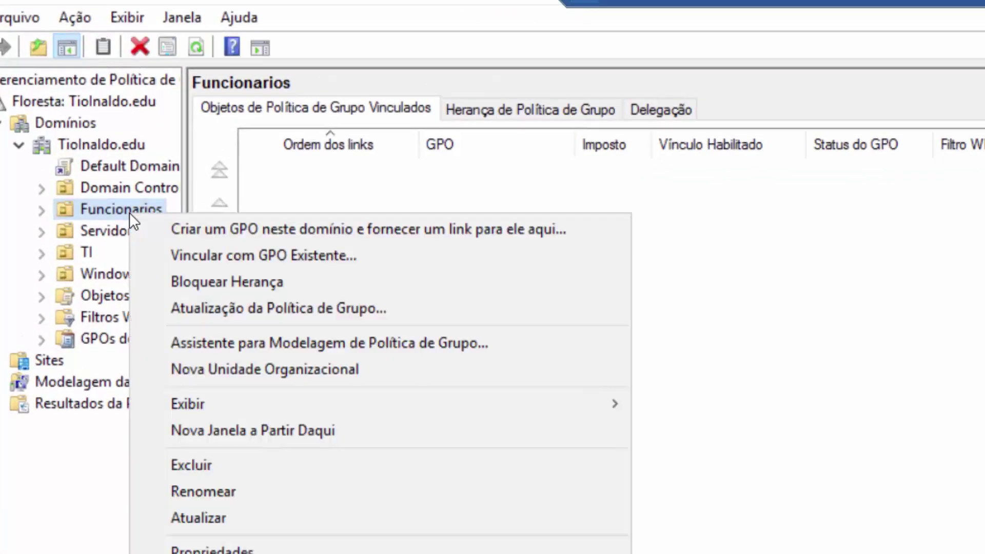
pyautogui.click(420, 229)
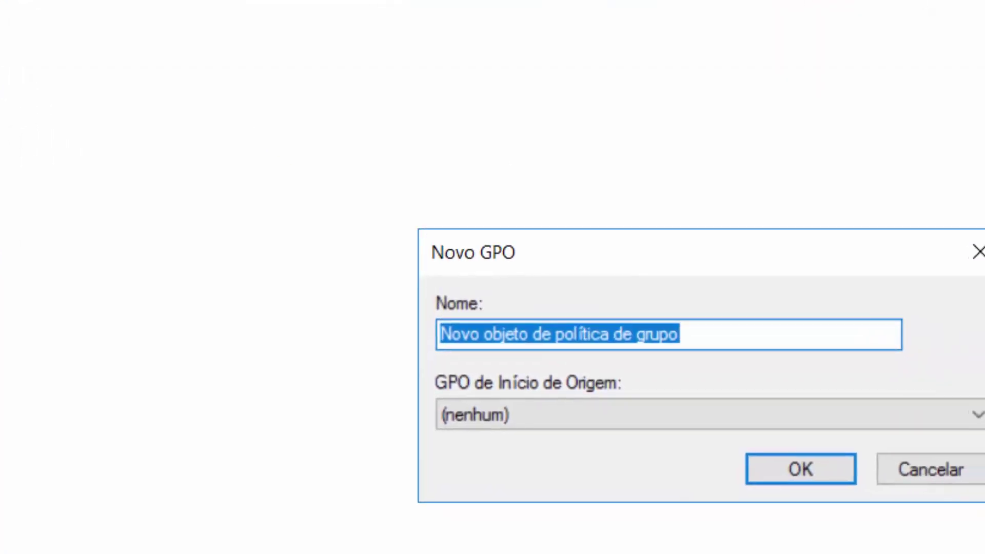
pyautogui.write('Red')
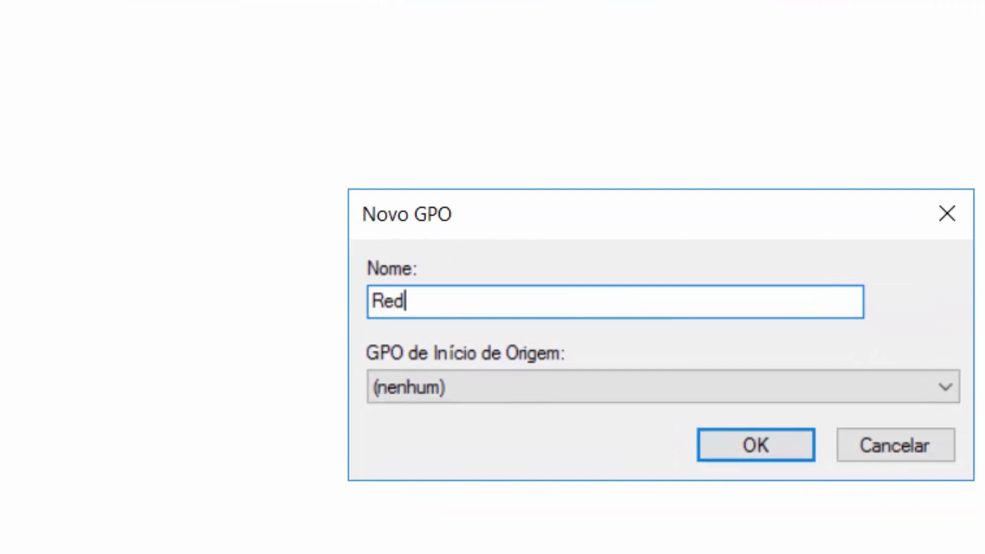
pyautogui.write('ir Pastas')
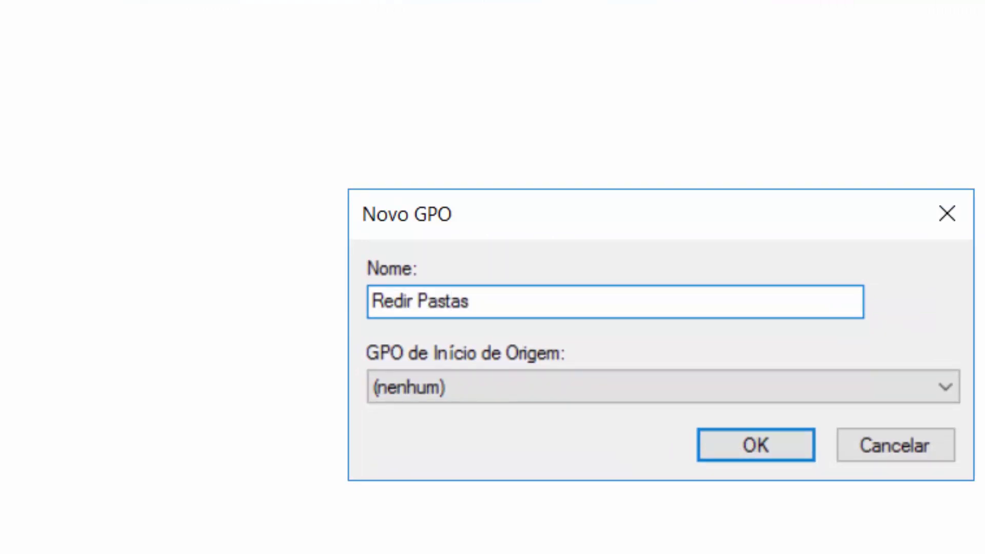
pyautogui.click(781, 442)
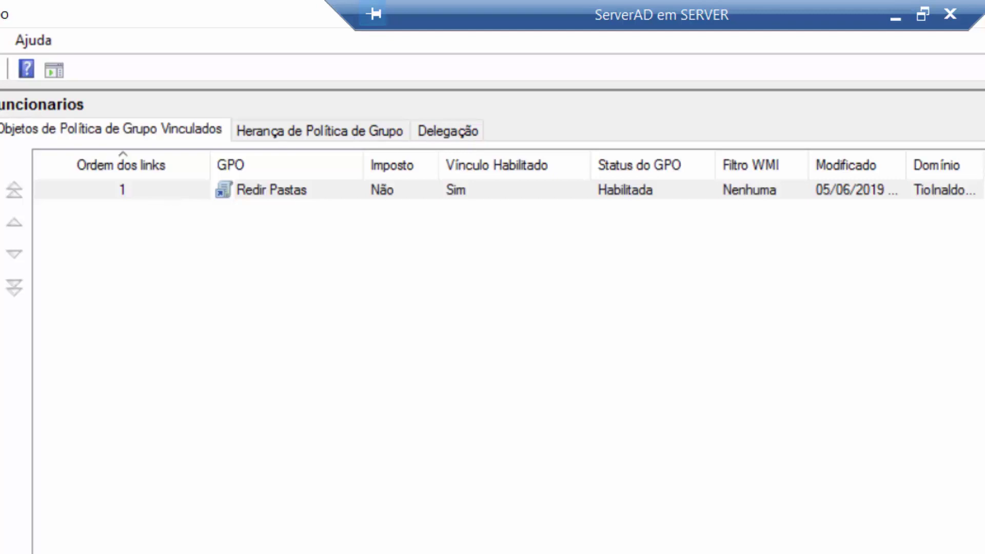
# - Open the Redir Pastas GPO linked to Funcionarios for editing
pyautogui.click(268, 188)
pyautogui.click(267, 186)
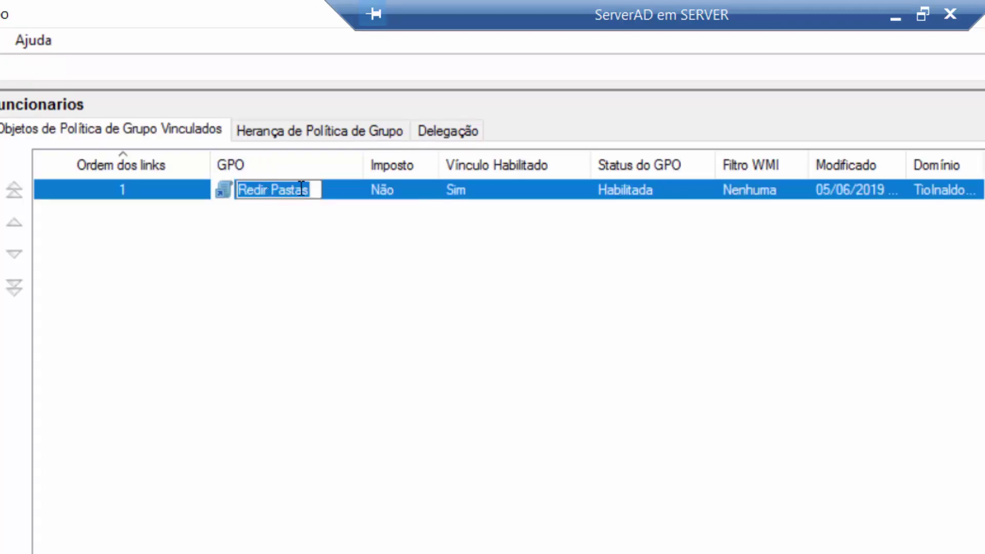
pyautogui.click(372, 189)
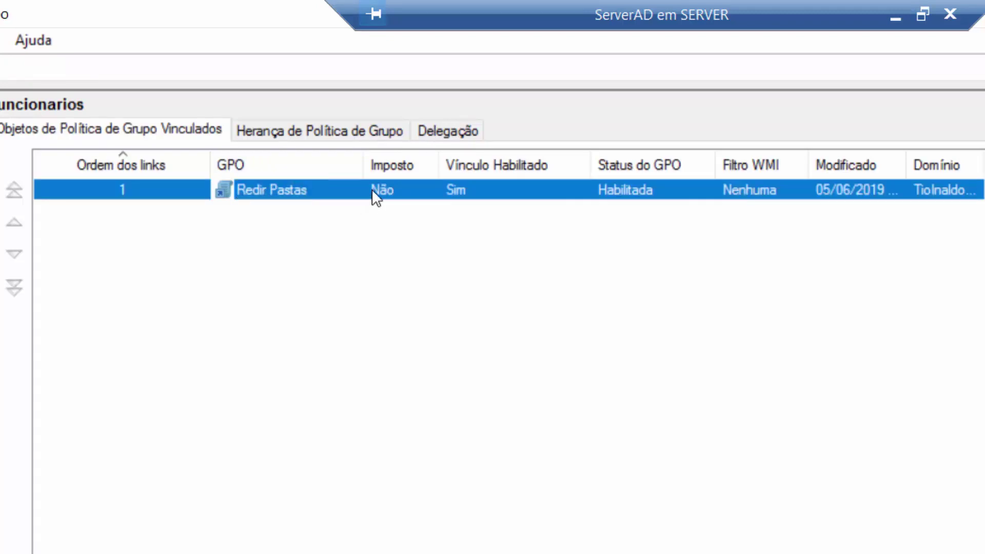
pyautogui.rightClick(371, 189)
pyautogui.click(466, 204)
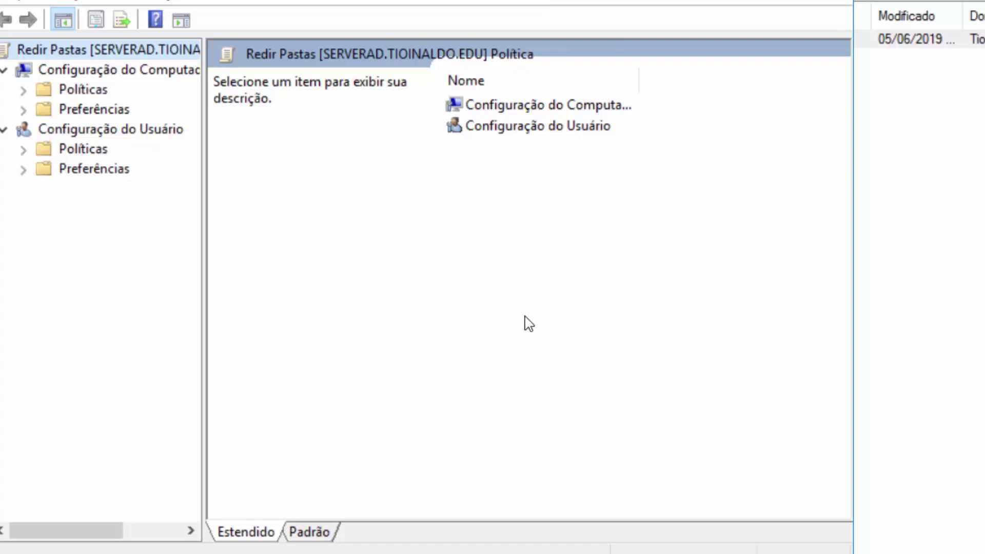
# - Go to Redirecionamento de pasta within the Windows settings of the user configuration policies
pyautogui.click(508, 130)
pyautogui.doubleClick(509, 128)
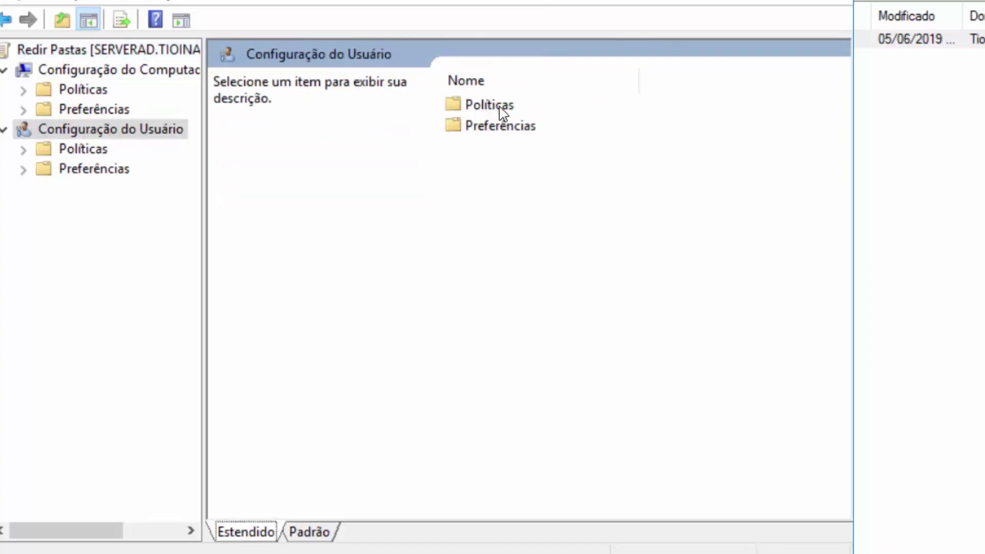
pyautogui.doubleClick(500, 106)
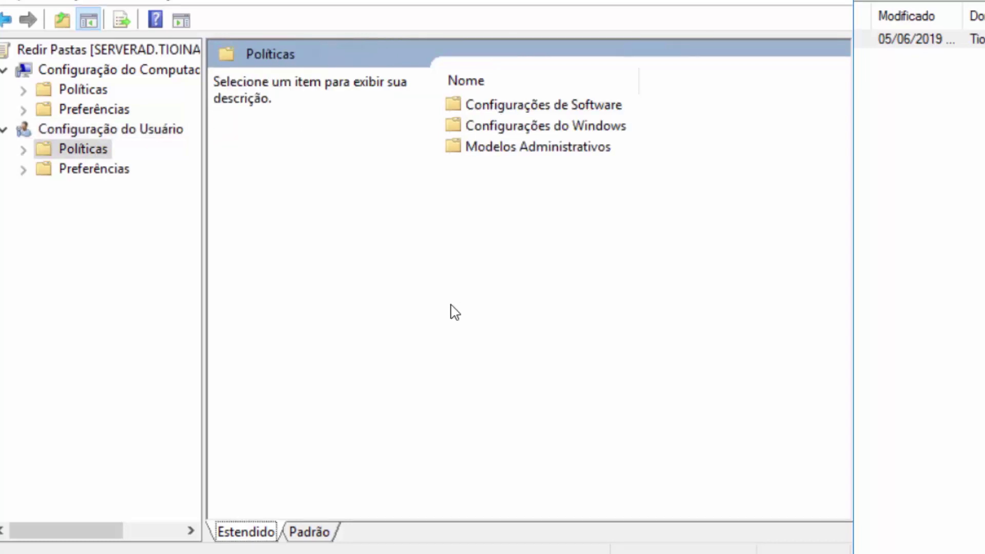
pyautogui.doubleClick(545, 126)
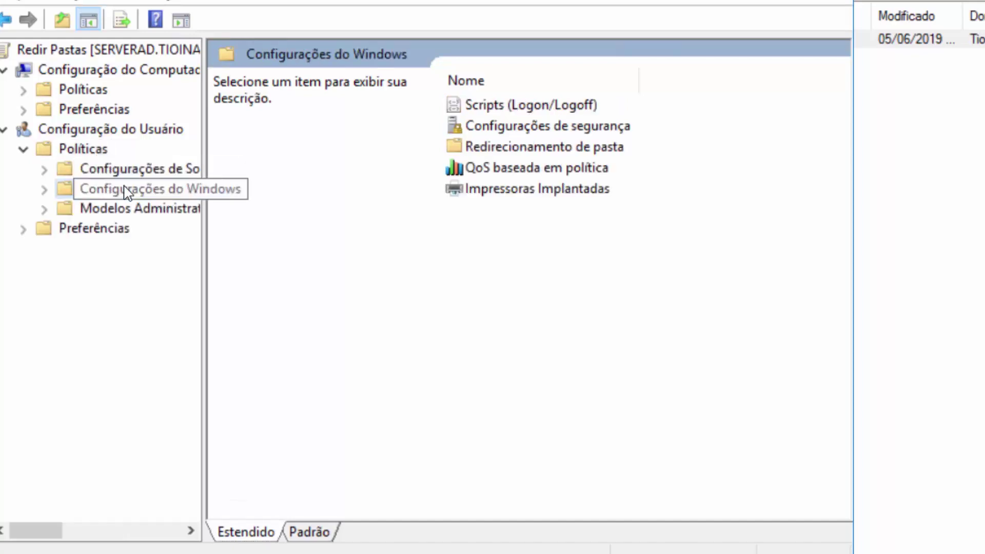
pyautogui.doubleClick(569, 148)
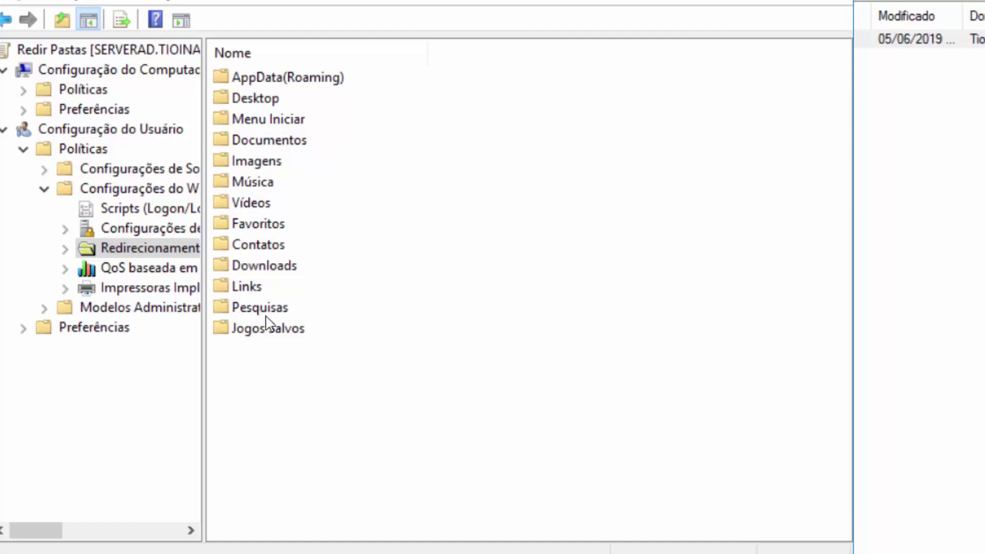
# - Set AppData(Roaming) redirection to Básico, with the destination option Criar uma pasta para cada usuário no caminho raiz
pyautogui.doubleClick(287, 78)
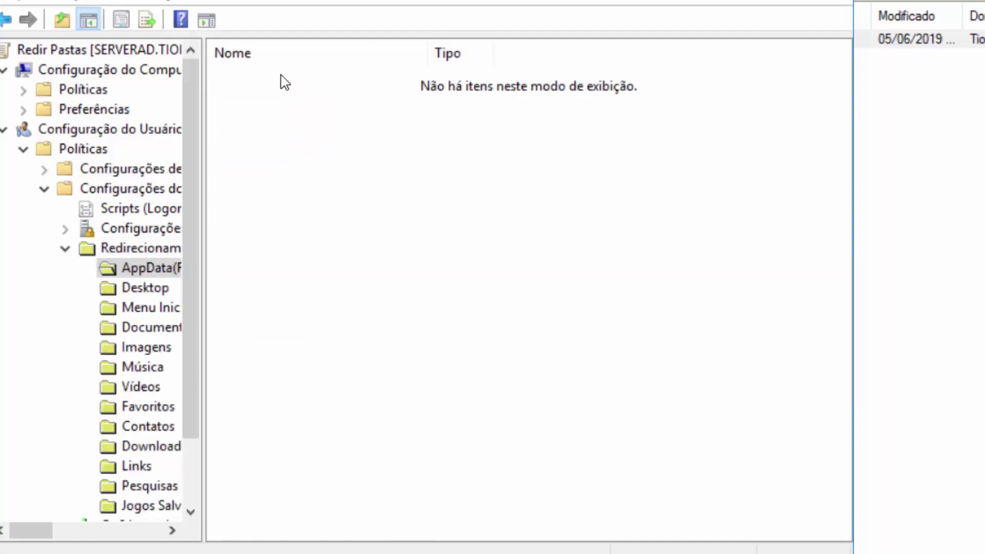
pyautogui.rightClick(121, 267)
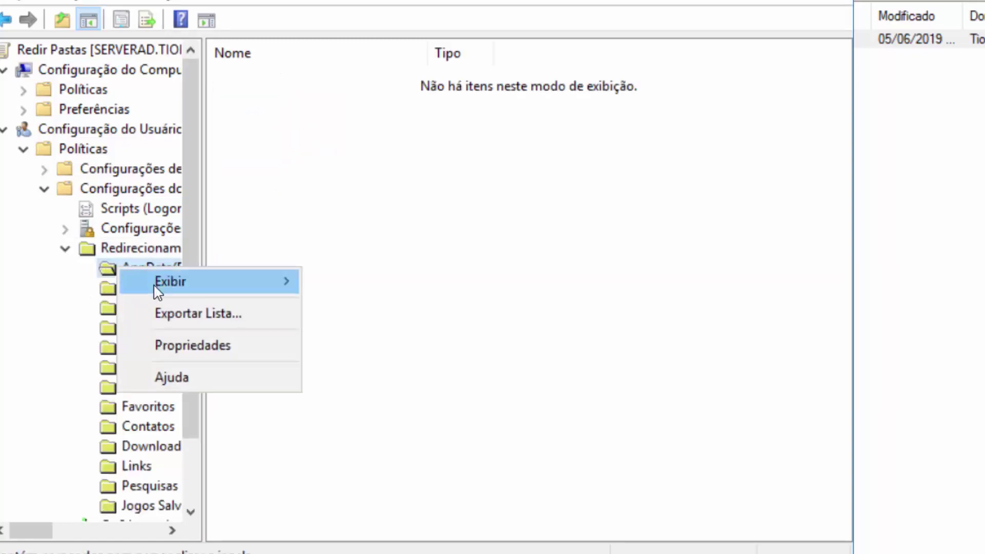
pyautogui.click(210, 351)
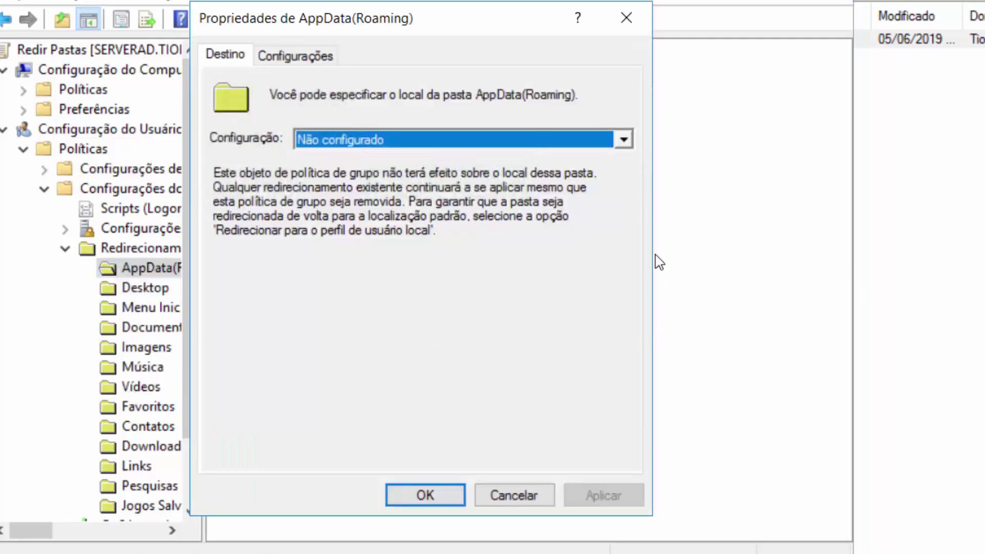
pyautogui.click(625, 141)
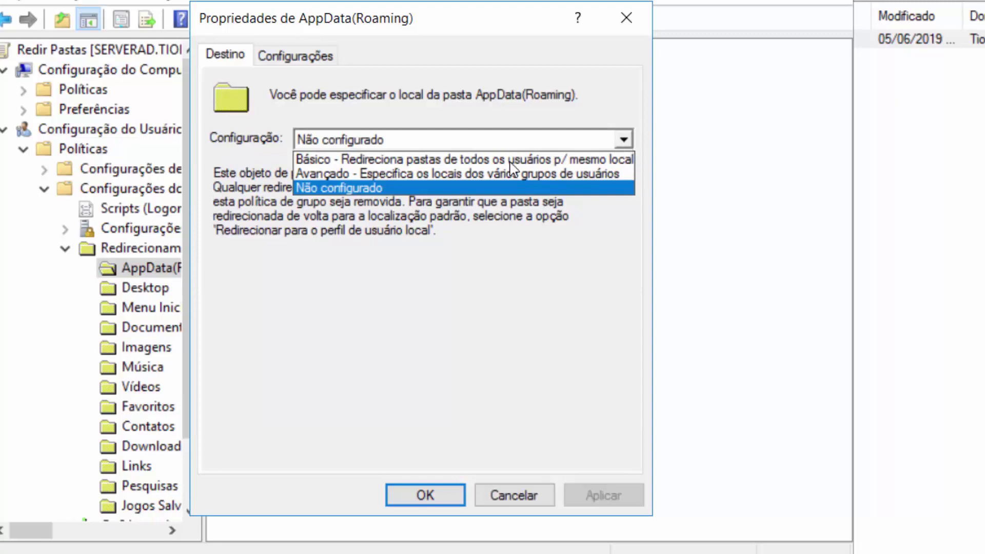
pyautogui.click(427, 174)
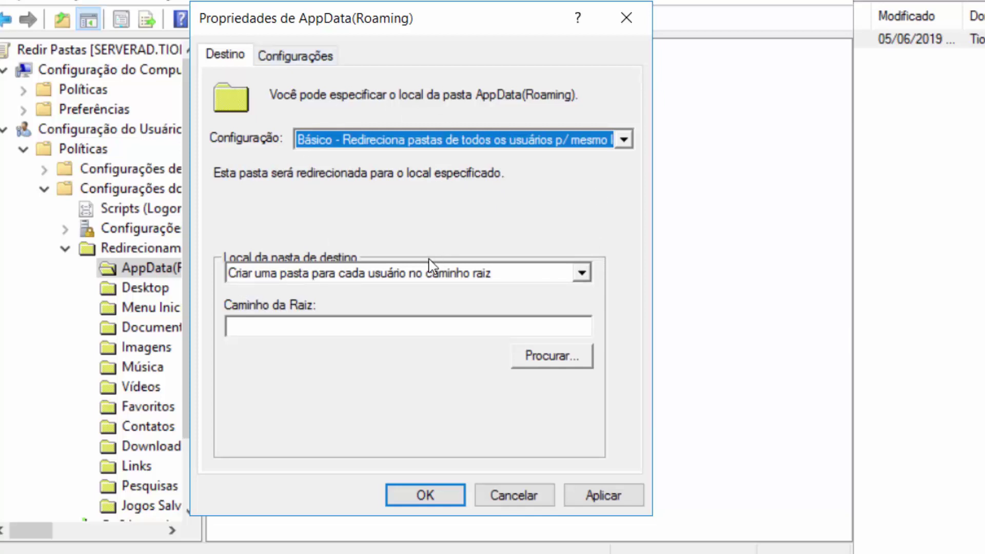
pyautogui.click(585, 274)
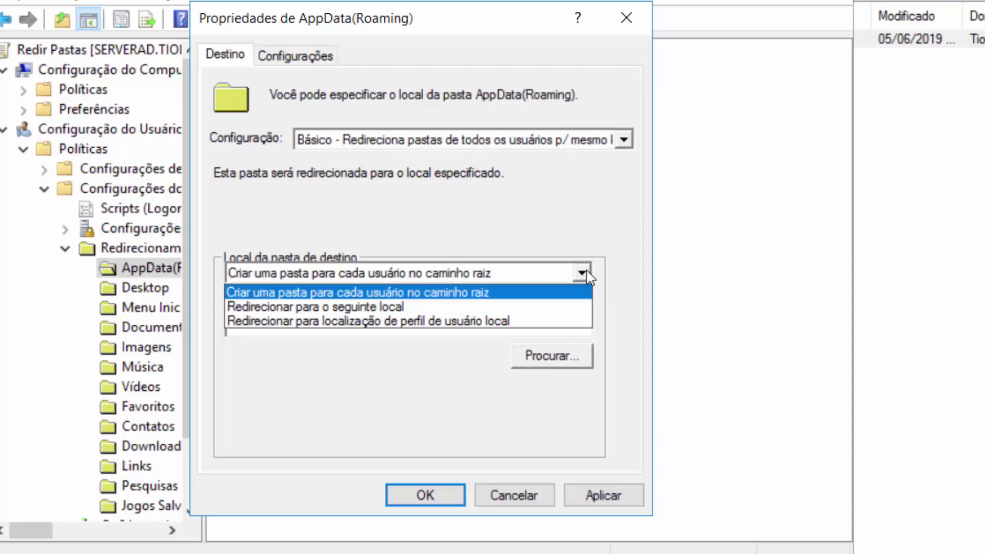
pyautogui.click(483, 293)
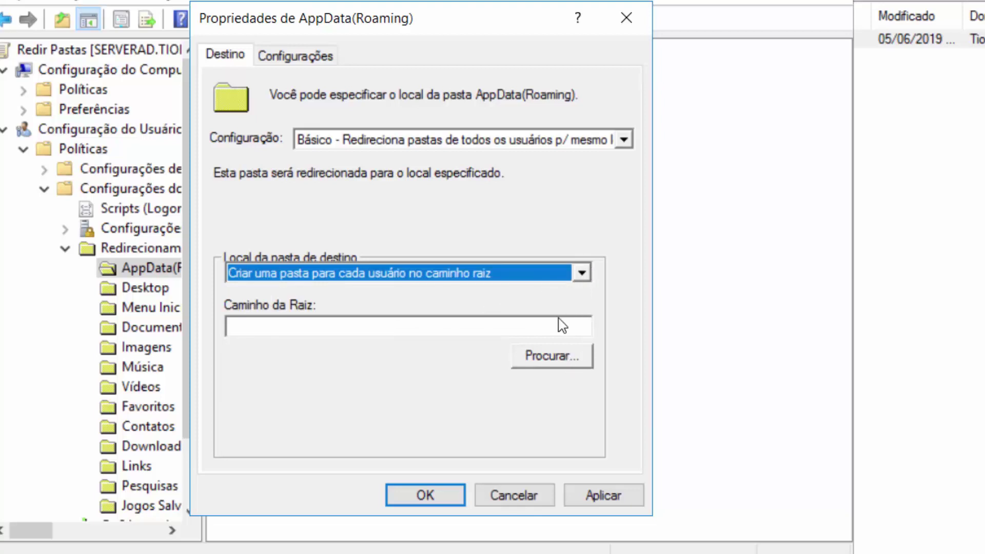
pyautogui.click(582, 272)
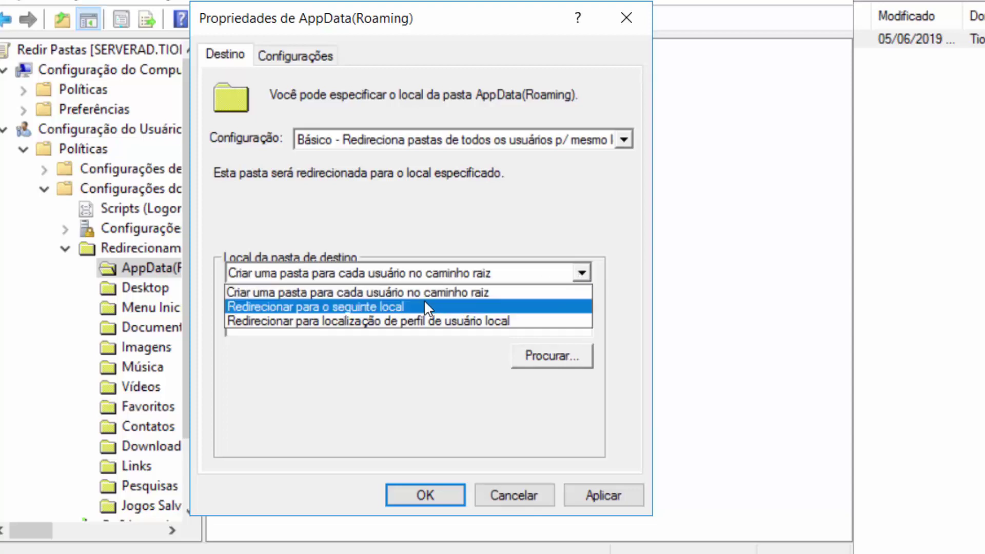
pyautogui.click(439, 293)
pyautogui.click(540, 357)
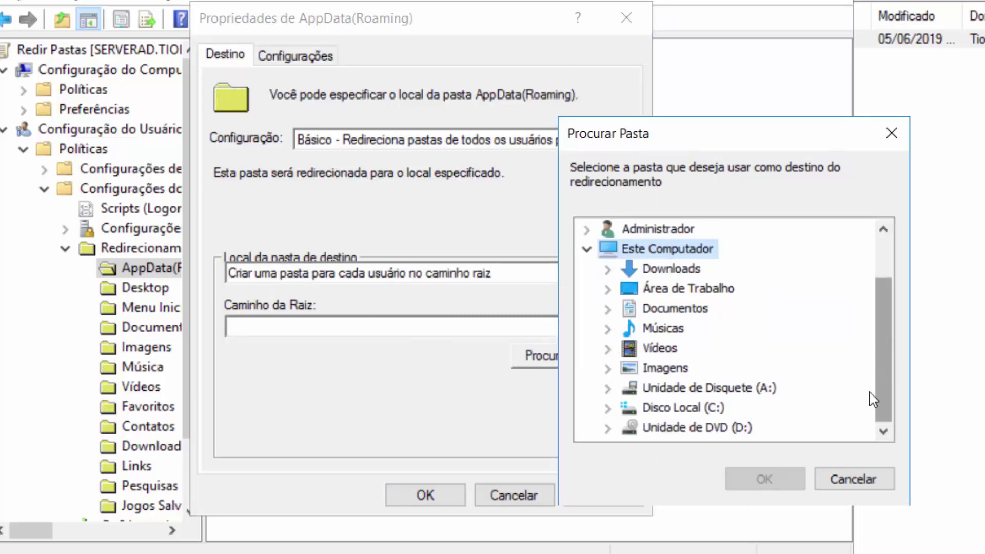
pyautogui.click(846, 479)
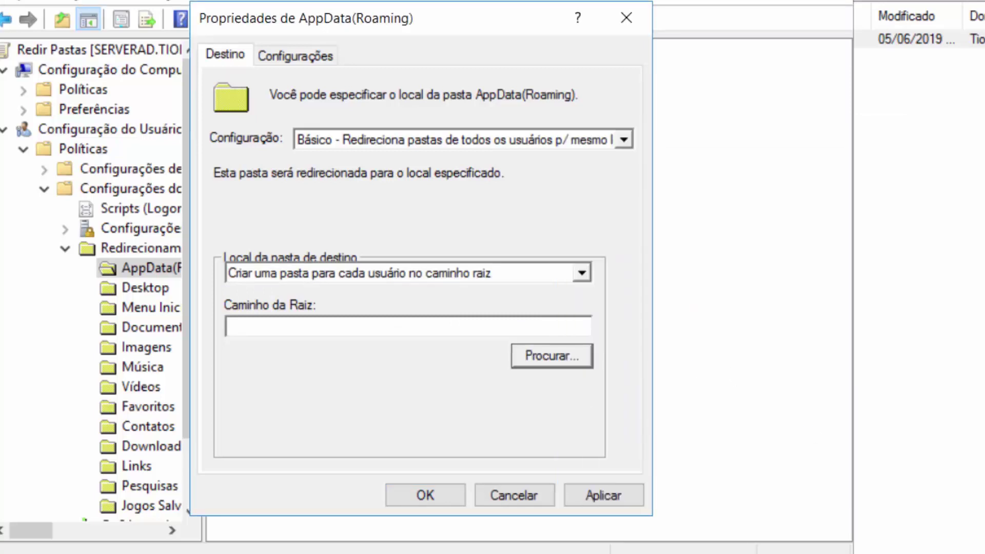
# - Switch to File Explorer, open the \\serverad\PastasUSU share and copy its network path
pyautogui.hotkey('alt', 'Tab')
pyautogui.hotkey('alt', 'Tab')
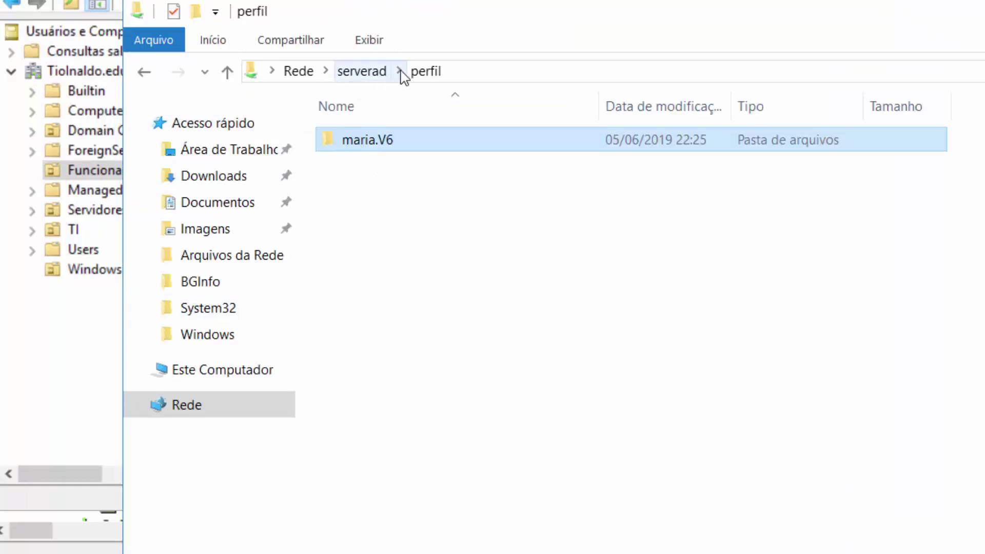
pyautogui.click(459, 65)
pyautogui.click(459, 65)
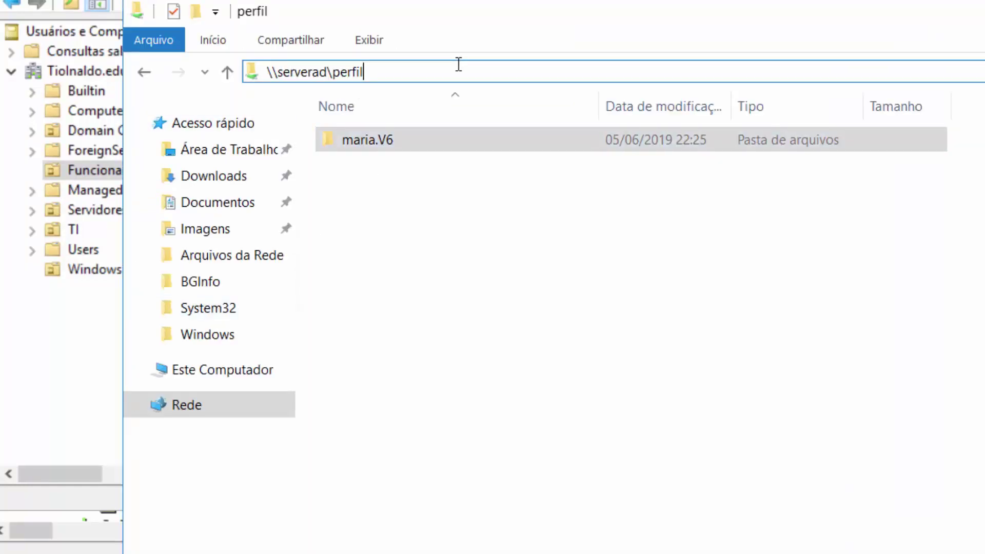
pyautogui.press('BackSpace')
pyautogui.press('BackSpace')
pyautogui.press('BackSpace')
pyautogui.press('BackSpace')
pyautogui.press('BackSpace')
pyautogui.press('BackSpace')
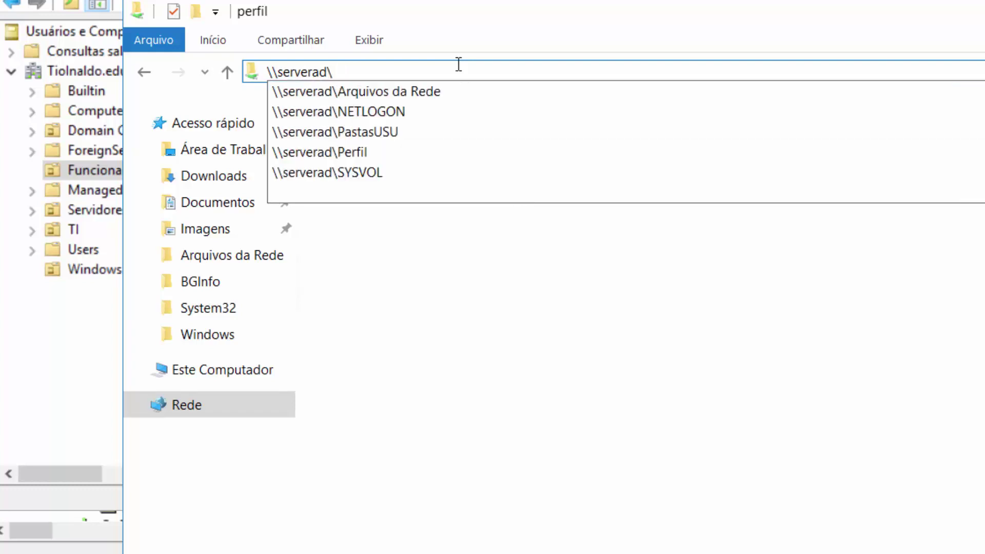
pyautogui.click(418, 132)
pyautogui.click(509, 77)
pyautogui.hotkey('ctrl', 'c')
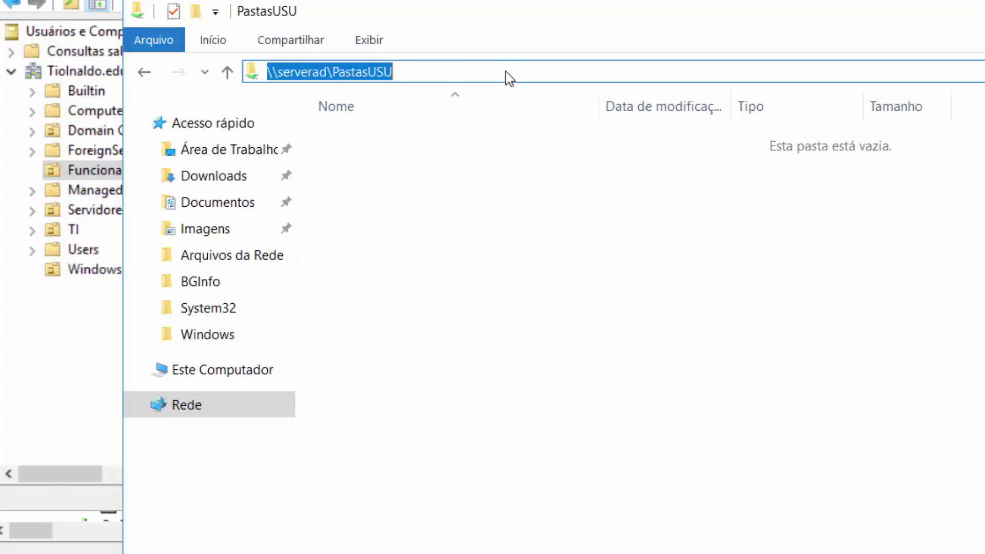
pyautogui.rightClick(384, 71)
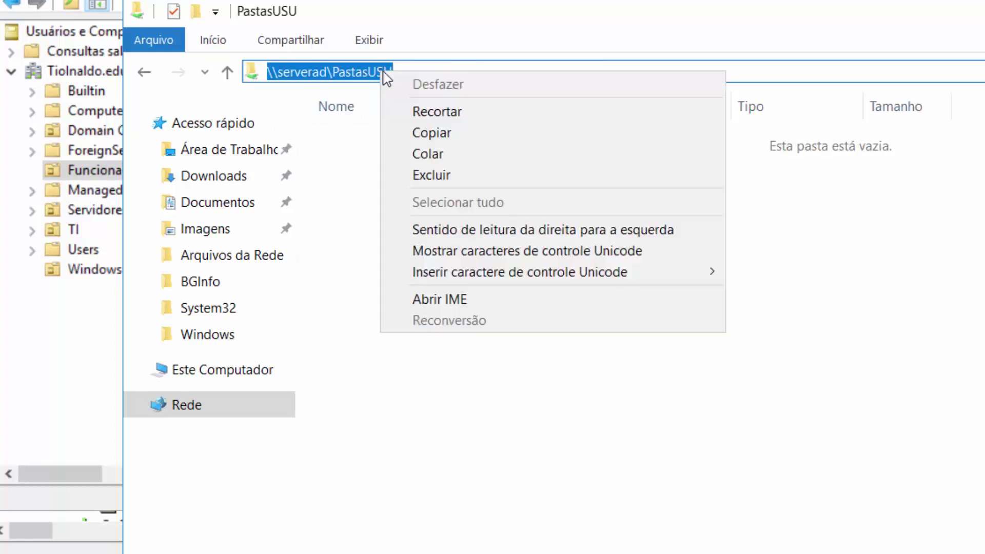
pyautogui.click(433, 134)
# - Back in the policy editor, set the root path of the AppData(Roaming) redirection to the copied \\serverad\PastasUSU
pyautogui.hotkey('alt', 'Tab')
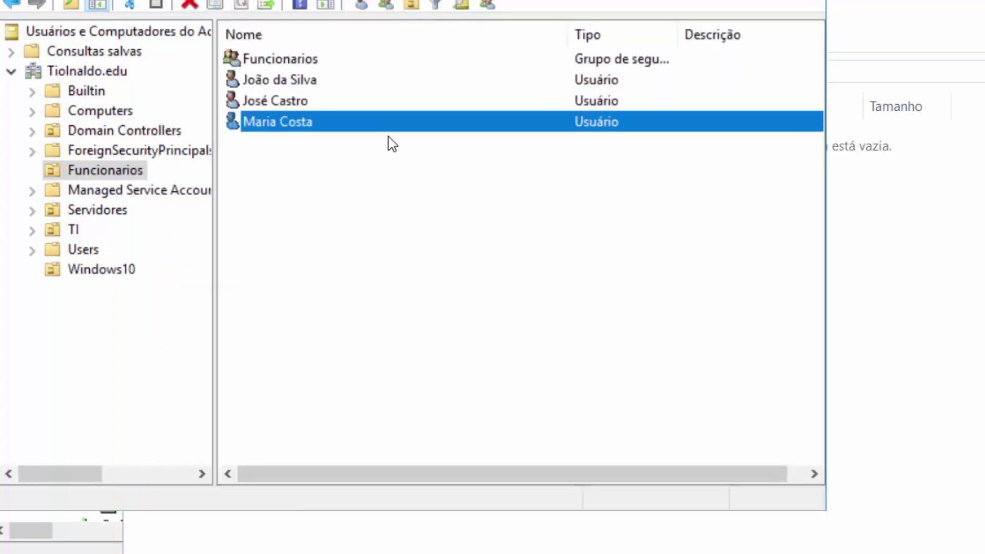
pyautogui.hotkey('alt', 'Tab')
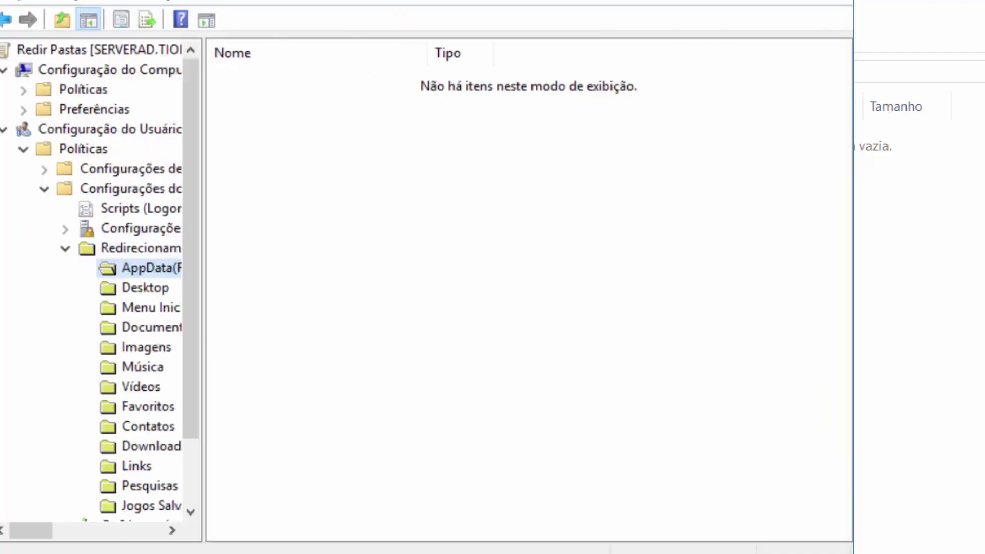
pyautogui.hotkey('alt', 'Tab')
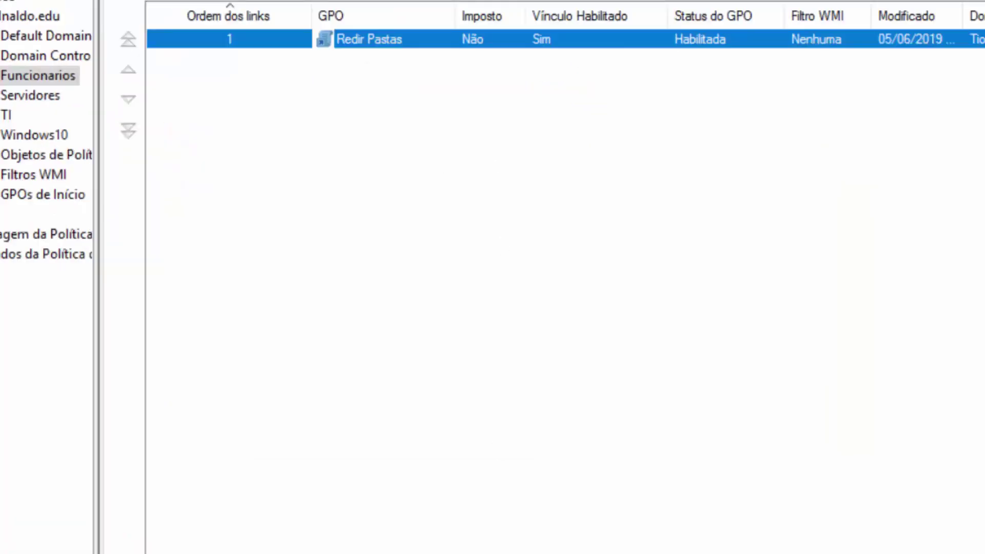
pyautogui.hotkey('alt', 'Tab')
pyautogui.rightClick(145, 268)
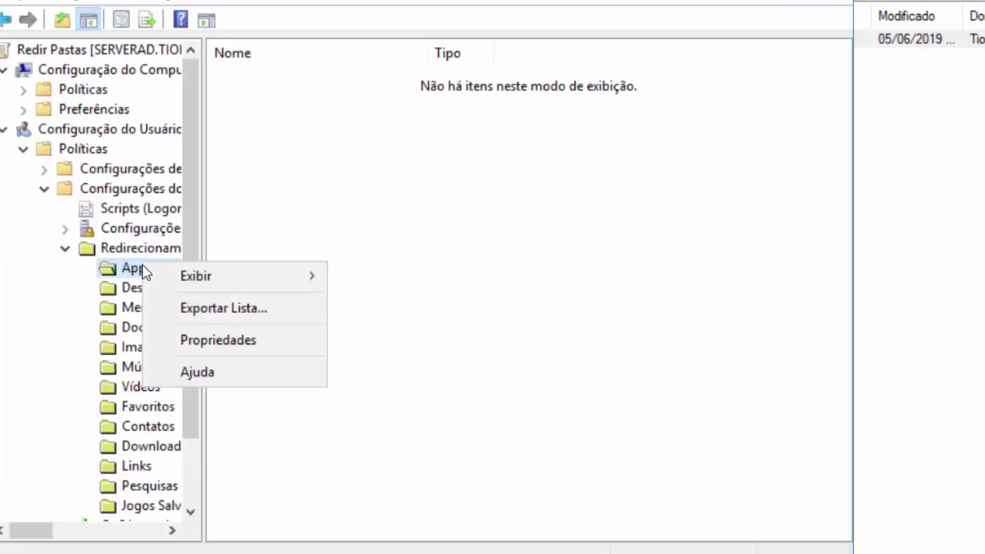
pyautogui.click(228, 338)
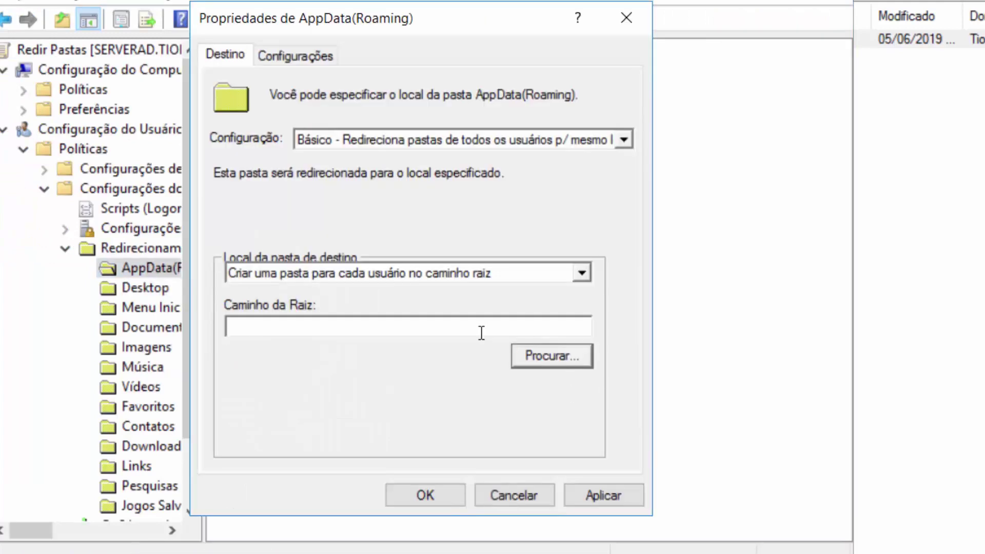
pyautogui.rightClick(331, 327)
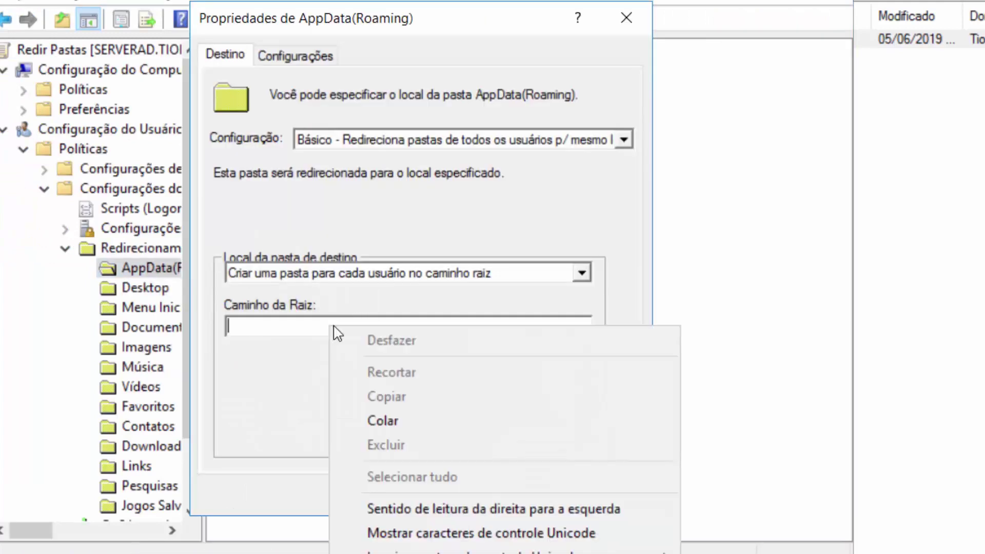
pyautogui.click(389, 419)
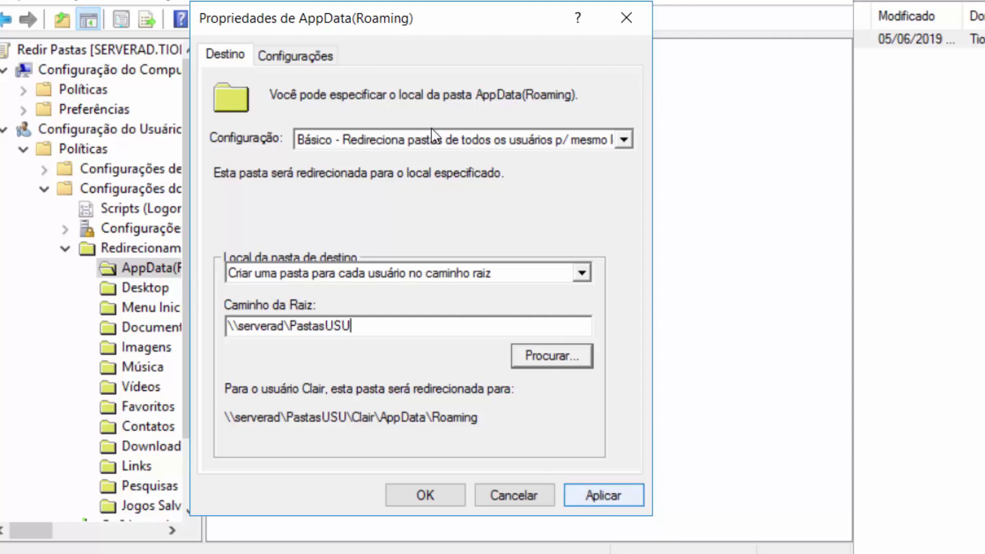
# - Set AppData(Roaming) policy removal to Recolocar pasta no local do perfil de usuário local ao remover política, and apply the redirection
pyautogui.click(306, 55)
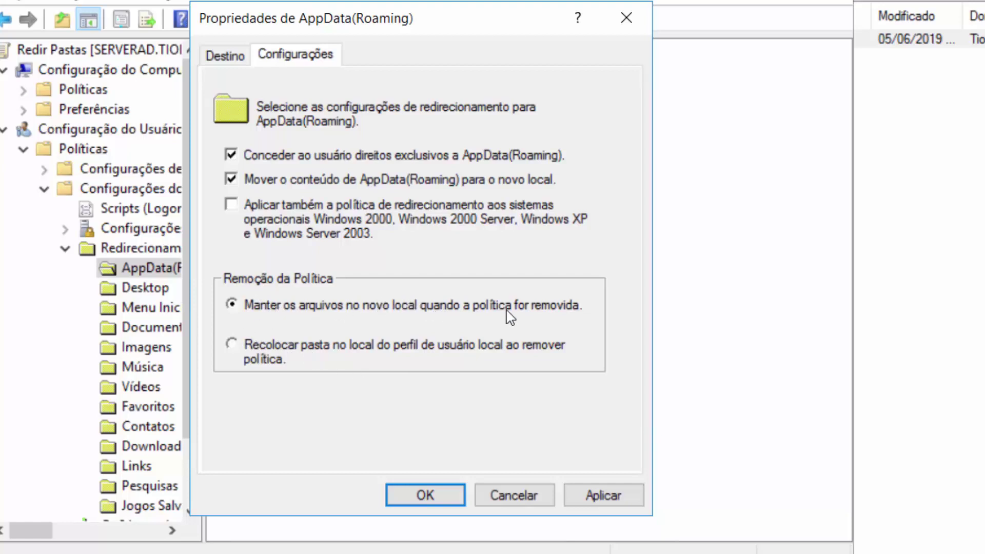
pyautogui.click(317, 343)
pyautogui.click(227, 53)
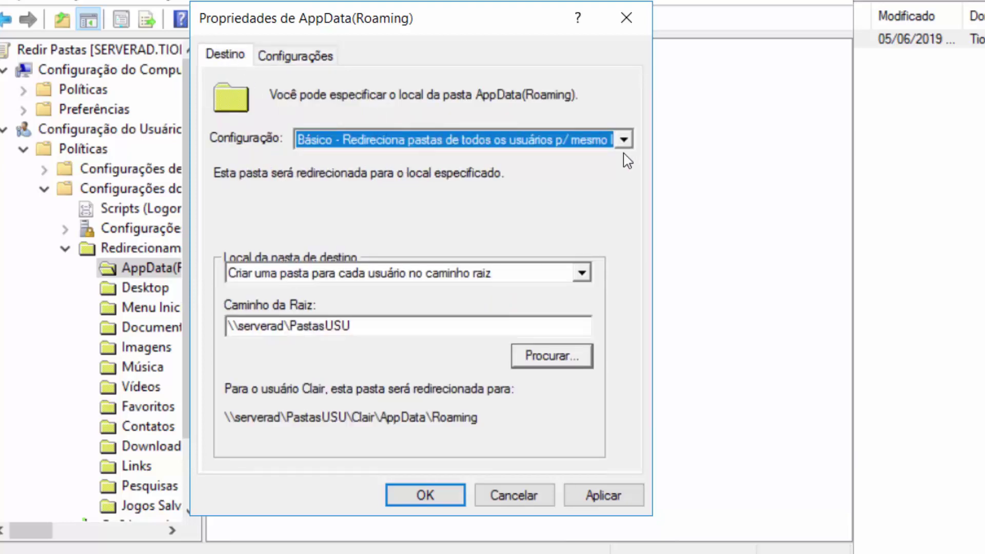
pyautogui.click(609, 502)
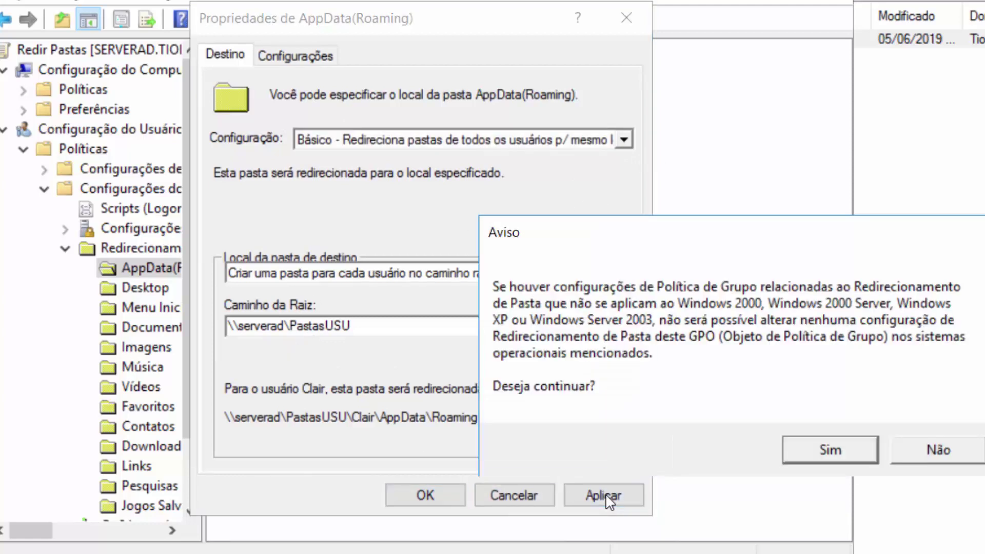
pyautogui.click(828, 450)
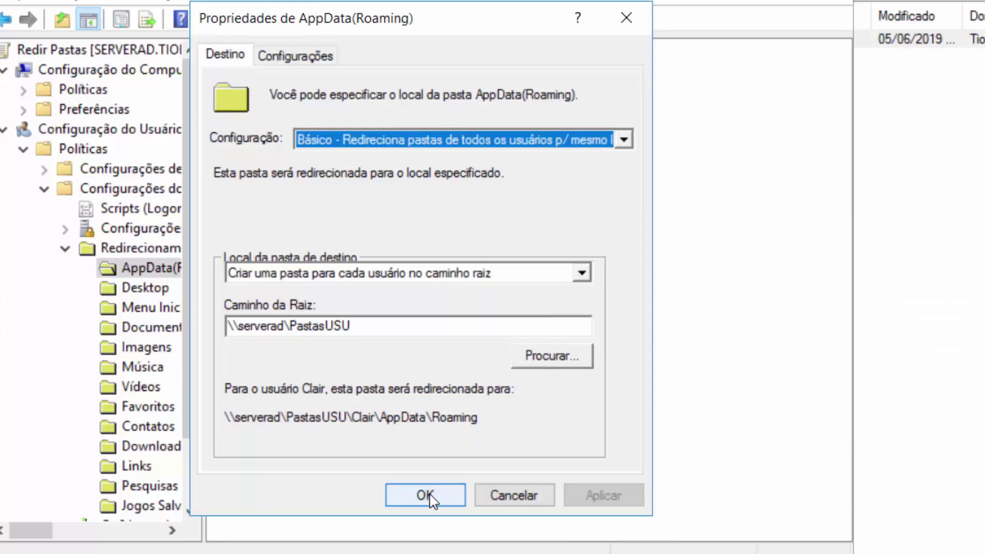
pyautogui.click(430, 498)
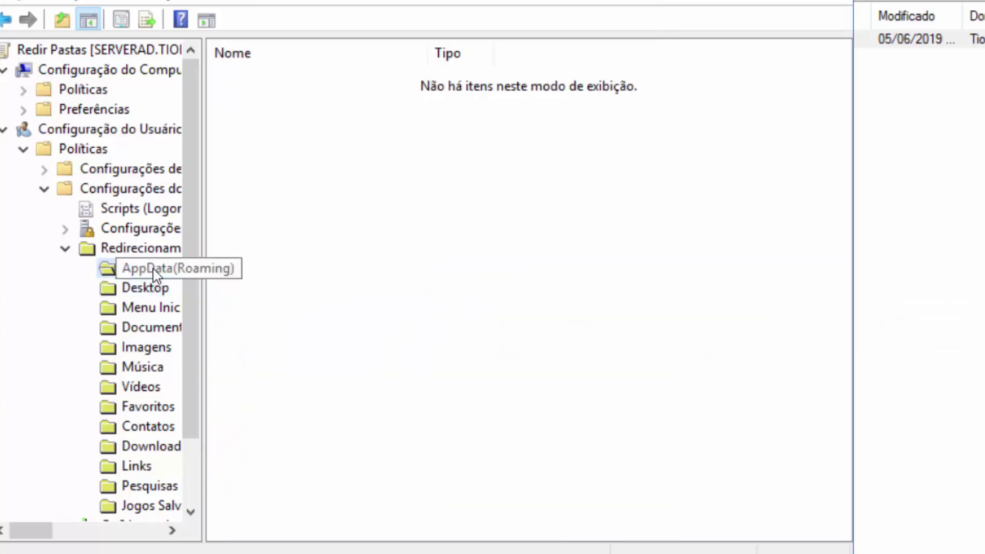
# - Set the Desktop folder's redirection to Básico, with the destination option Redirecionar para o seguinte local
pyautogui.click(136, 247)
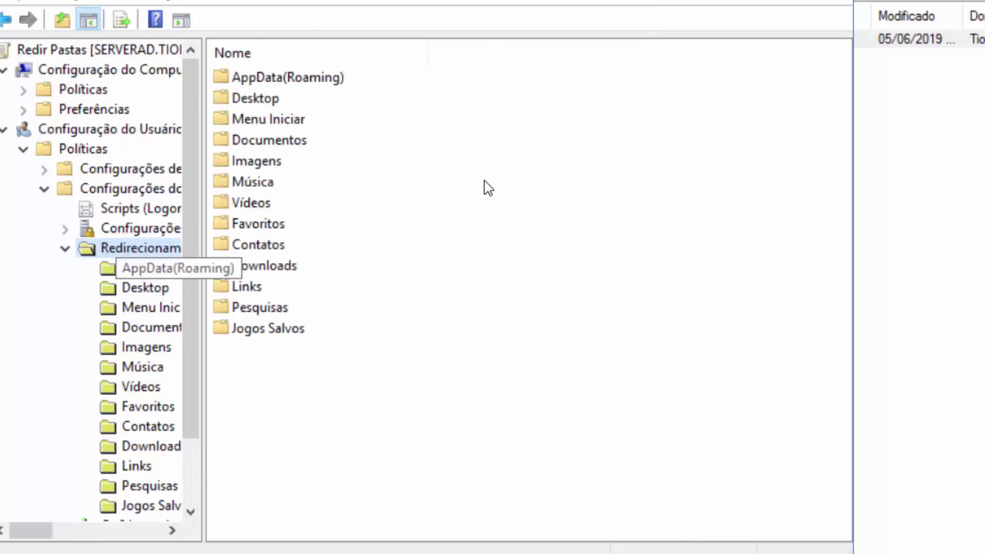
pyautogui.rightClick(267, 99)
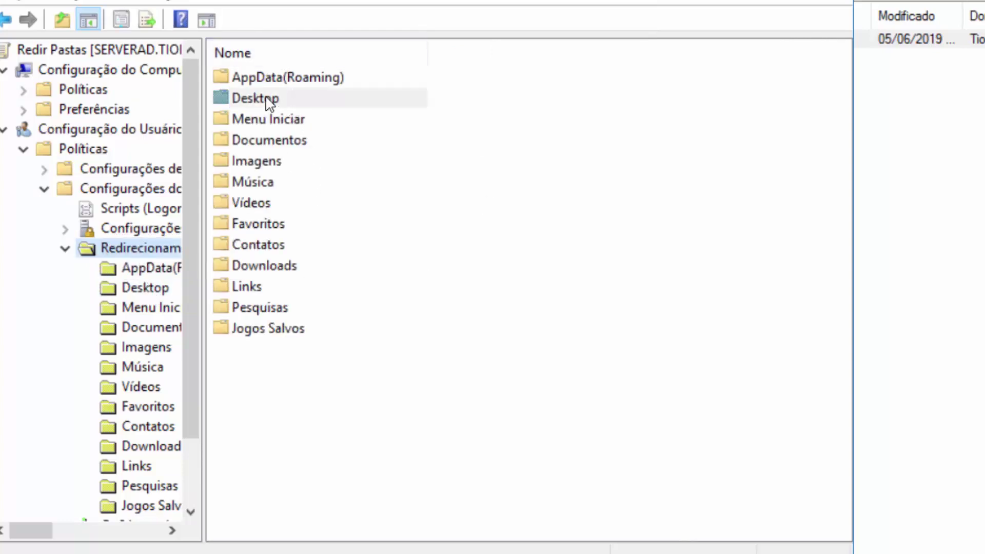
pyautogui.click(326, 116)
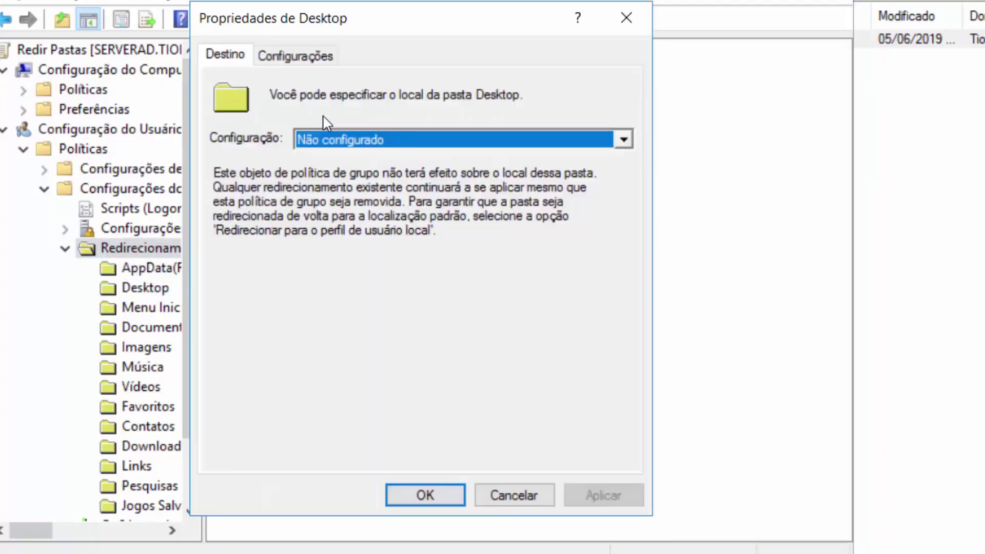
pyautogui.click(349, 139)
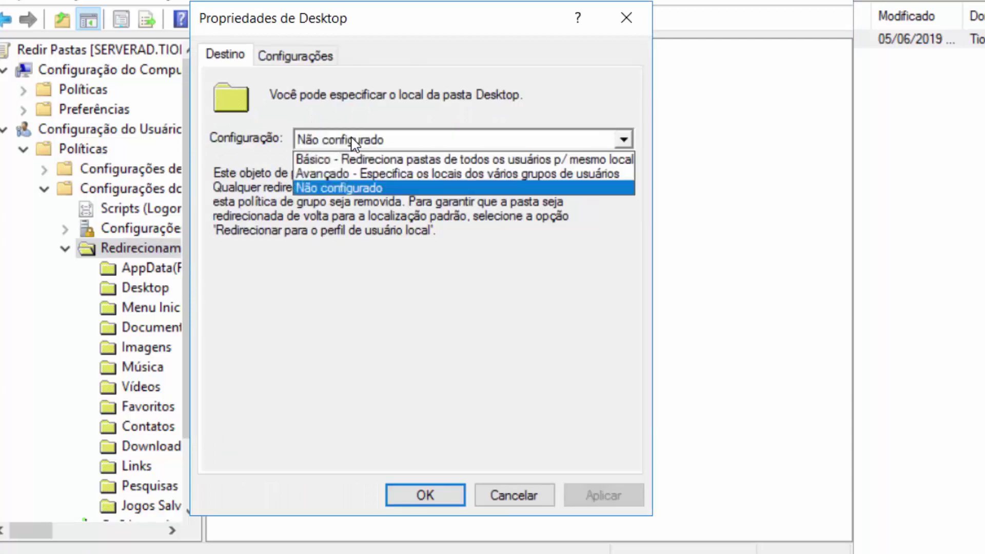
pyautogui.click(402, 159)
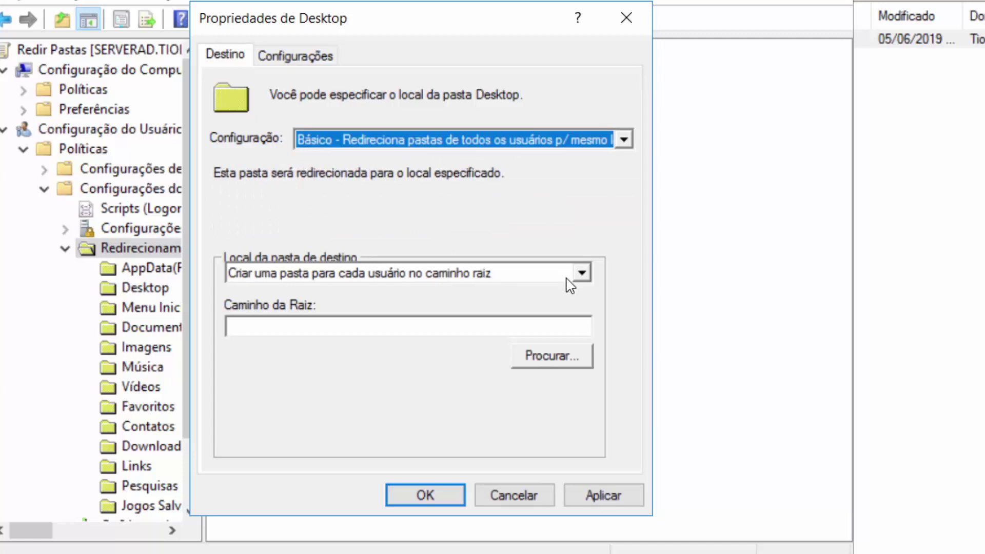
pyautogui.click(582, 272)
pyautogui.click(385, 309)
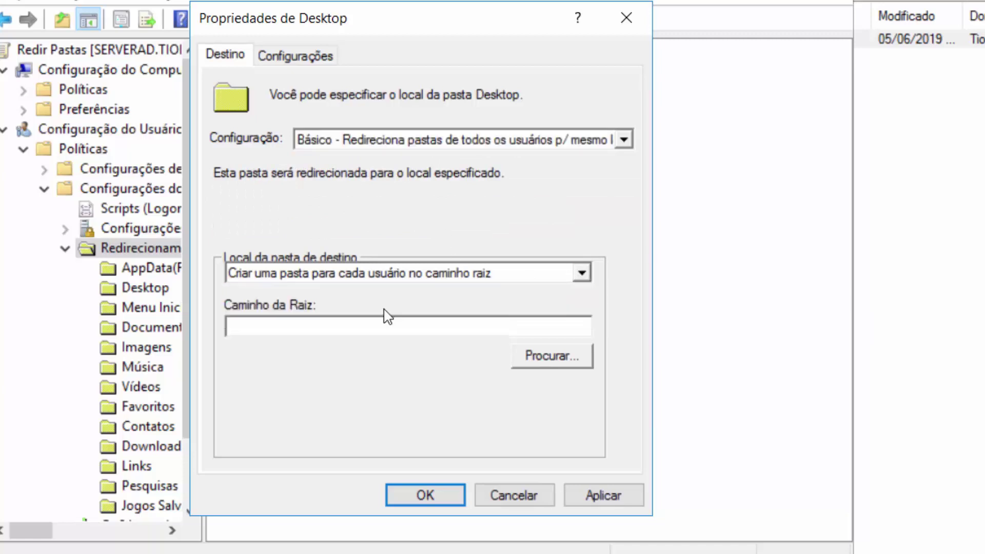
# - Set the root path of the Desktop redirection to the copied \\serverad\PastasUSU and apply it
pyautogui.click(369, 330)
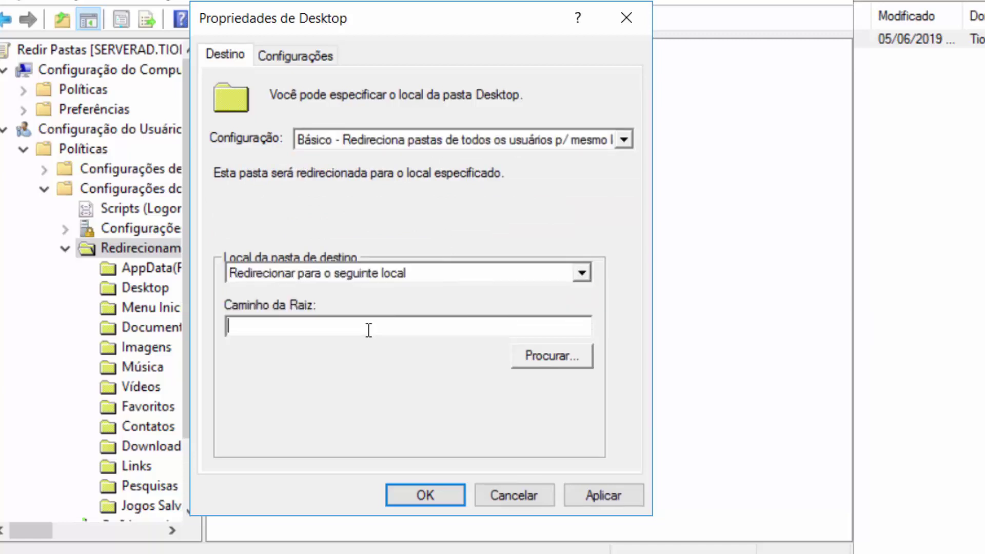
pyautogui.rightClick(369, 330)
pyautogui.click(429, 426)
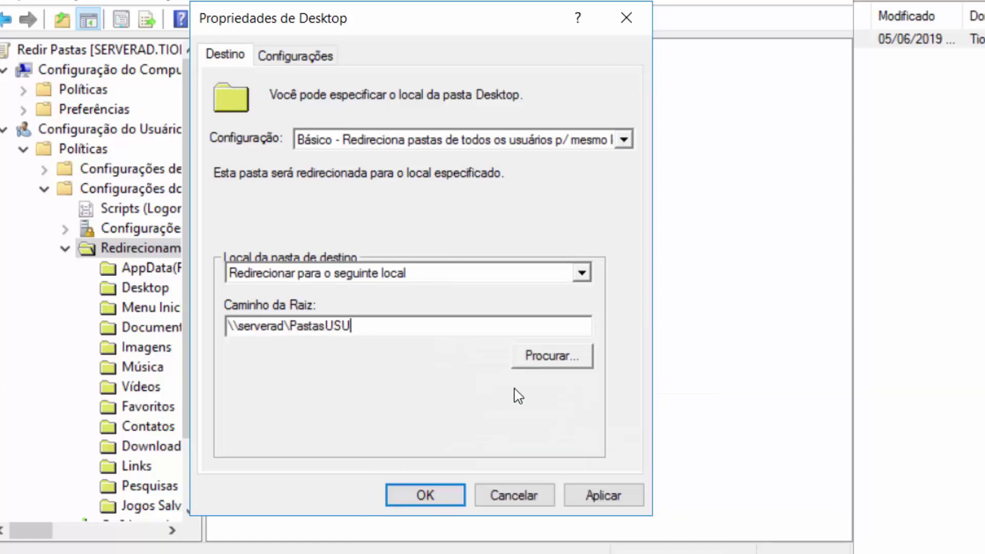
pyautogui.press('Tab')
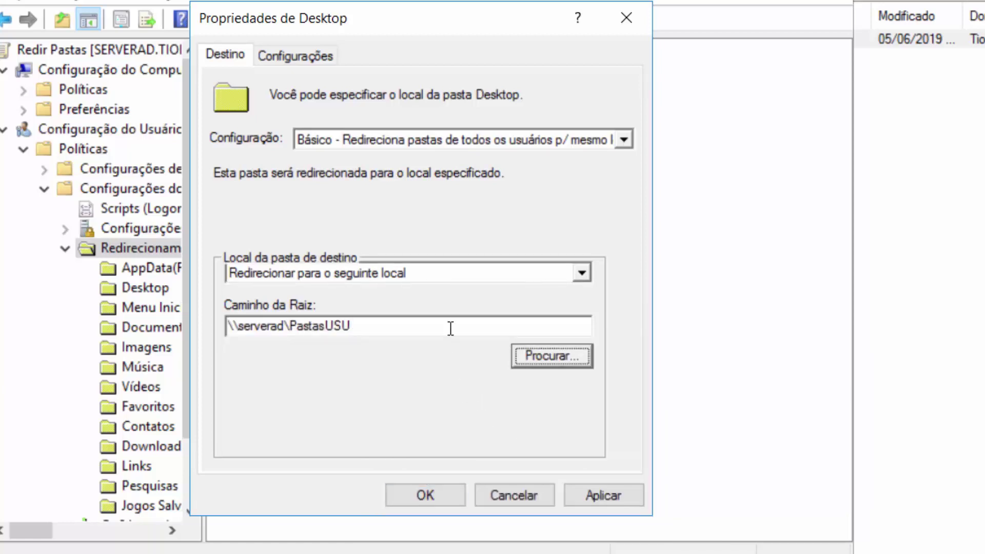
pyautogui.click(600, 500)
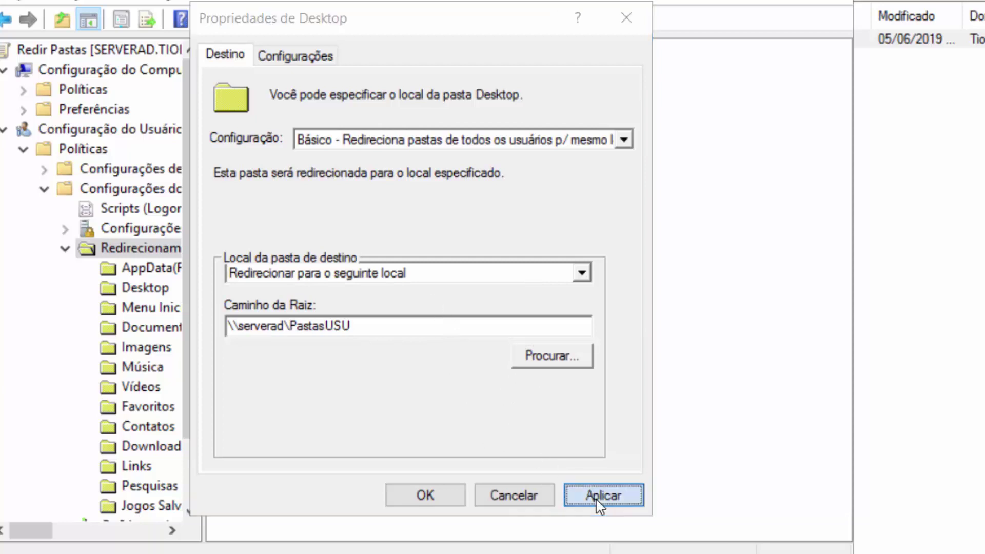
pyautogui.click(836, 454)
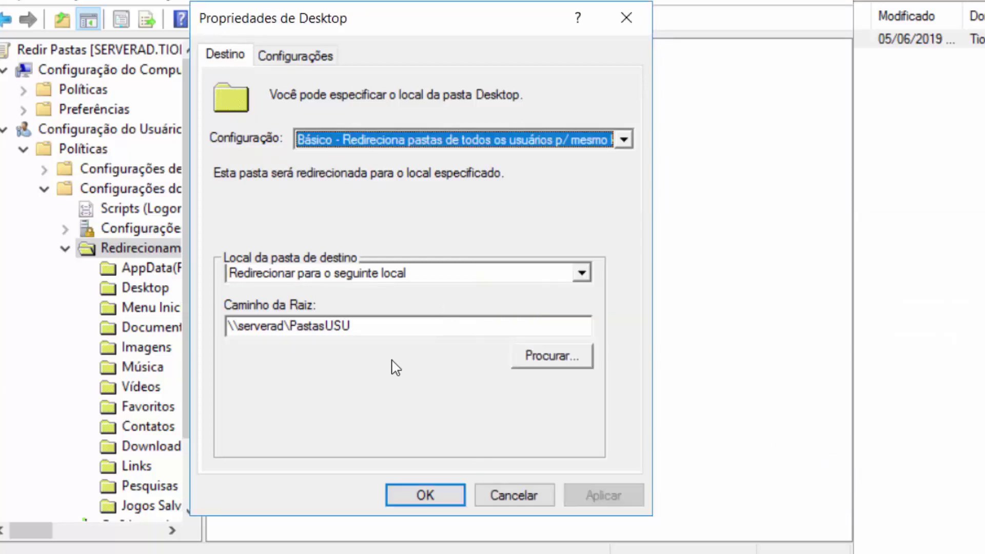
# - Change the Desktop destination option to Criar uma pasta para cada usuário no caminho raiz and apply it
pyautogui.click(395, 325)
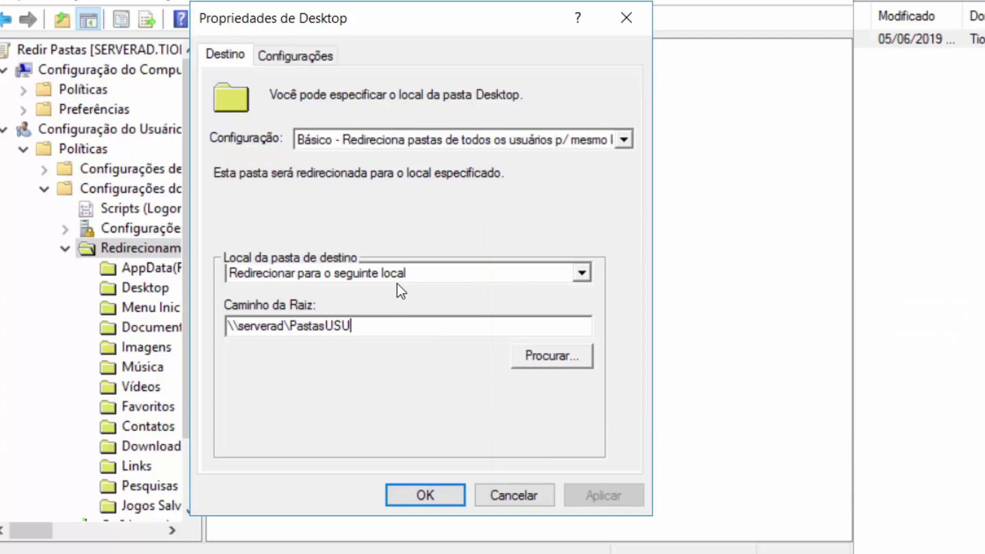
pyautogui.click(583, 274)
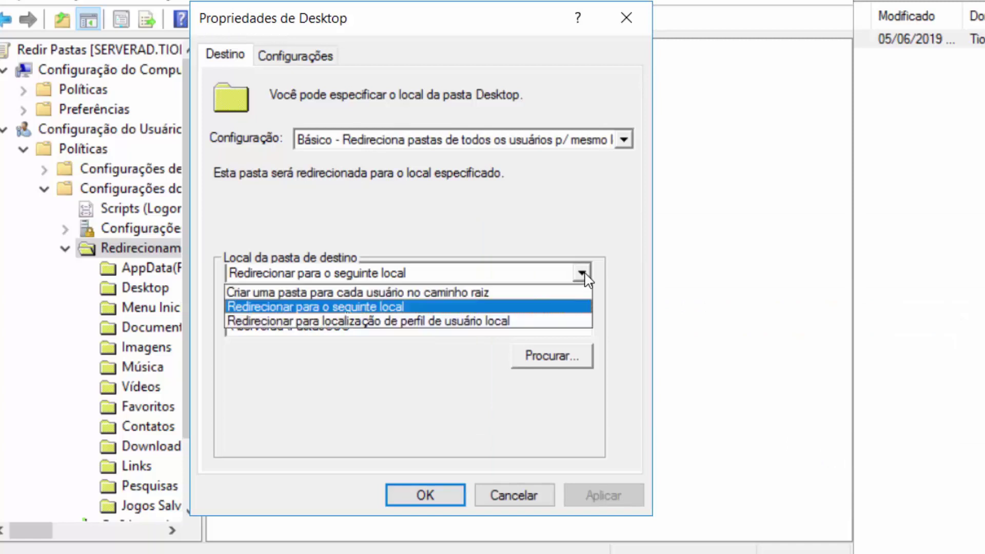
pyautogui.click(514, 293)
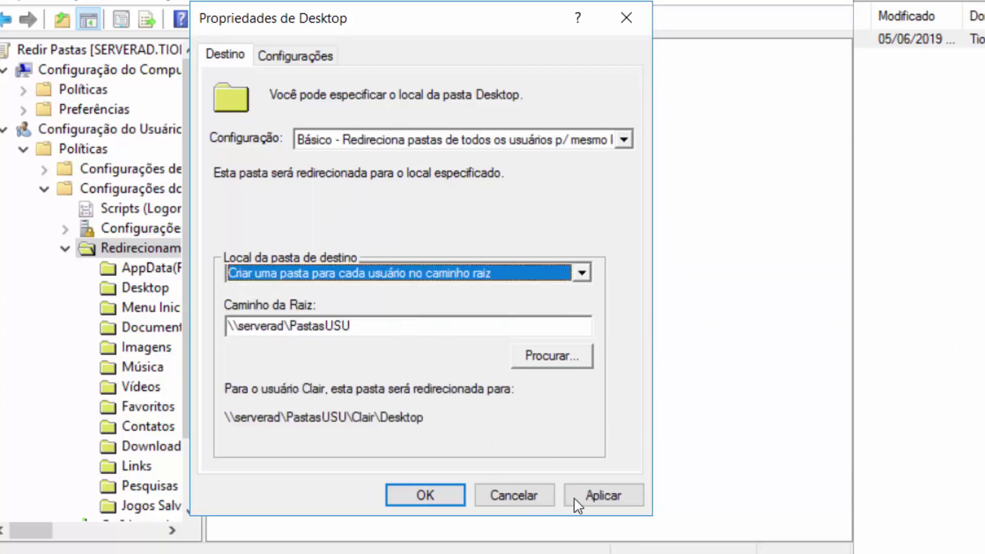
pyautogui.click(601, 494)
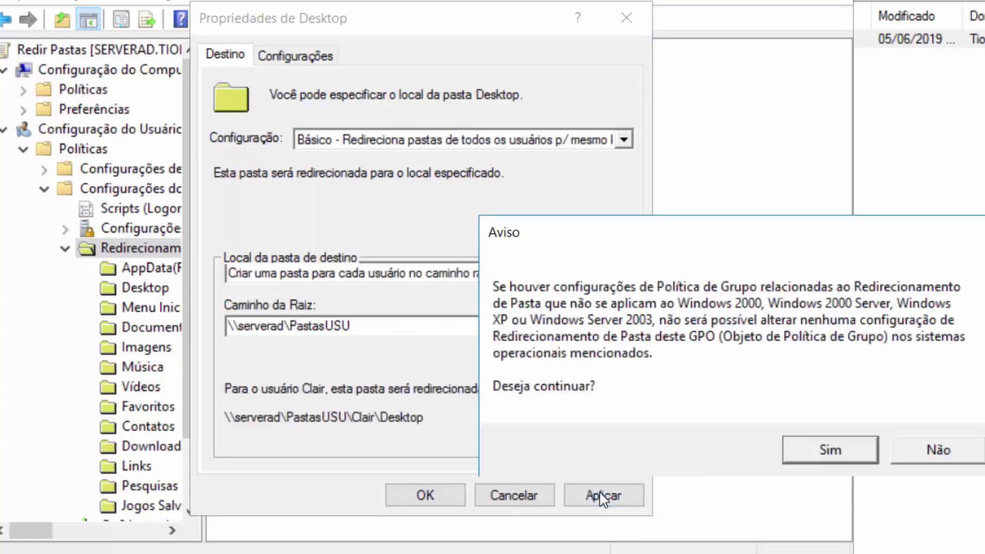
pyautogui.click(806, 450)
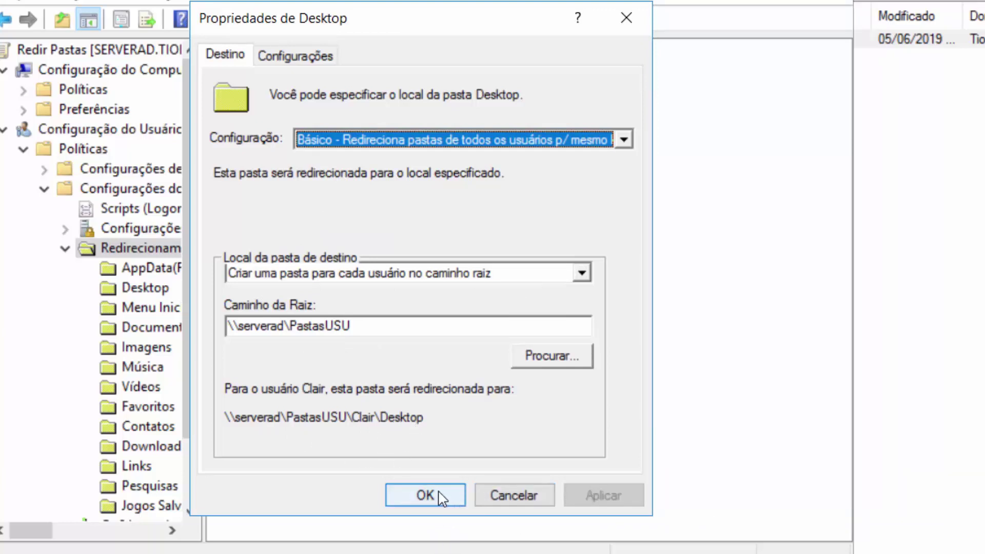
# - Set Desktop policy removal to Recolocar pasta no local do perfil de usuário local ao remover política, and apply it
pyautogui.click(288, 56)
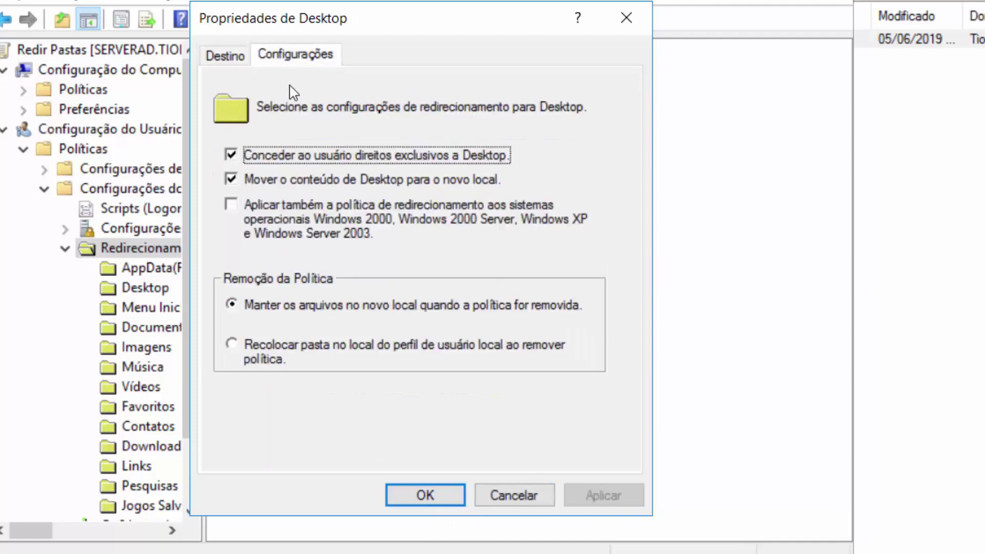
pyautogui.click(255, 345)
pyautogui.click(600, 503)
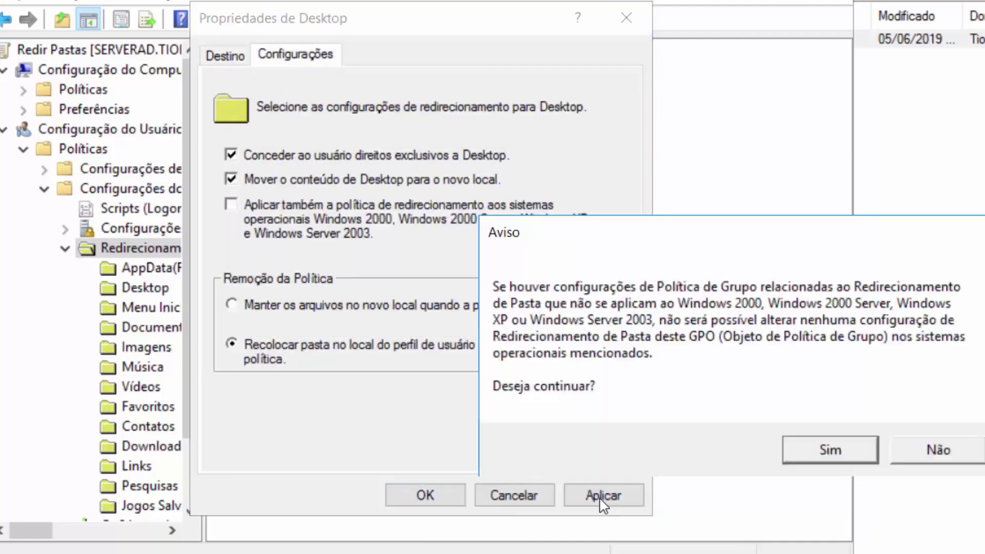
pyautogui.click(855, 447)
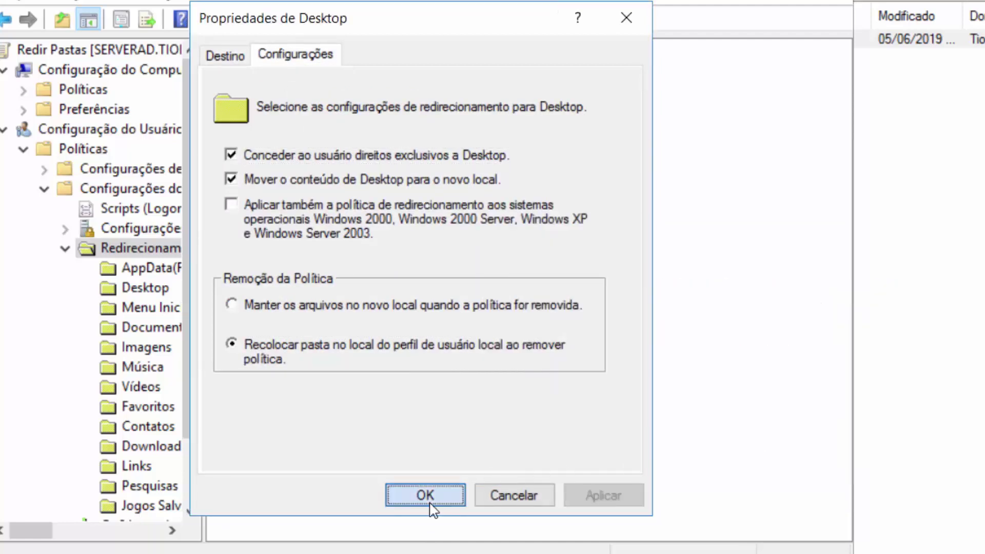
pyautogui.click(429, 497)
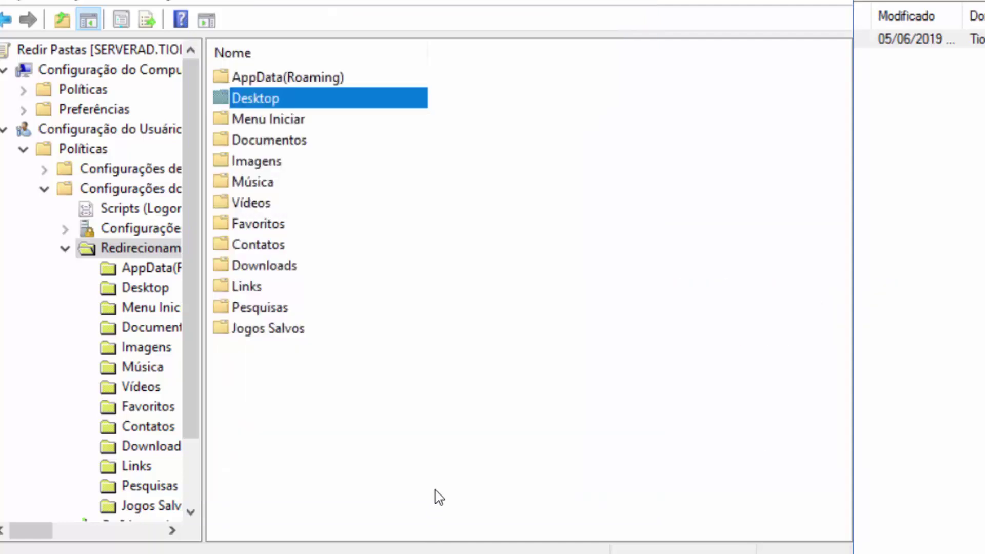
# - Set Menu Iniciar redirection to Básico, with Criar uma pasta para cada usuário no caminho raiz and root path \\serverad\PastasUSU
pyautogui.click(263, 123)
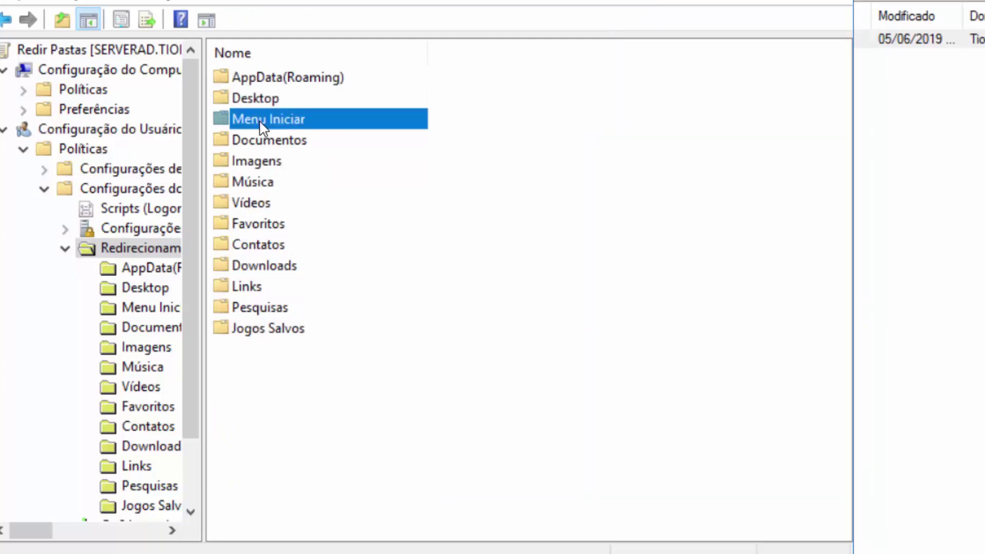
pyautogui.rightClick(295, 127)
pyautogui.click(349, 137)
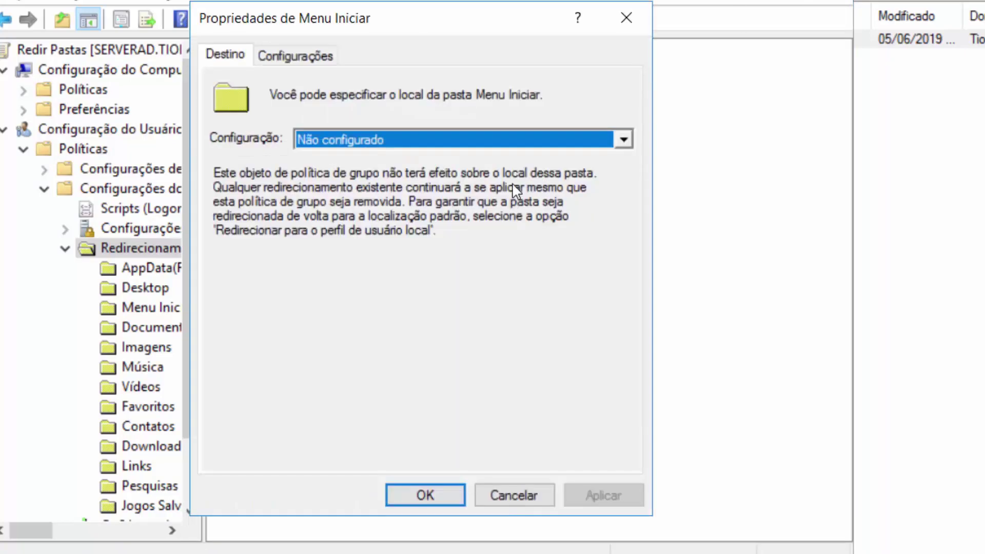
pyautogui.click(518, 149)
pyautogui.click(442, 158)
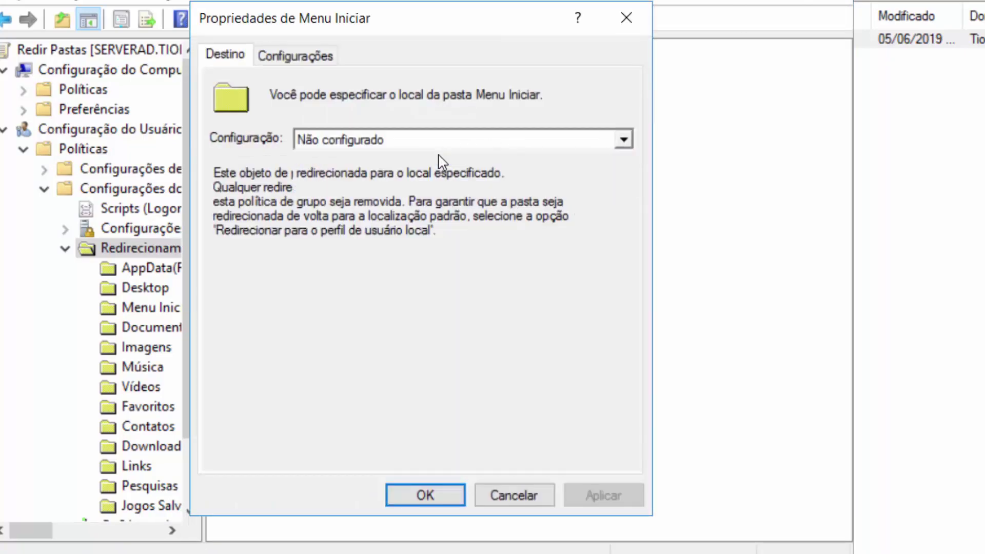
pyautogui.click(449, 274)
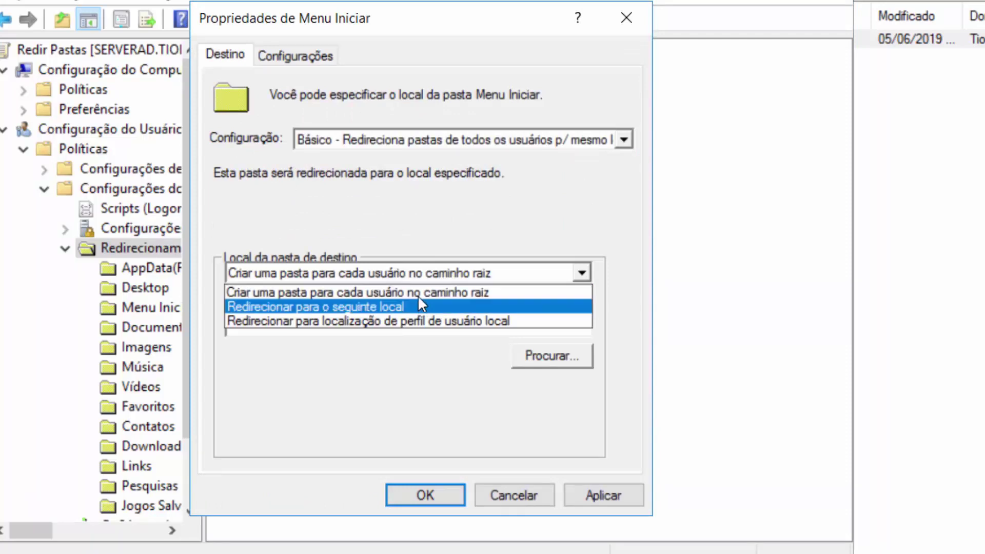
pyautogui.click(444, 286)
pyautogui.click(481, 326)
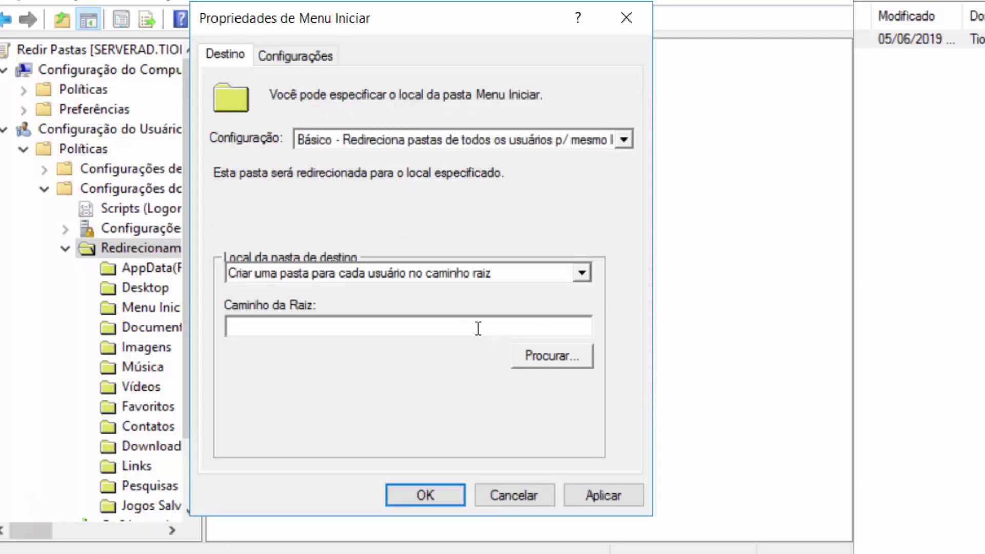
pyautogui.write('\\\\serverad\\PastasUSU')
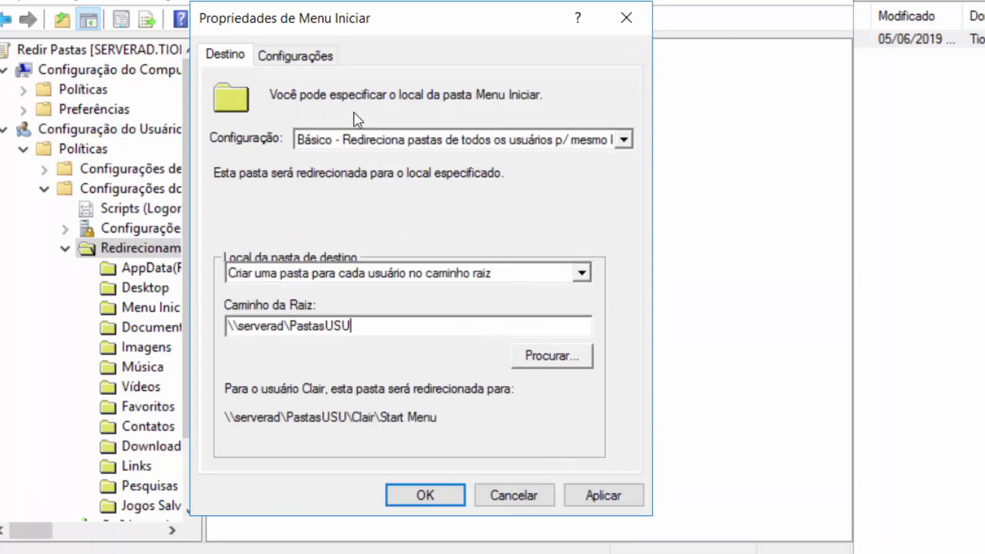
# - Set Menu Iniciar policy removal to Recolocar pasta no local do perfil de usuário local ao remover política, and apply the redirection
pyautogui.click(286, 58)
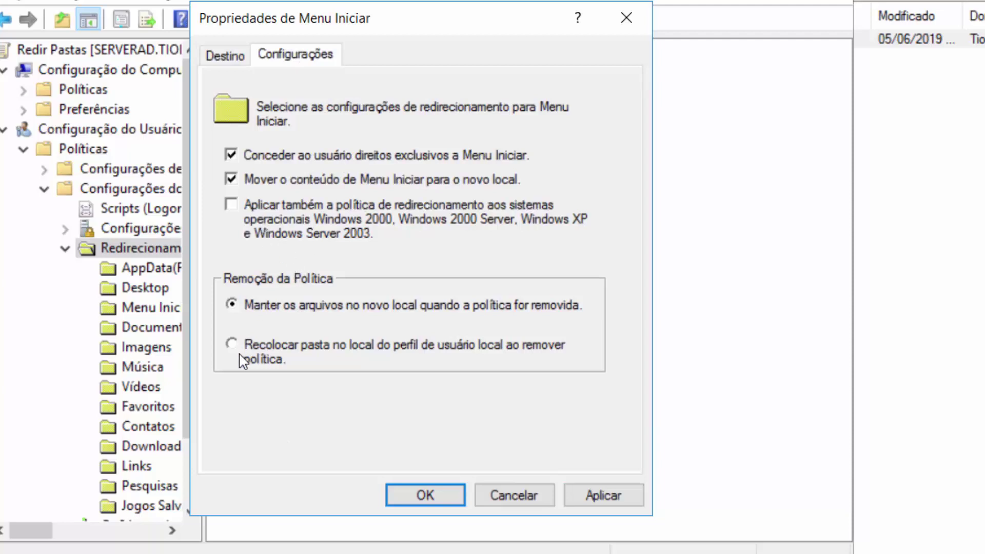
pyautogui.click(242, 361)
pyautogui.click(604, 500)
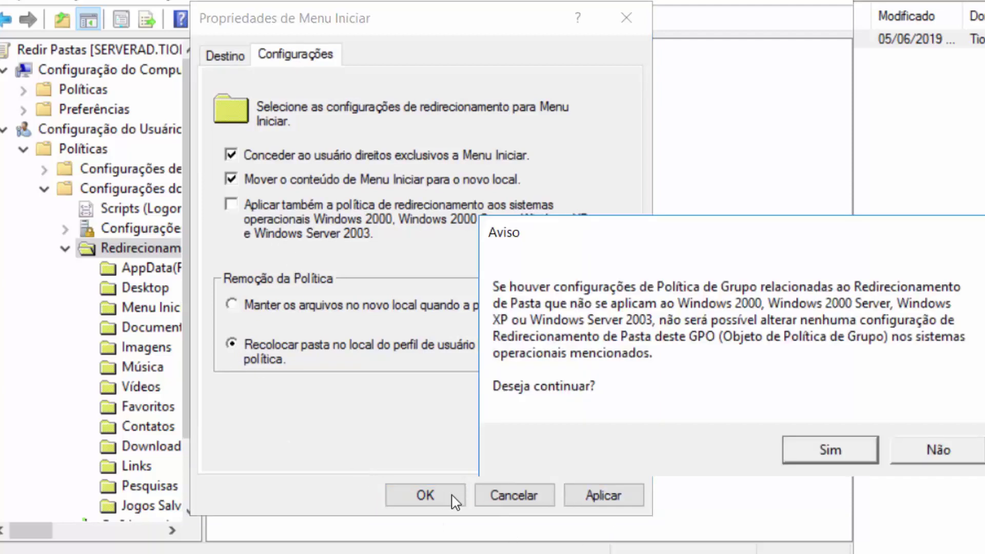
pyautogui.click(829, 452)
pyautogui.click(440, 496)
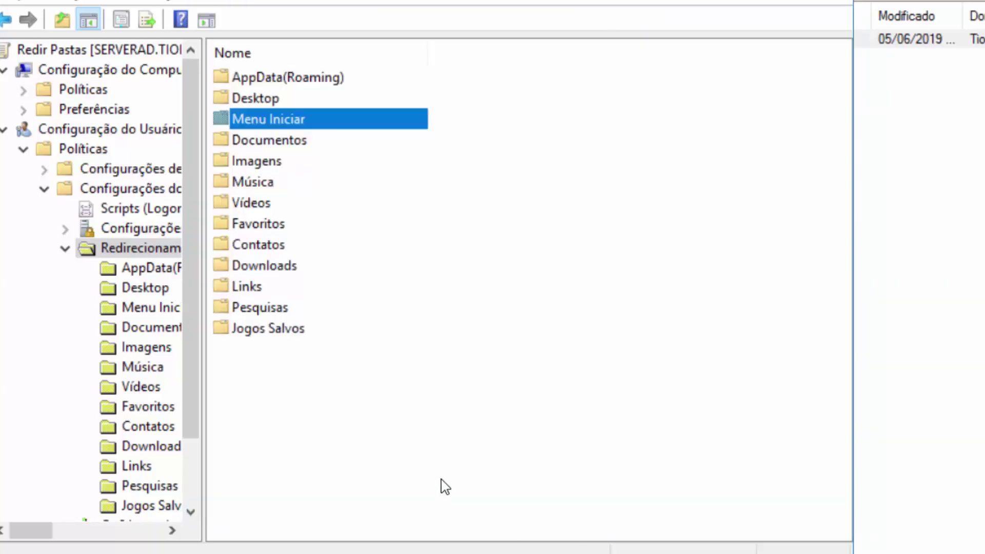
# - Open the redirection properties of the Documentos folder
pyautogui.click(266, 145)
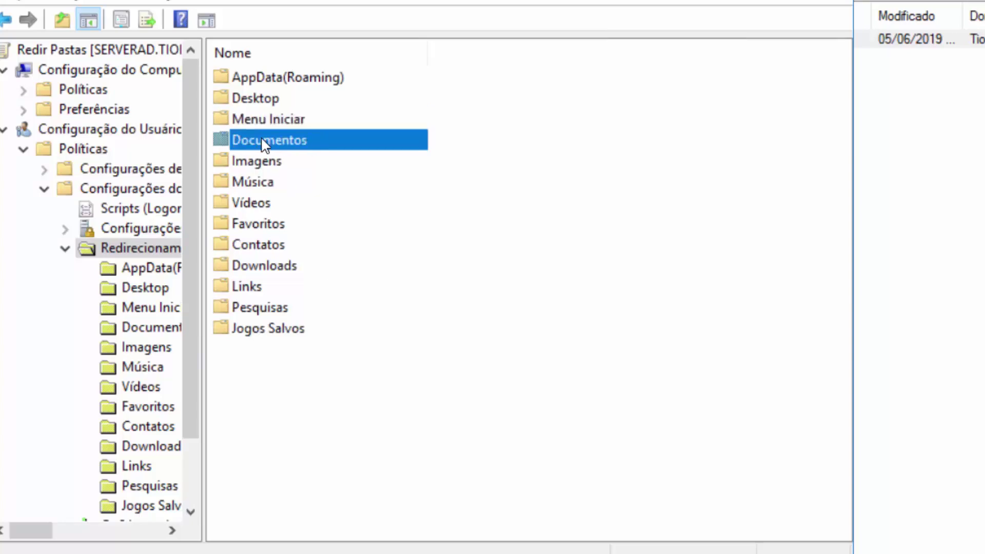
pyautogui.rightClick(265, 146)
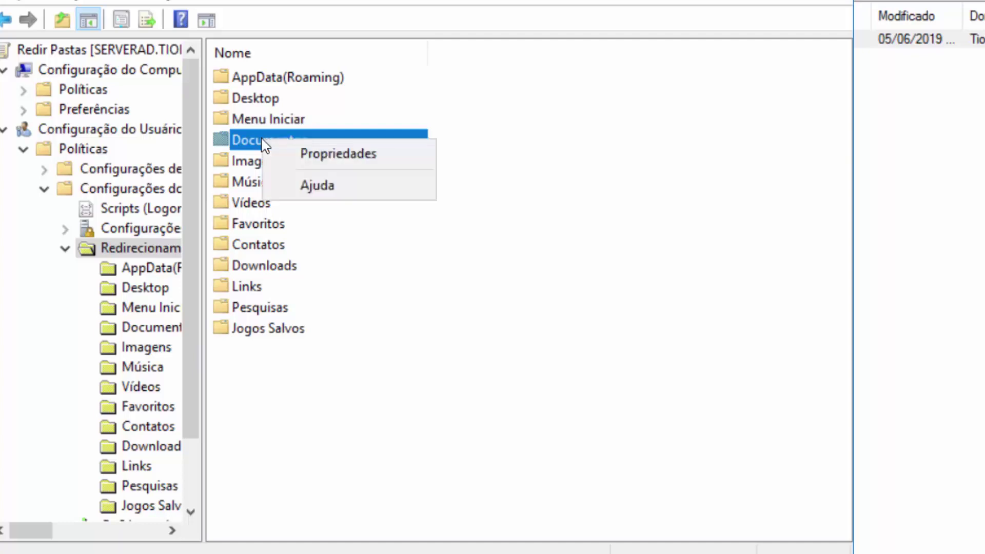
pyautogui.click(326, 153)
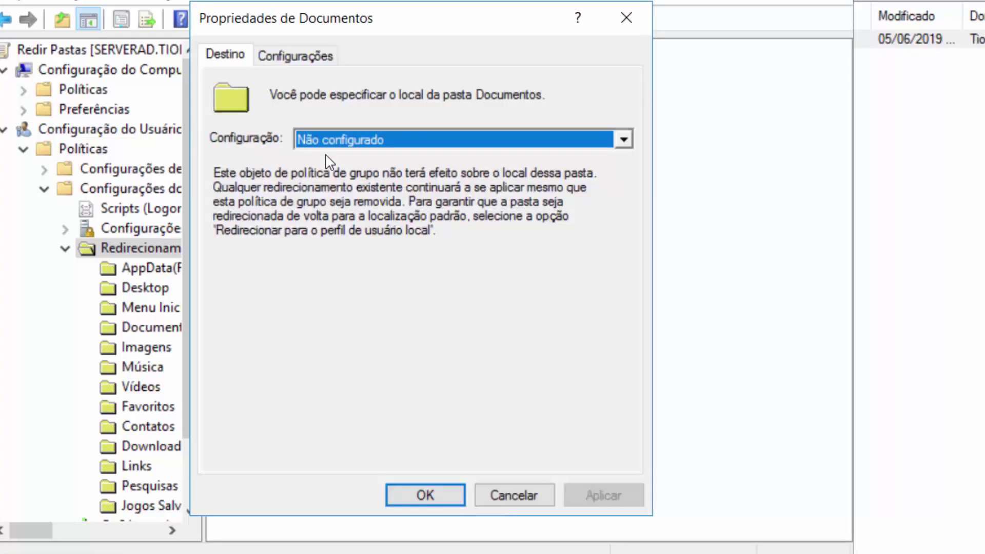
# - Try the Avançado redirection setting for Documentos and check which configuration options it offers
pyautogui.click(340, 144)
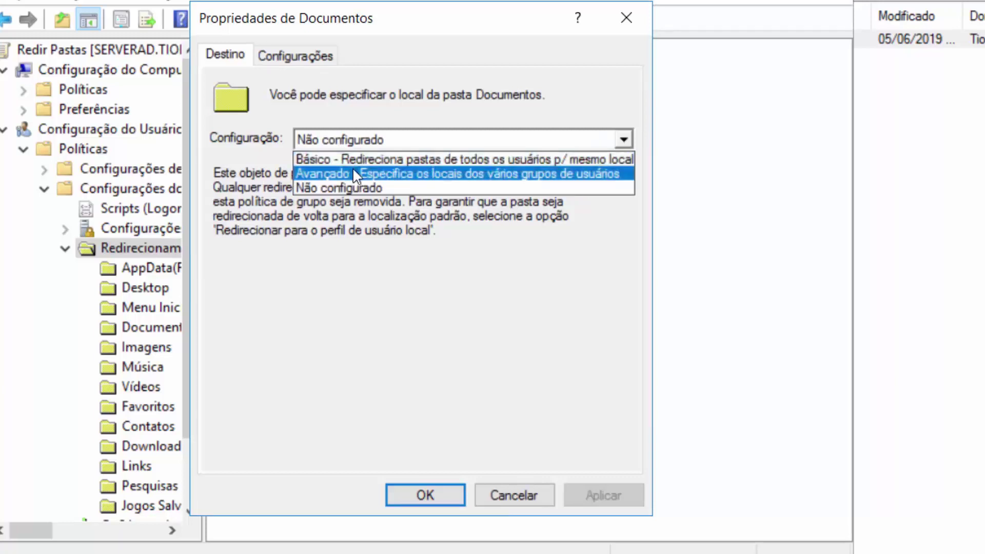
pyautogui.click(352, 173)
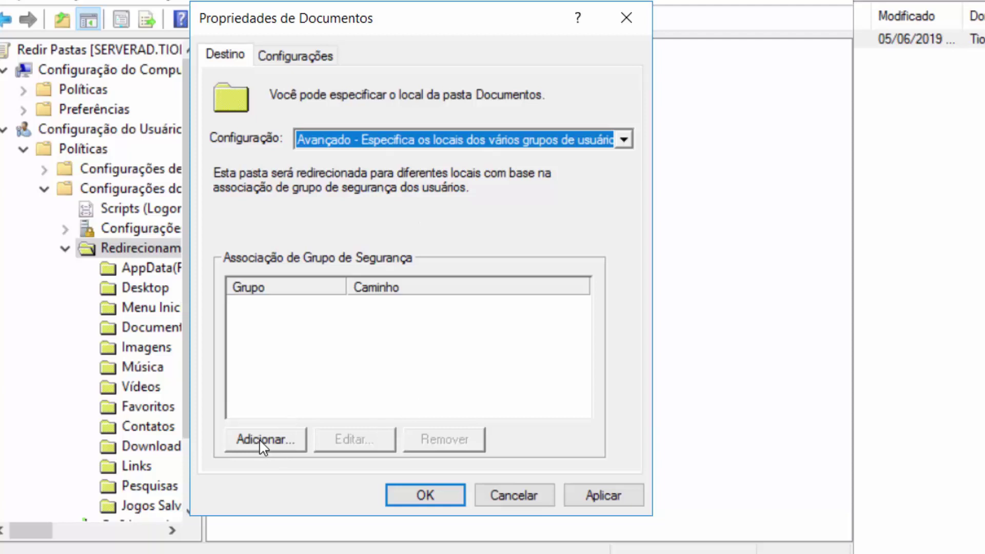
pyautogui.click(303, 55)
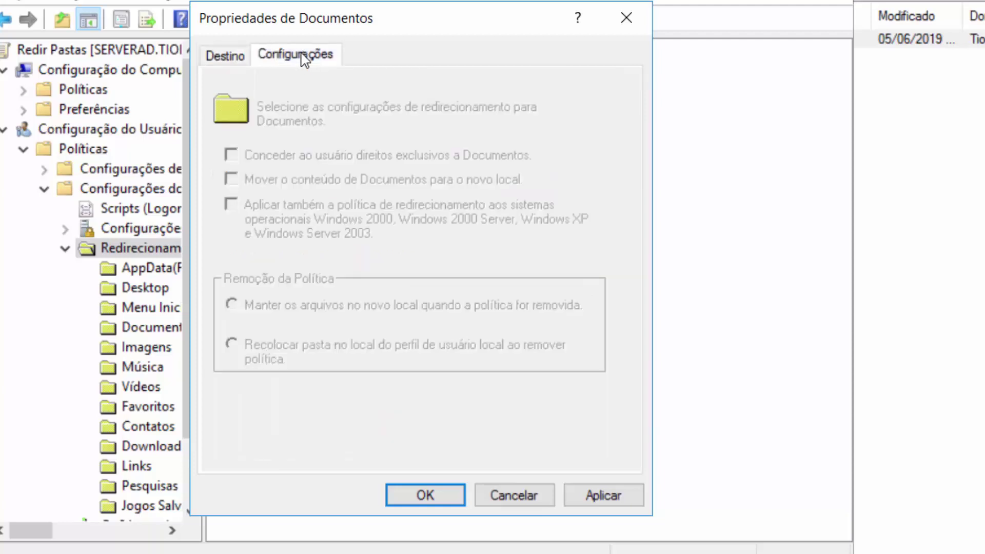
pyautogui.click(239, 58)
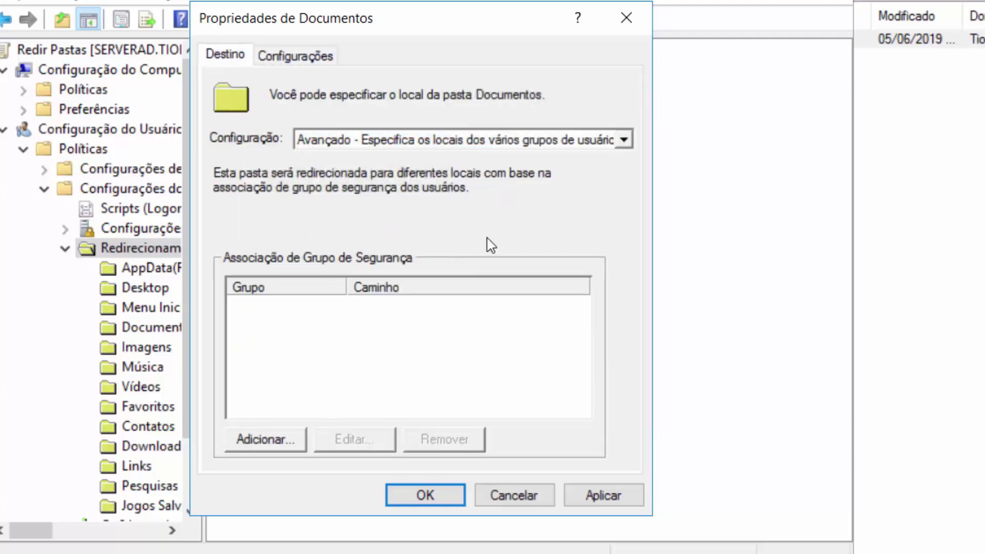
# - Set Documentos redirection to Básico, with Criar uma pasta para cada usuário no caminho raiz and root path \\serverad\PastasUSU
pyautogui.click(624, 140)
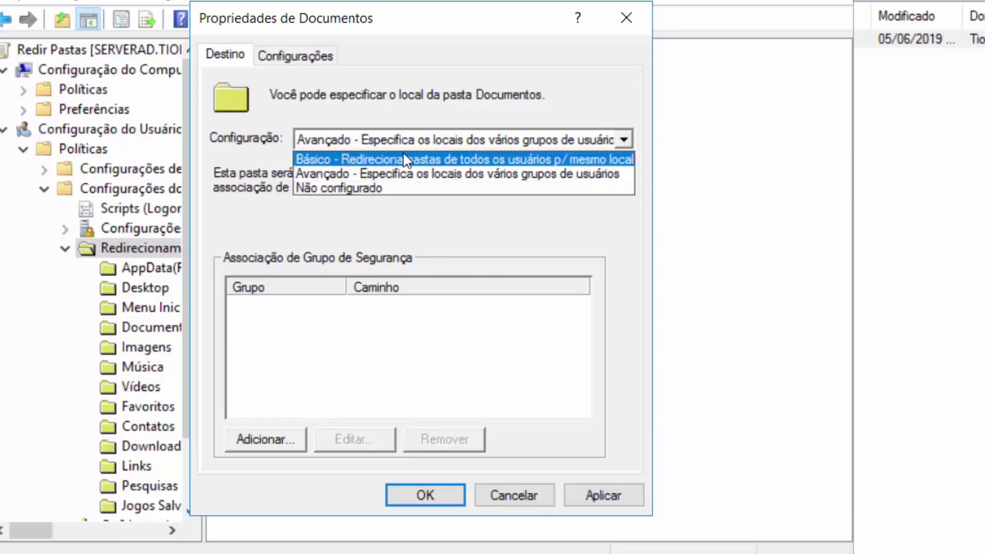
pyautogui.click(341, 160)
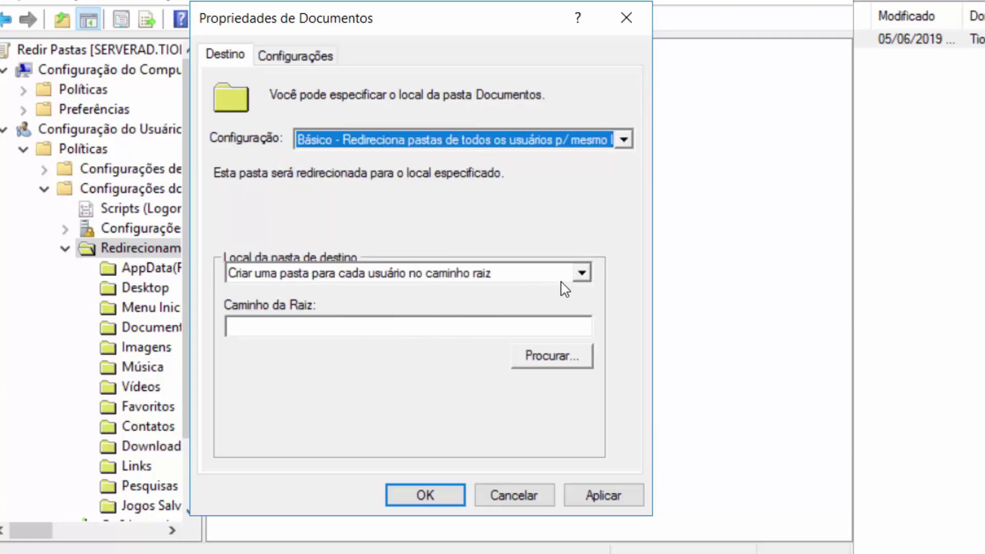
pyautogui.click(581, 273)
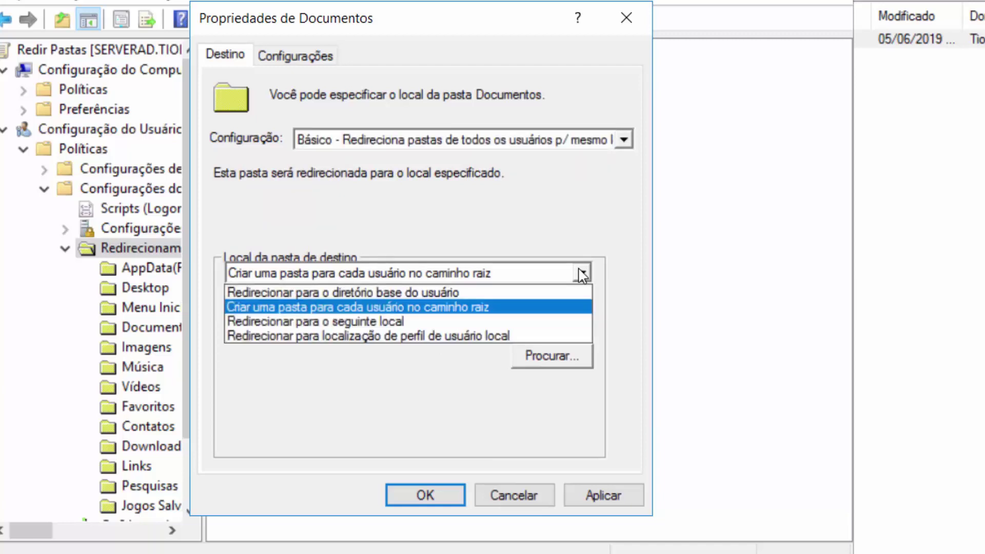
pyautogui.click(581, 275)
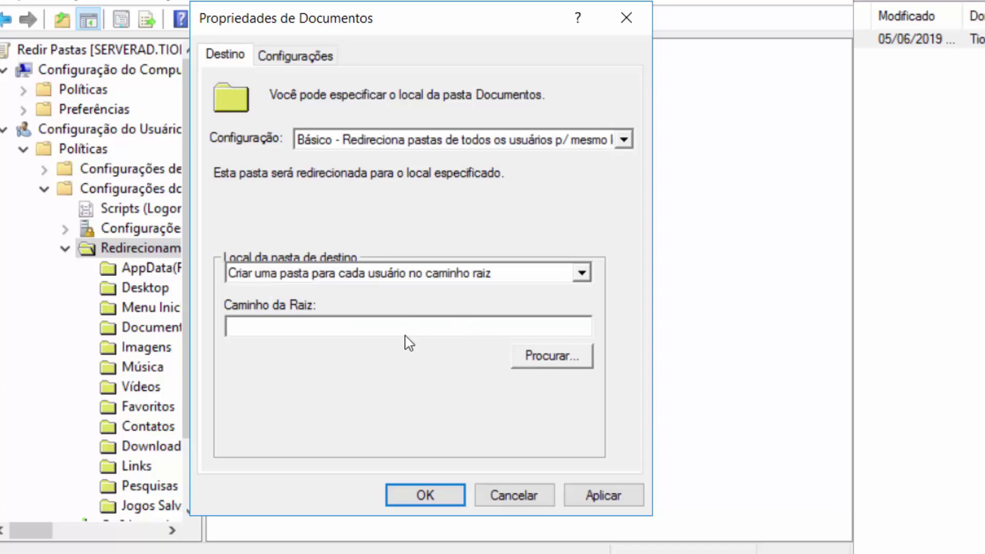
pyautogui.write('\\\\serverad\\PastasUSU')
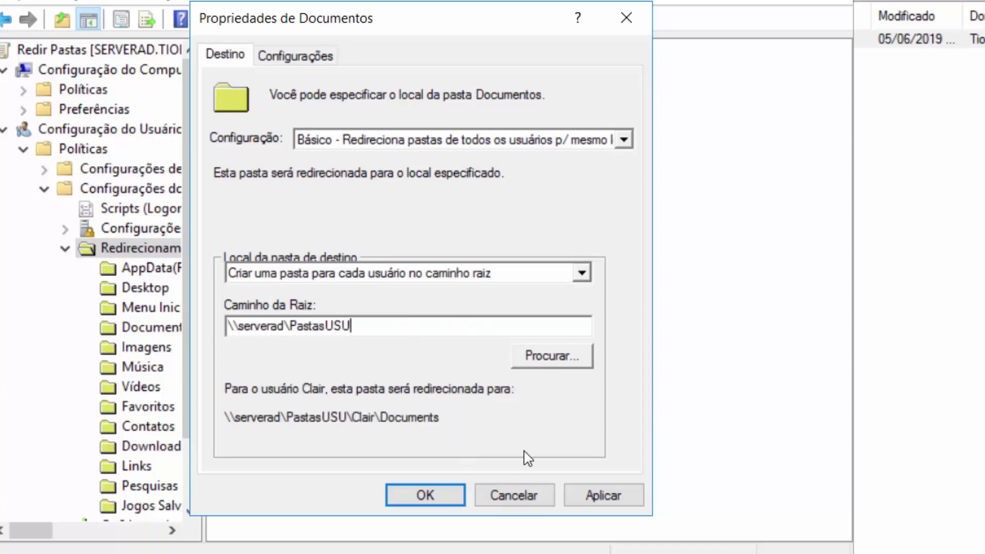
# - Set Documentos policy removal to Recolocar pasta no local do perfil de usuário local ao remover política, apply the redirection and close its properties
pyautogui.click(302, 56)
pyautogui.click(290, 354)
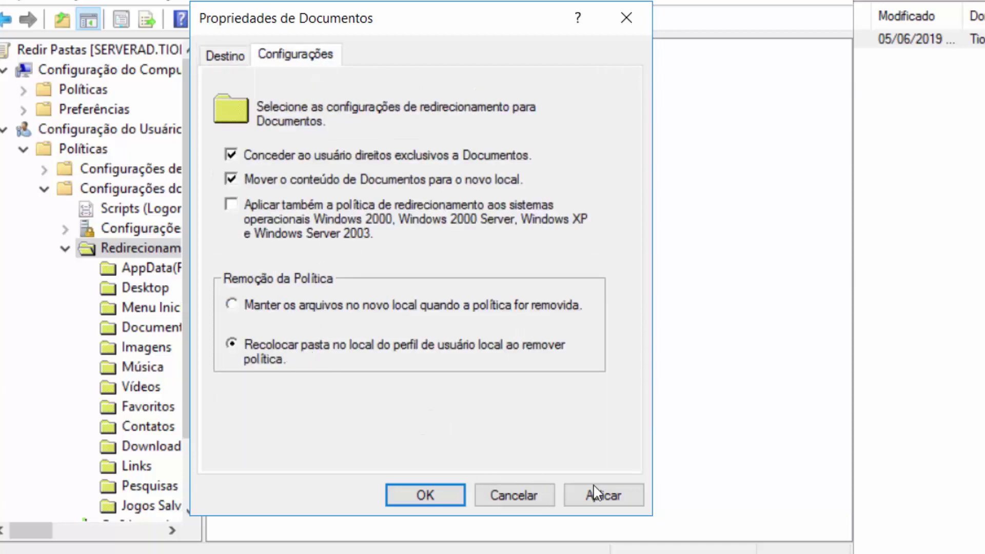
pyautogui.click(630, 499)
pyautogui.click(853, 462)
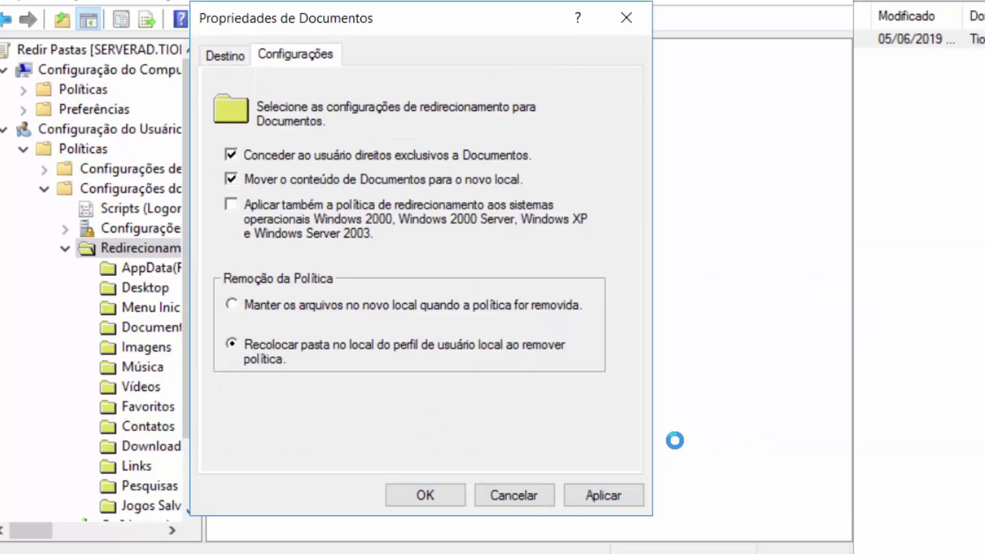
pyautogui.click(226, 56)
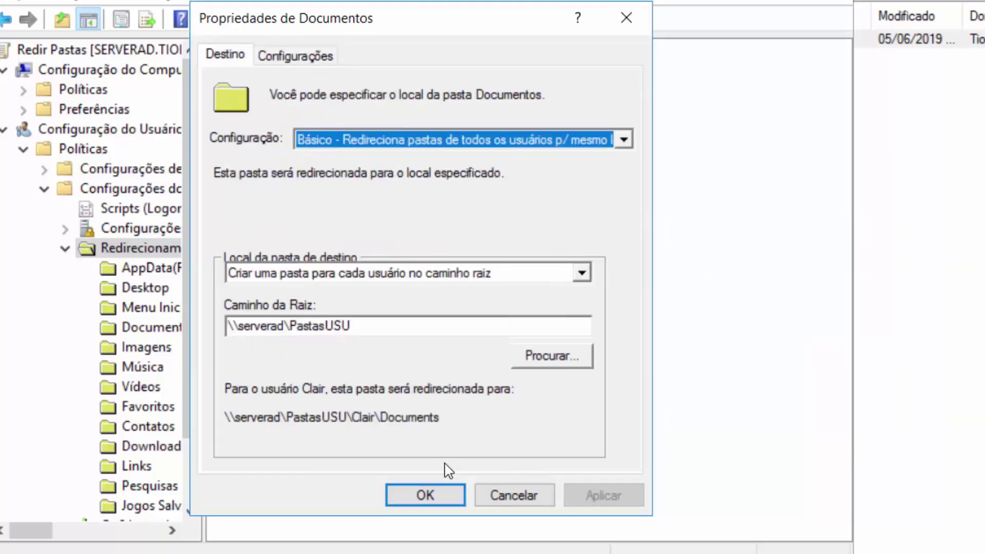
pyautogui.click(425, 500)
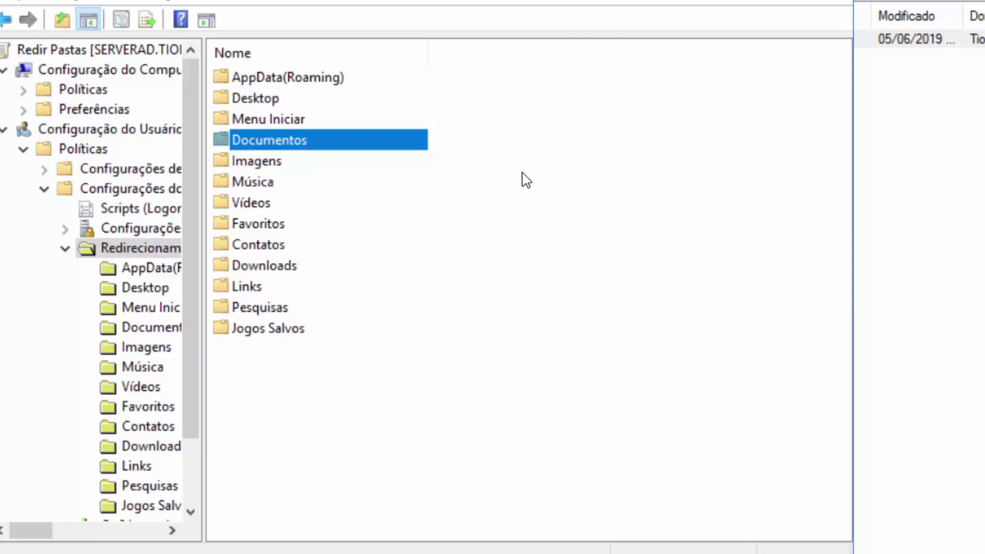
# - Close the policy editor and display the Redir Pastas GPO linked under Funcionarios
pyautogui.click(66, 248)
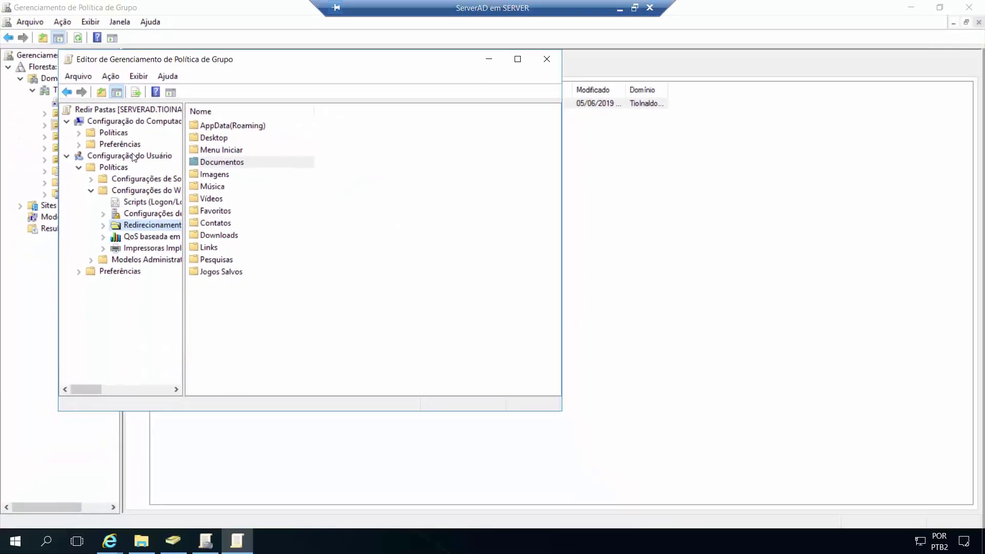
pyautogui.click(545, 60)
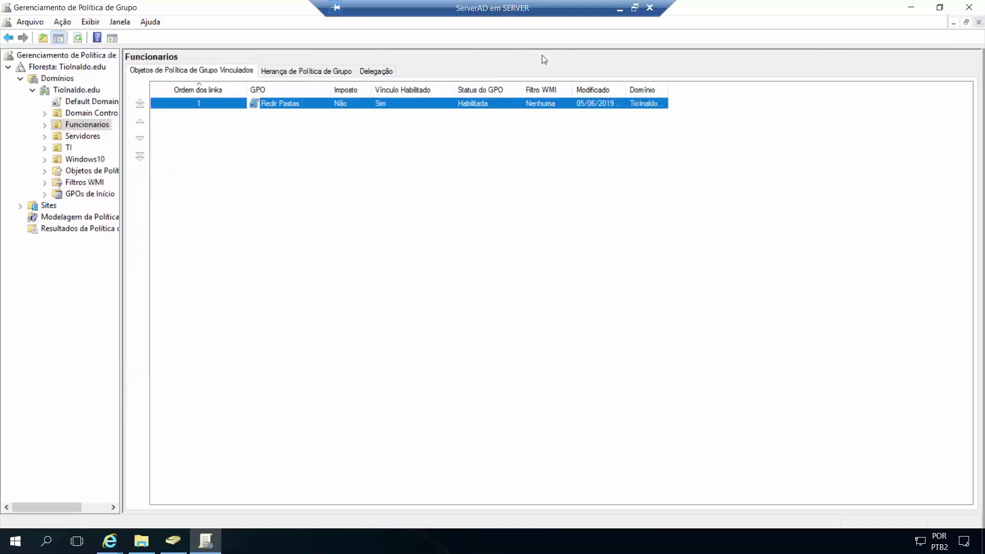
pyautogui.doubleClick(101, 127)
pyautogui.click(88, 137)
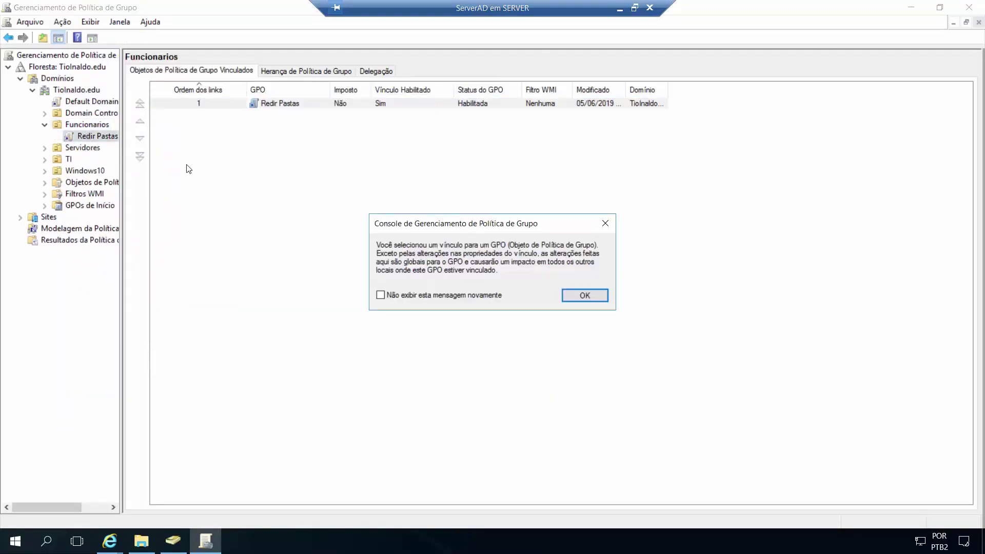
pyautogui.click(606, 295)
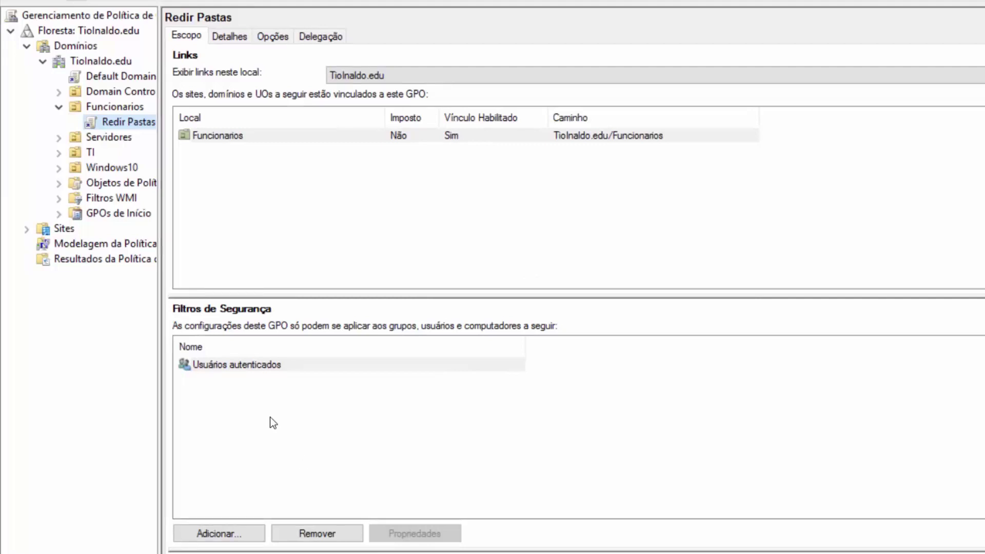
# - Examine the security filtering and link location of the Redir Pastas GPO
pyautogui.click(250, 368)
pyautogui.click(334, 420)
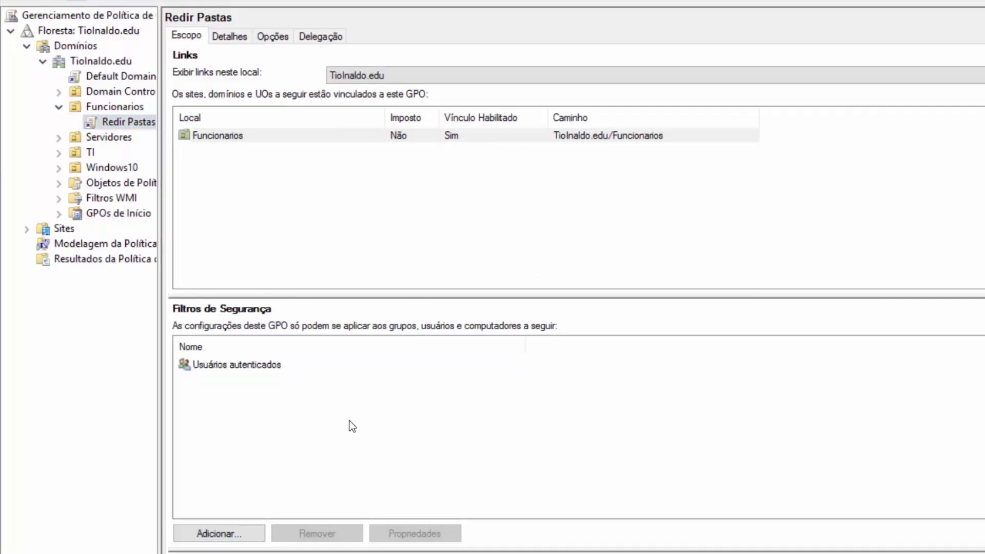
pyautogui.click(116, 110)
pyautogui.click(116, 121)
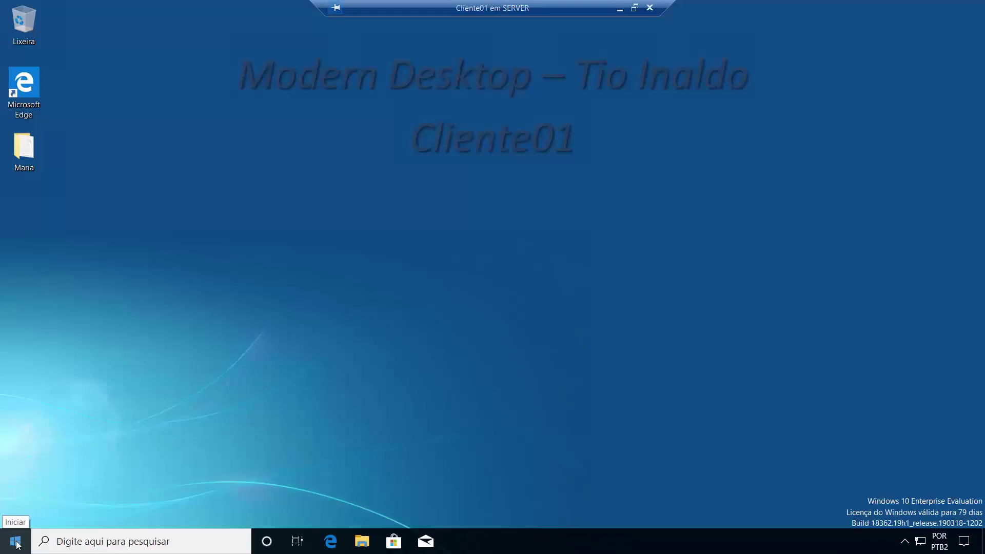
# - Restart the Cliente01 machine to load the new folder redirection policy
pyautogui.click(363, 541)
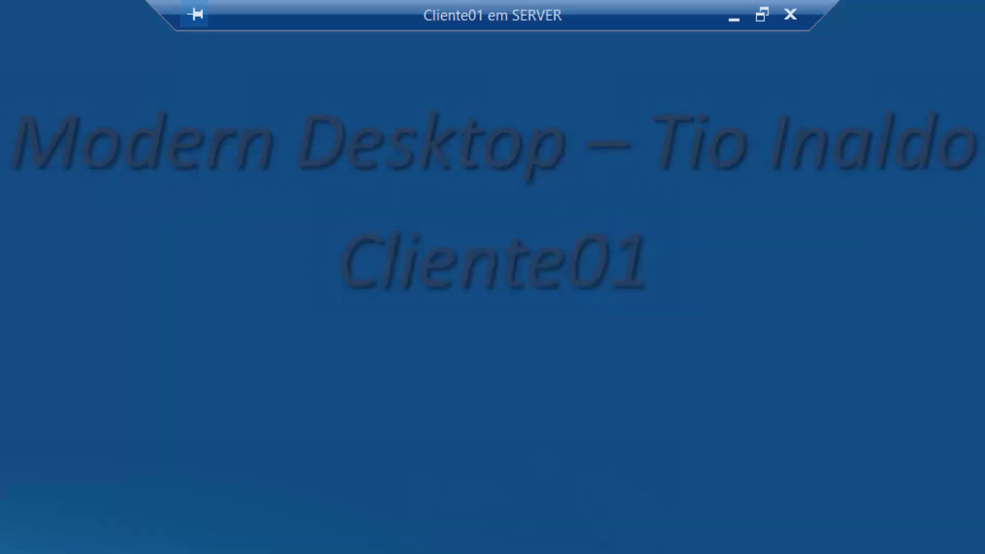
pyautogui.click(7, 550)
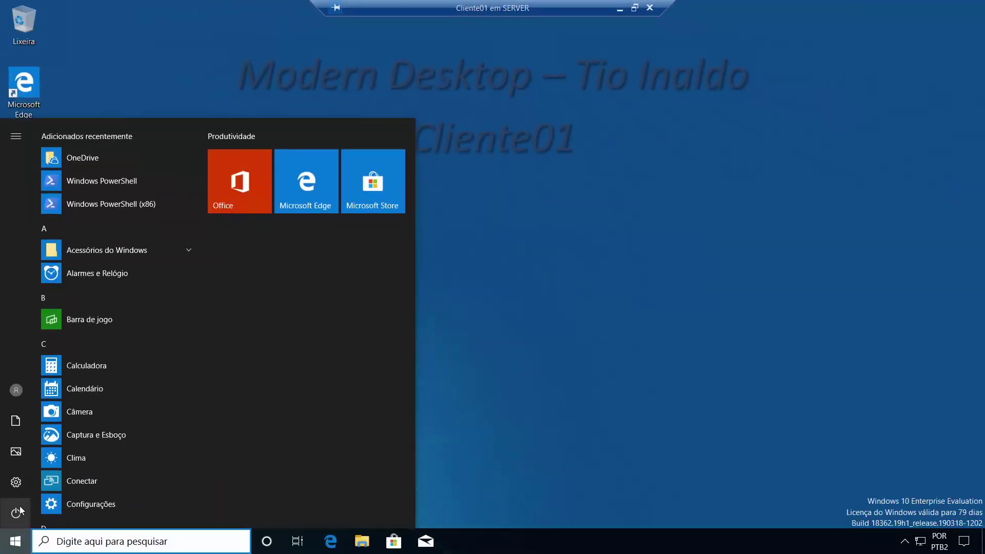
pyautogui.click(2, 529)
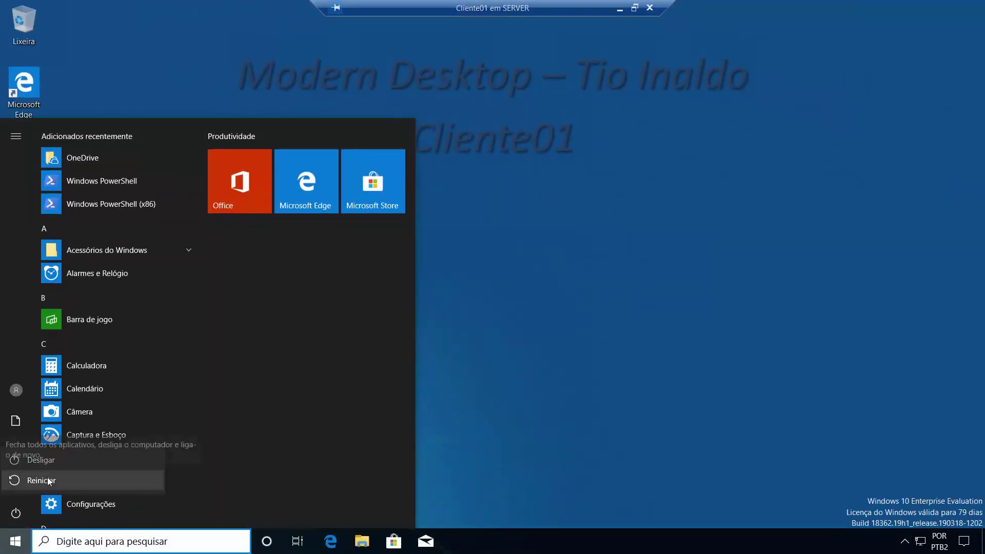
pyautogui.click(50, 481)
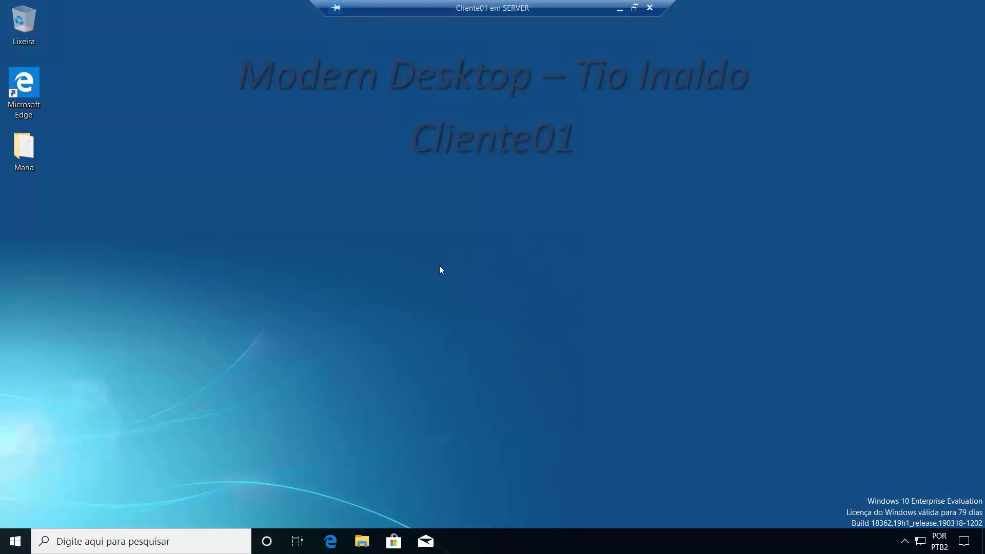
# - Examine the synced folders in File Explorer on Cliente01, including the contents of Documentos
pyautogui.click(362, 542)
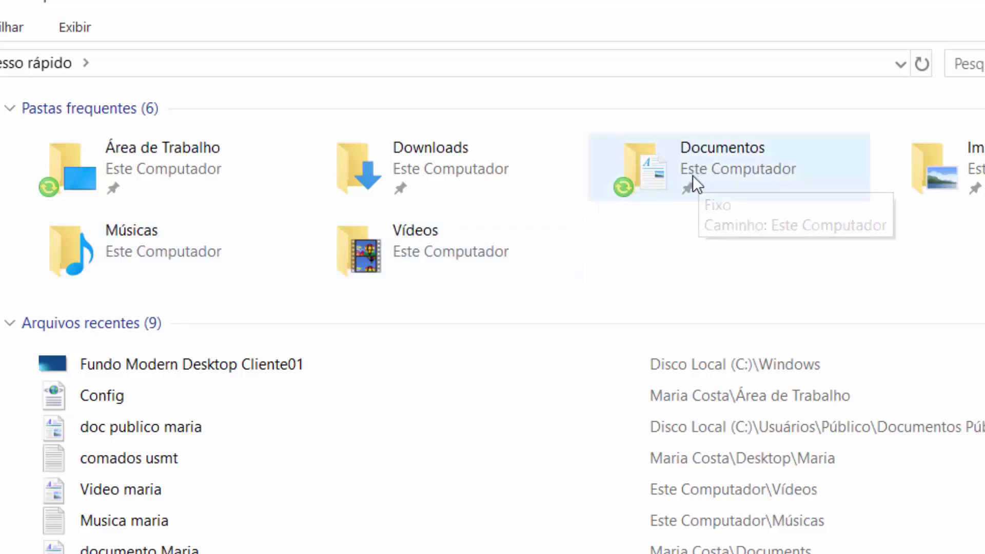
pyautogui.click(626, 183)
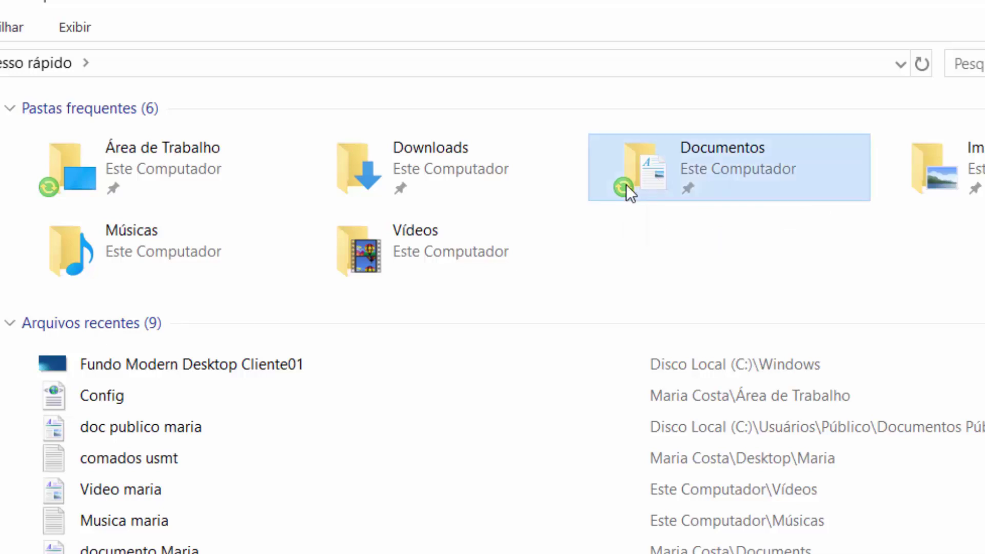
pyautogui.doubleClick(626, 183)
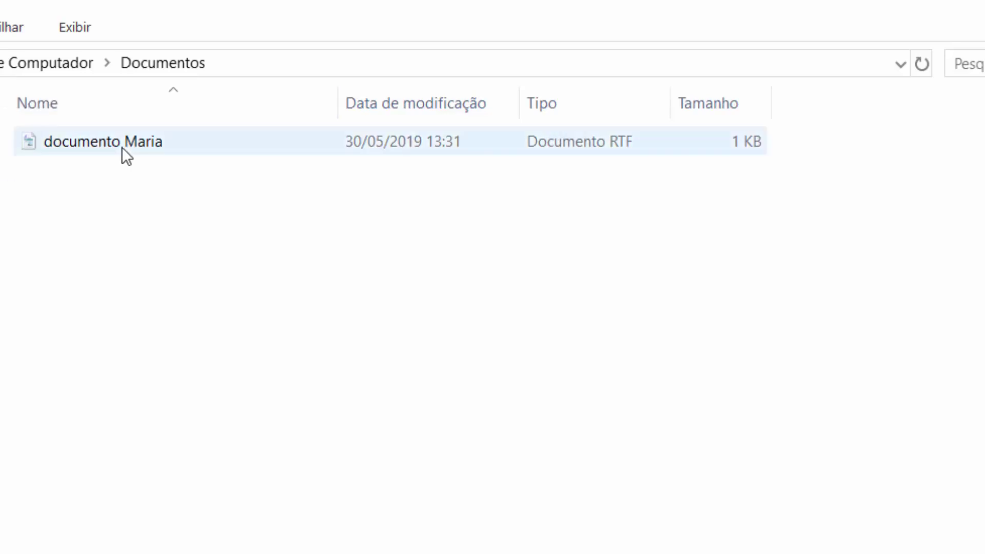
pyautogui.moveTo(122, 146)
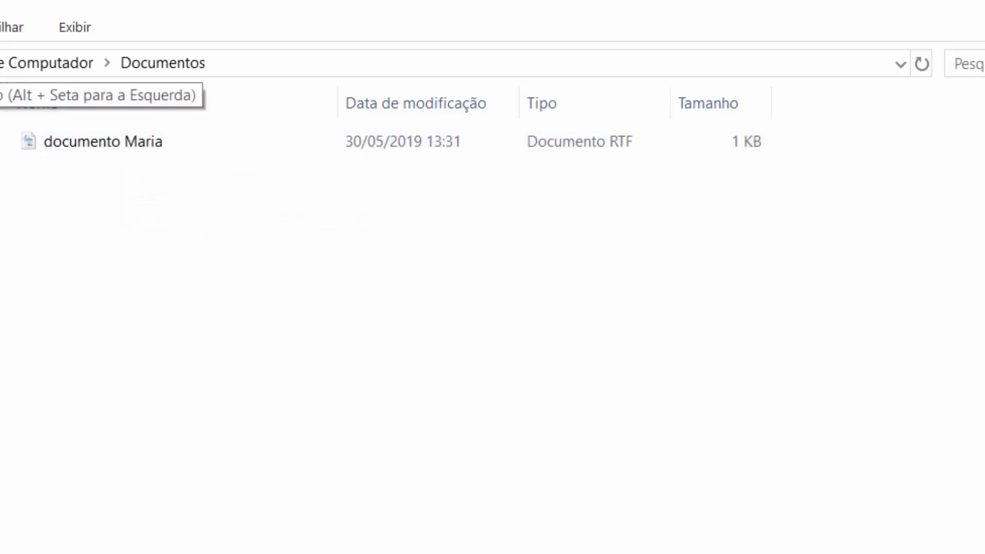
pyautogui.hotkey('alt', 'Left')
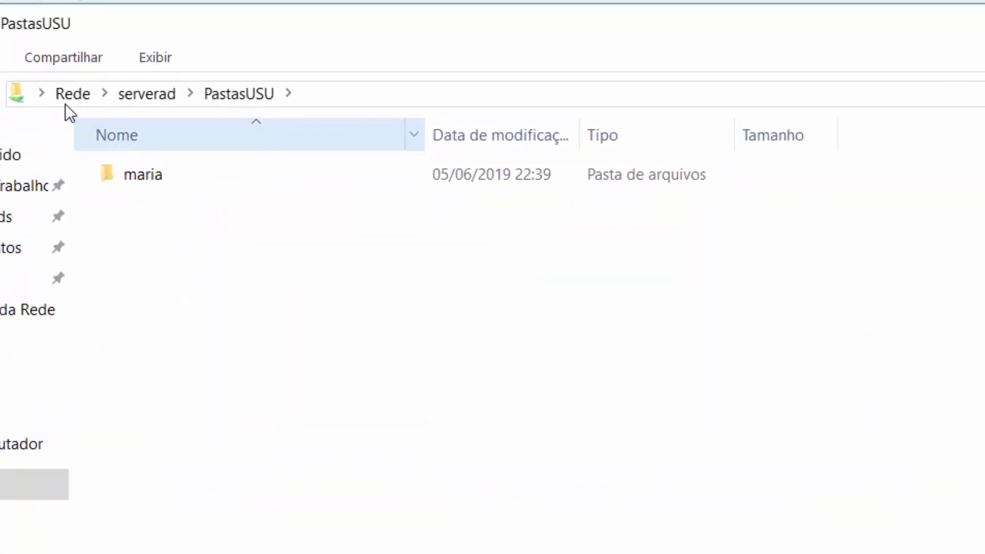
# - Open the domain user's folder in \\serverad\PastasUSU on ServerAD and examine its redirected subfolders
pyautogui.doubleClick(169, 180)
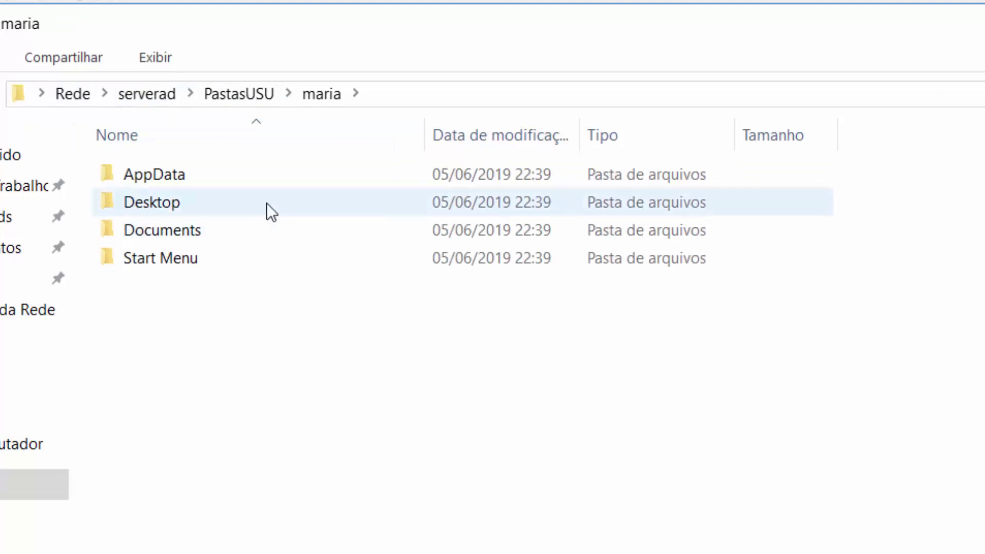
pyautogui.click(187, 177)
pyautogui.click(176, 201)
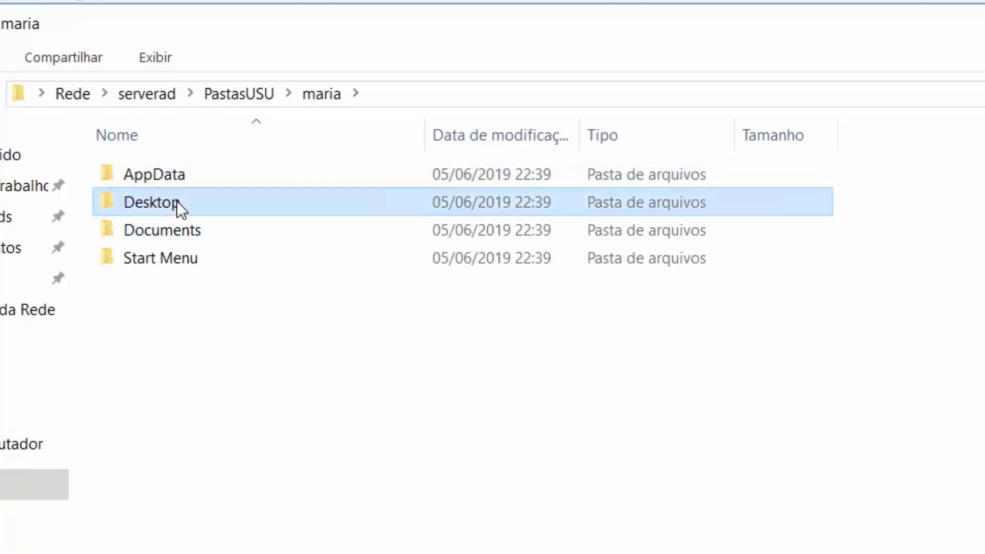
pyautogui.click(174, 226)
pyautogui.click(169, 258)
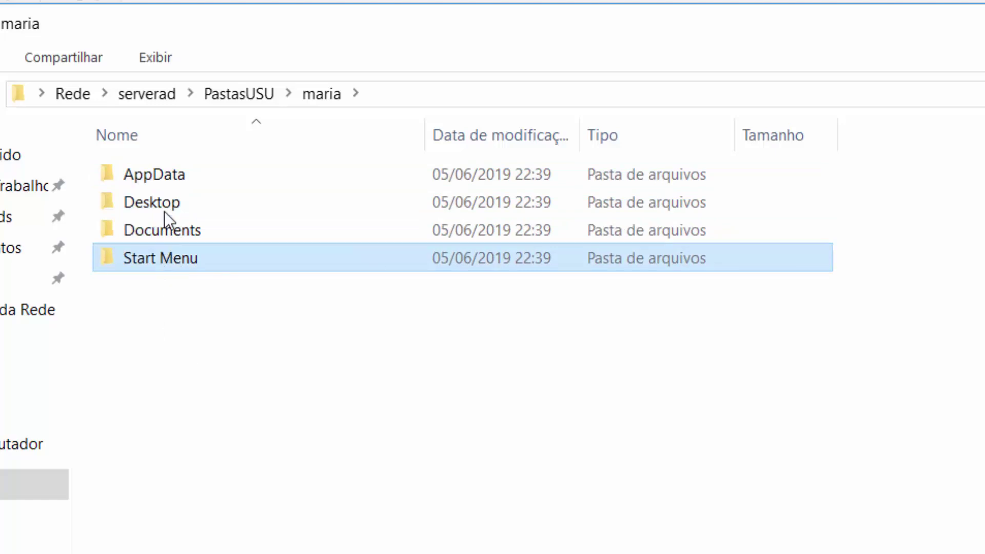
# - Try to open the Roaming folder inside the domain user's AppData, and return to the user's folder
pyautogui.doubleClick(162, 174)
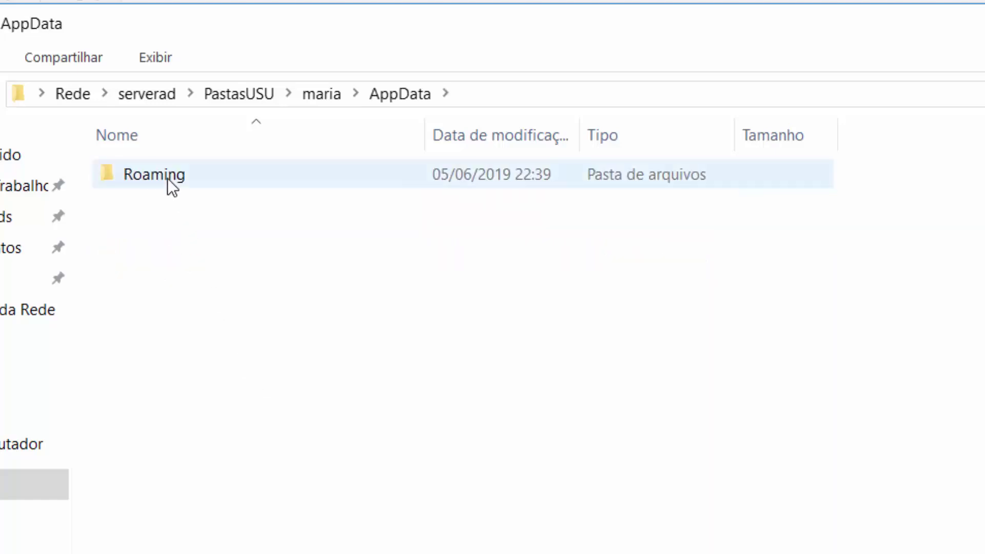
pyautogui.doubleClick(166, 177)
pyautogui.click(748, 468)
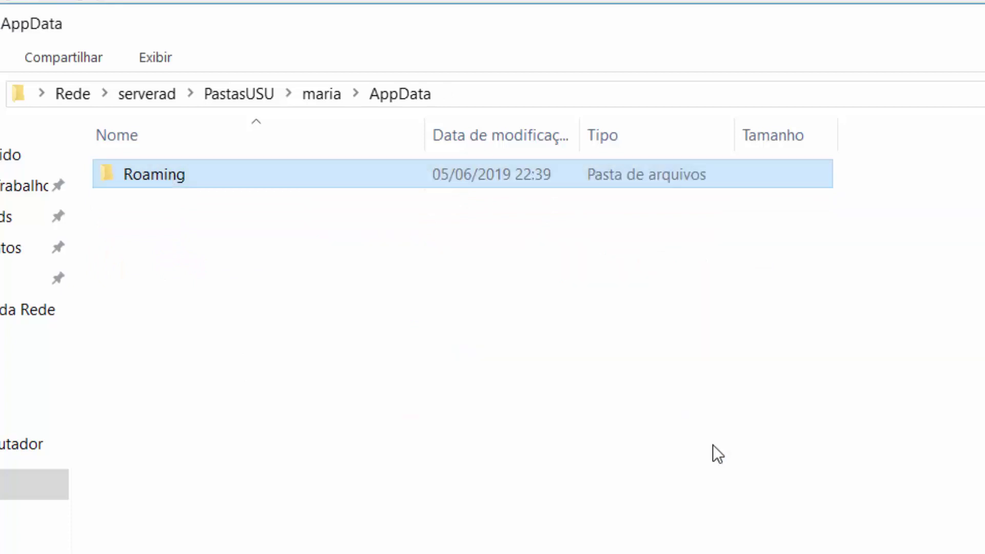
pyautogui.hotkey('alt', 'Left')
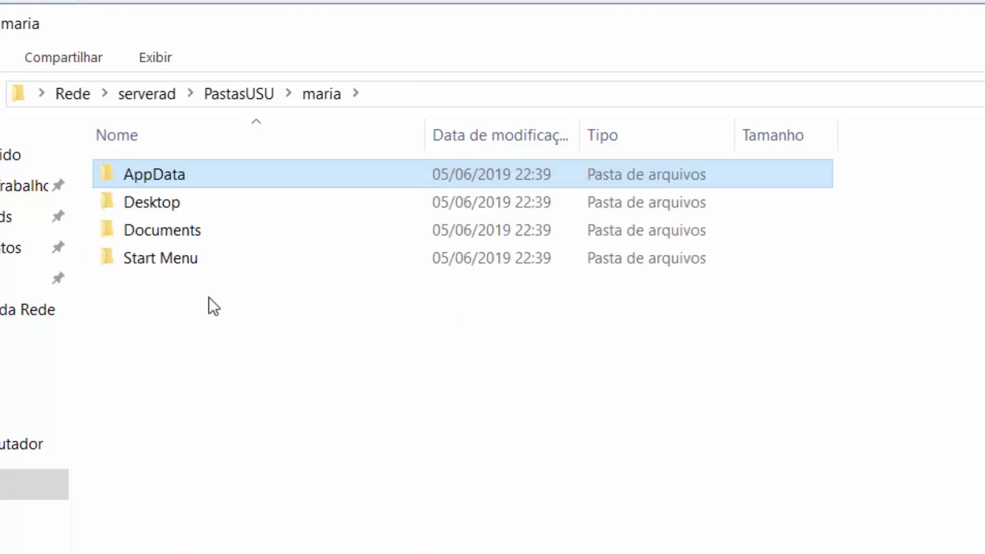
# - Try to open the domain user's redirected Documents folder, and return to the PastasUSU share
pyautogui.doubleClick(217, 233)
pyautogui.click(793, 474)
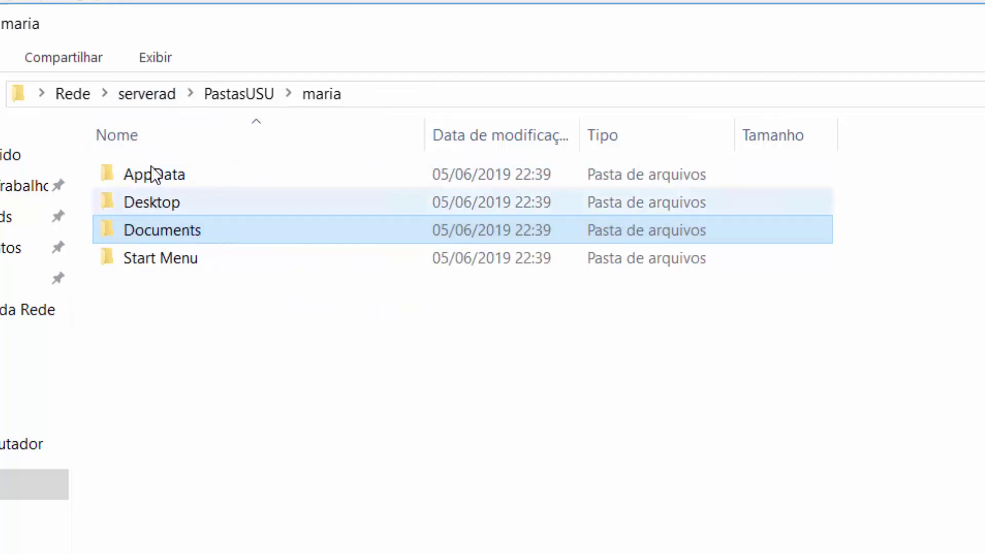
pyautogui.click(167, 177)
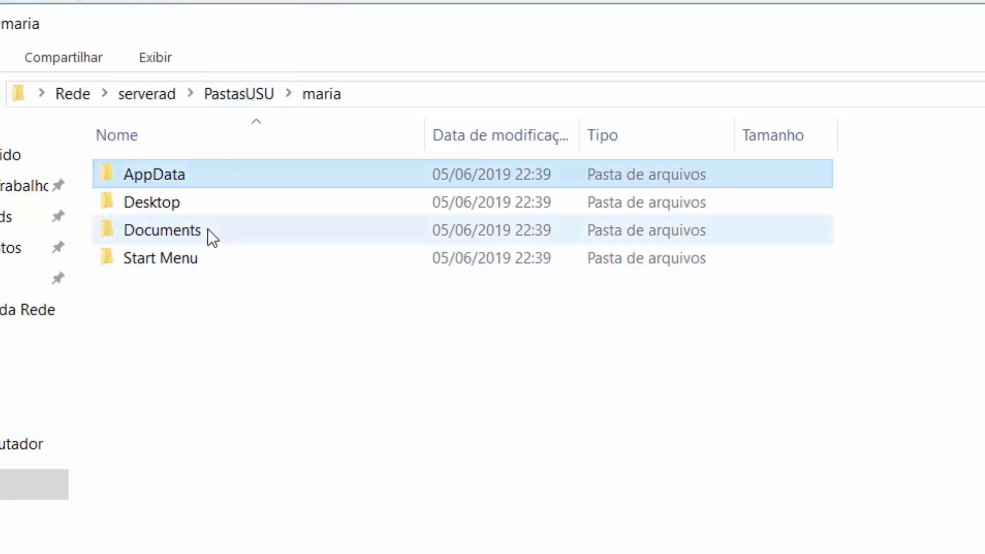
pyautogui.click(233, 93)
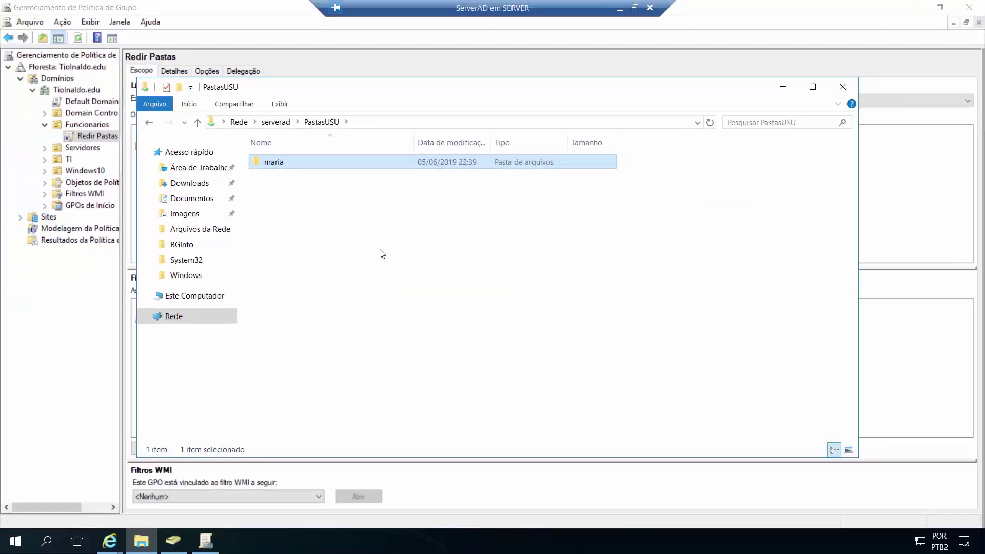